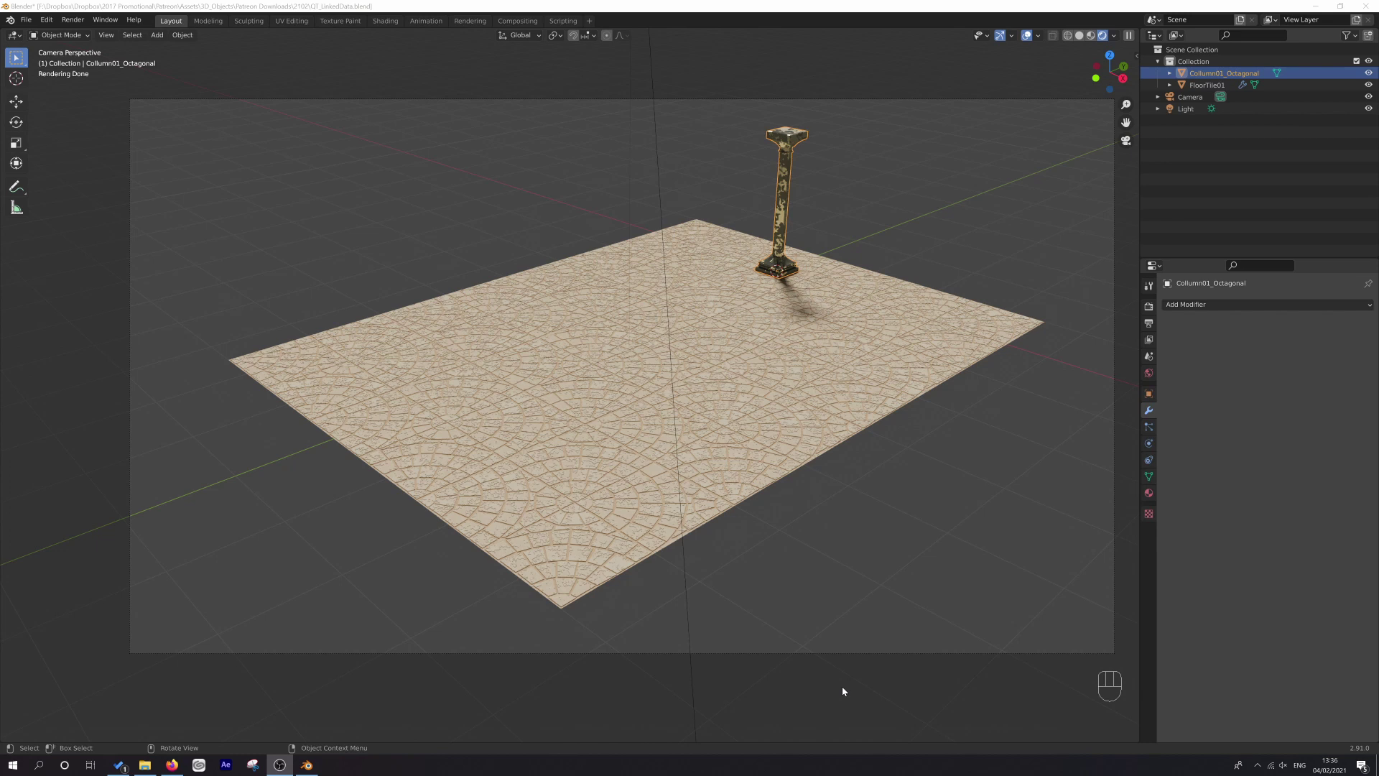
Step: Select the octagonal column and switch the viewport to solid shading with the column framed up close
left_click(481, 404)
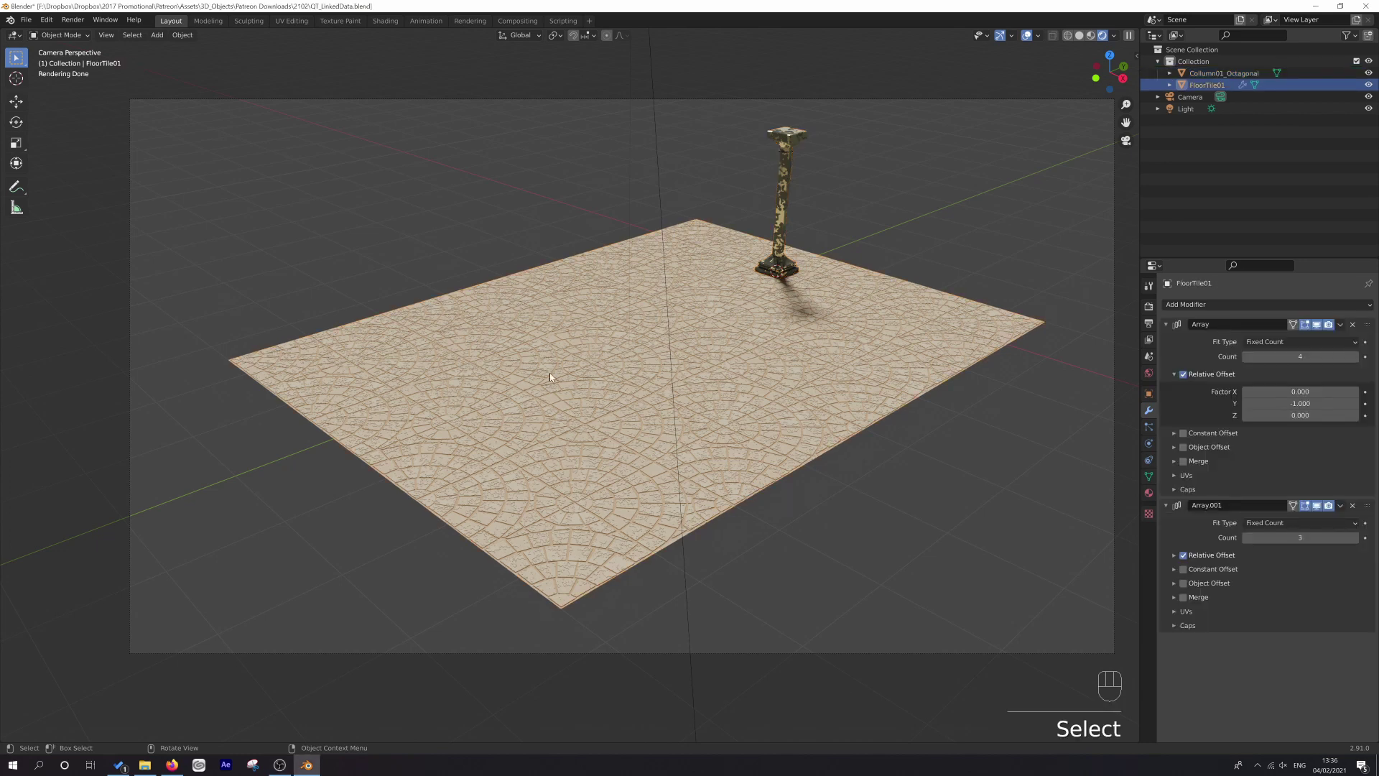
left_click(787, 194)
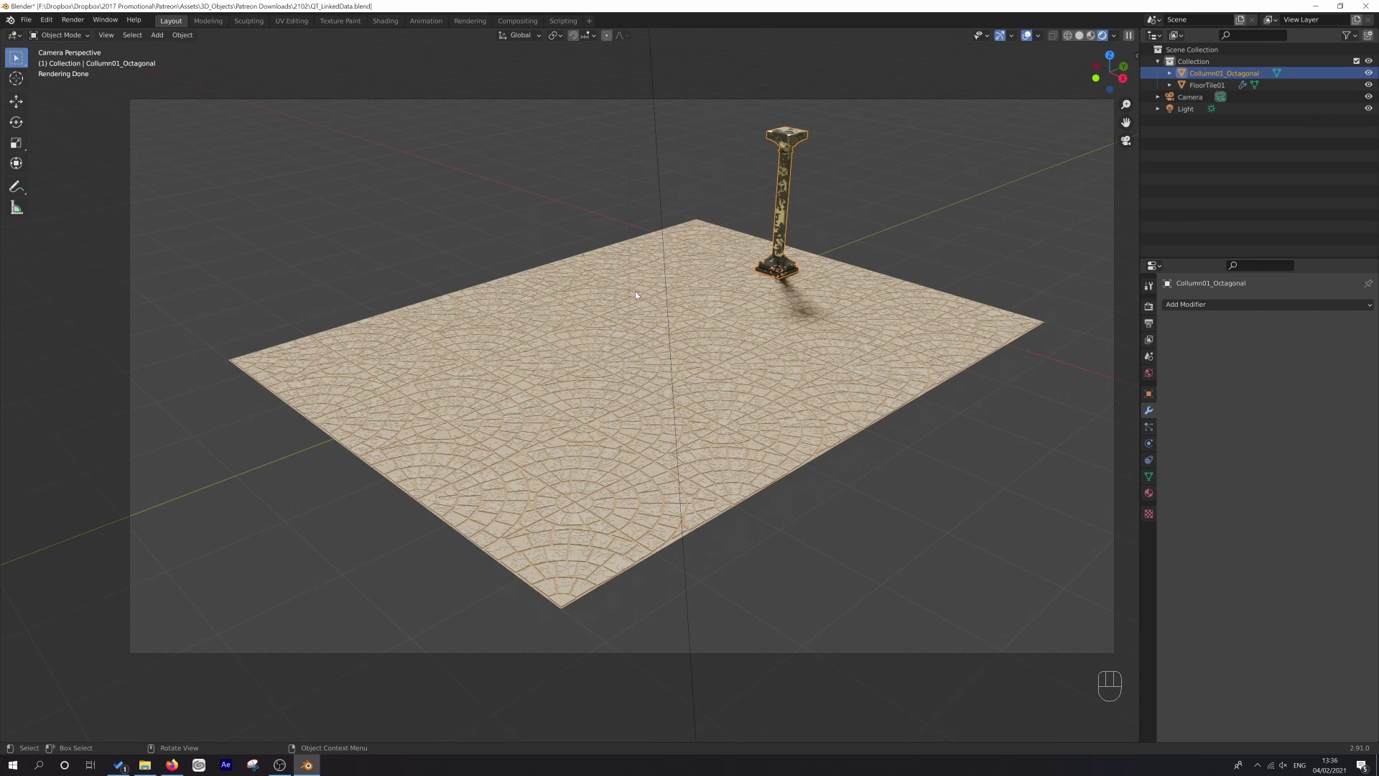
left_click(1079, 37)
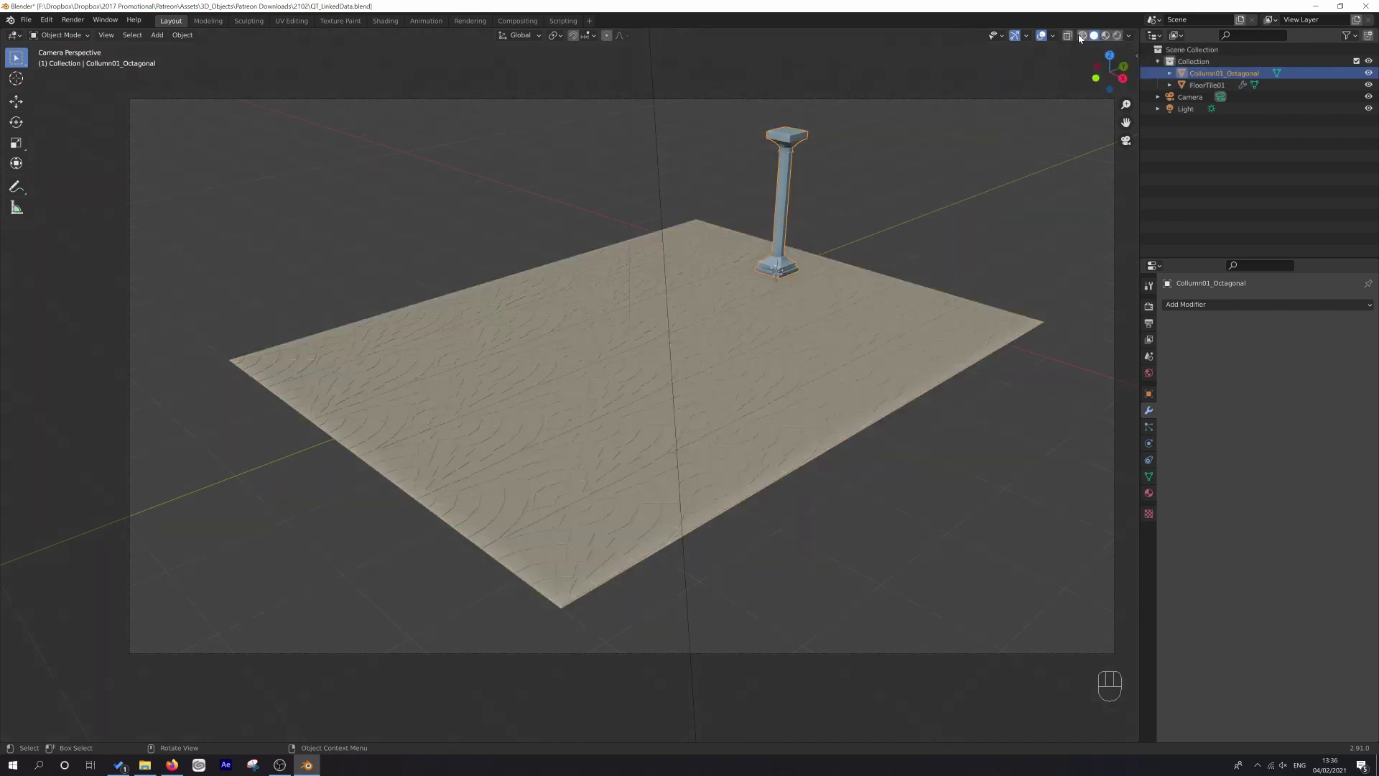
middle_click_drag(486, 270, 582, 364)
scroll(564, 270, "up", 4)
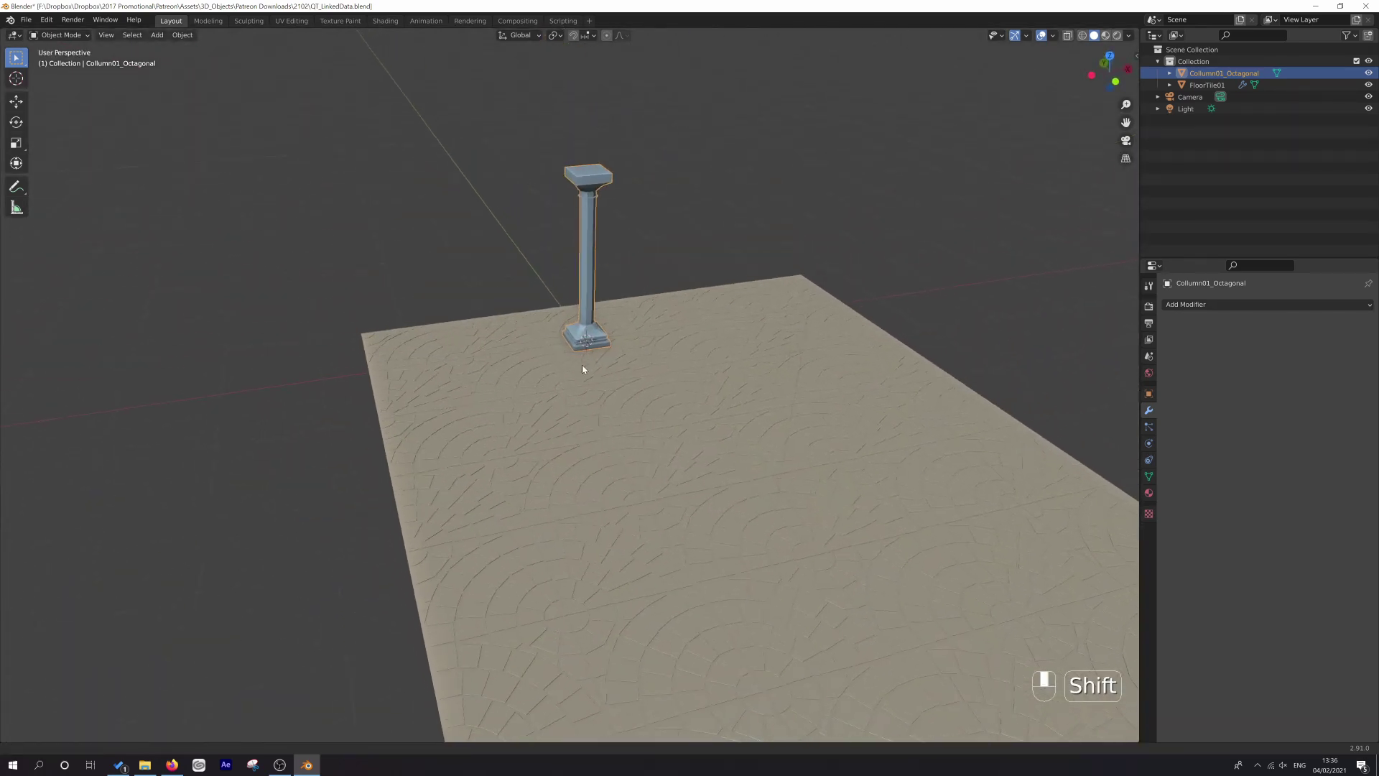
scroll(581, 365, "up", 5)
middle_click_drag(618, 316, 529, 336, "shift")
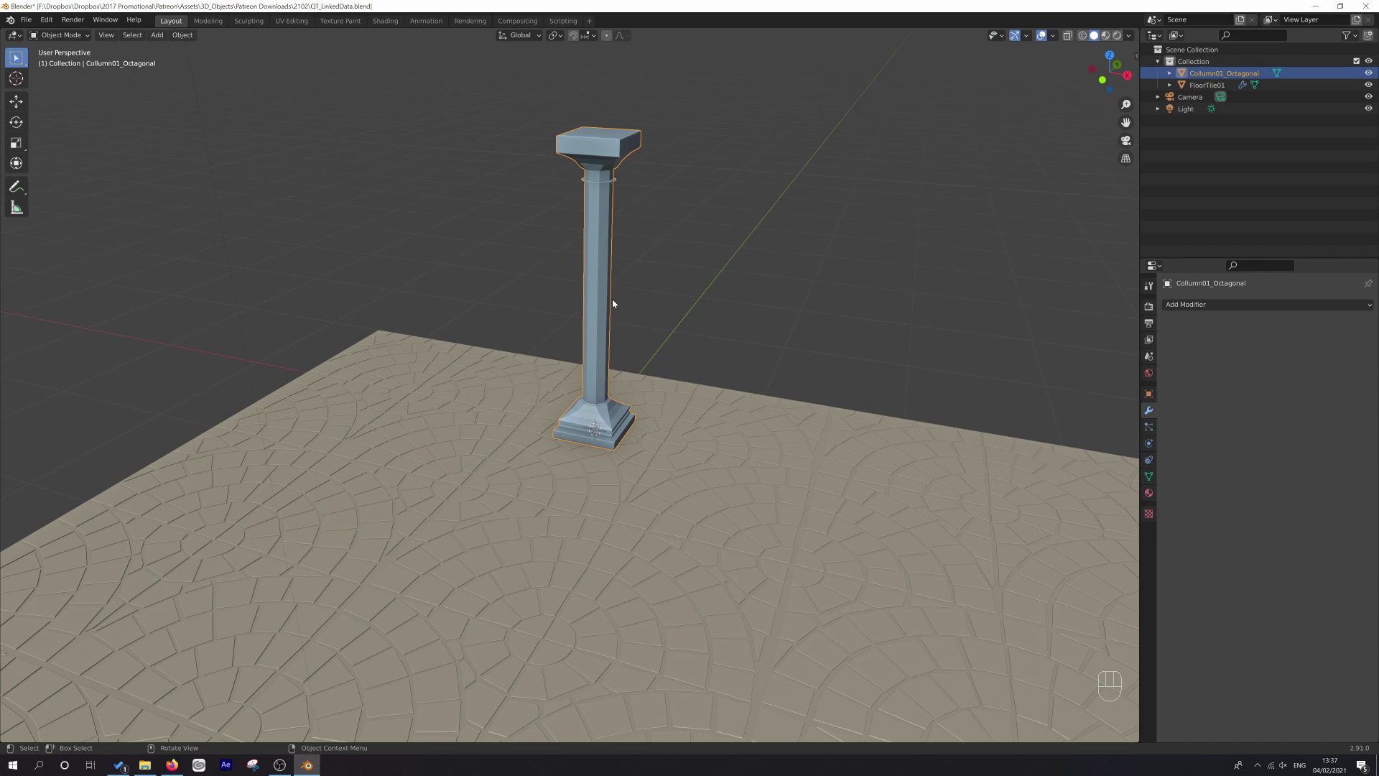
Step: Duplicate the octagonal column as an independent copy and move it about 1.5 m in the negative global X direction
key("shift")
key("shift+d")
key("x")
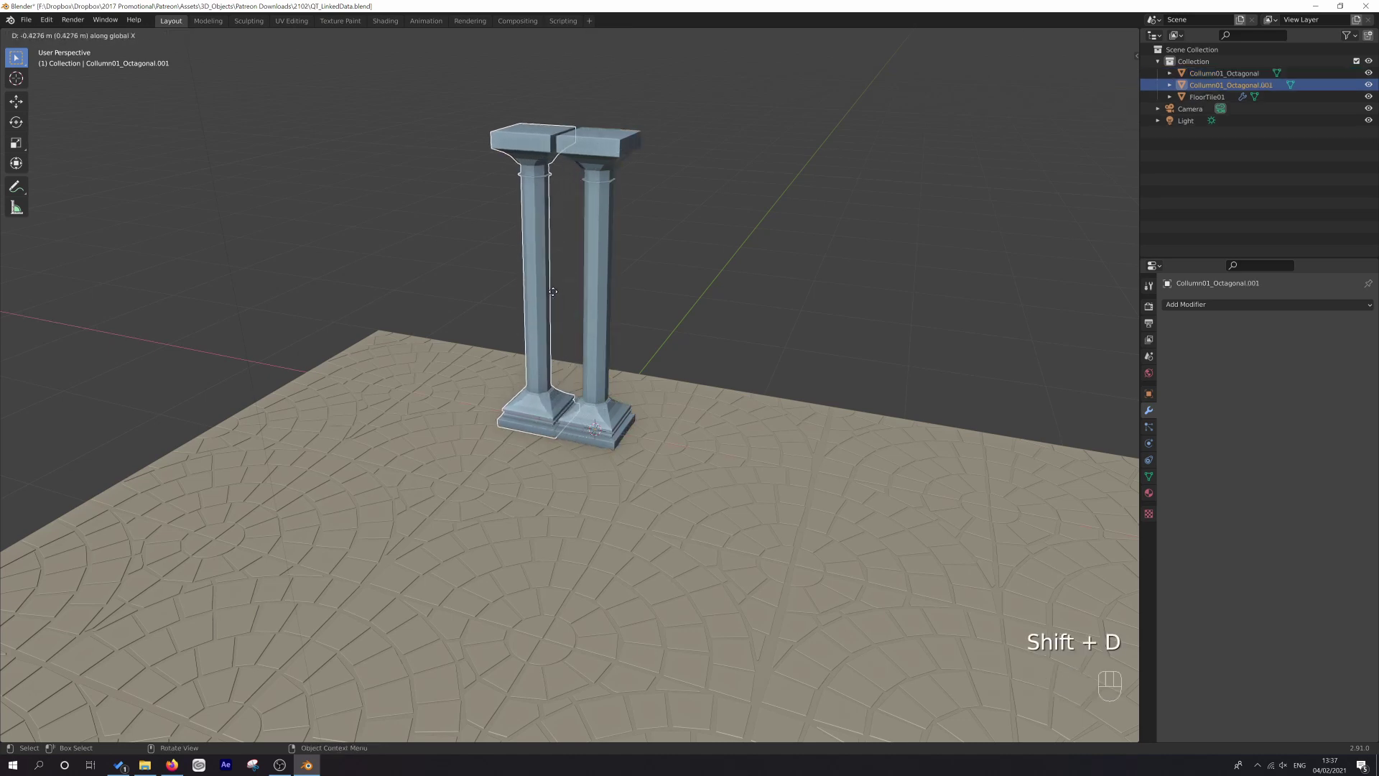
key("ctrl")
key("shift")
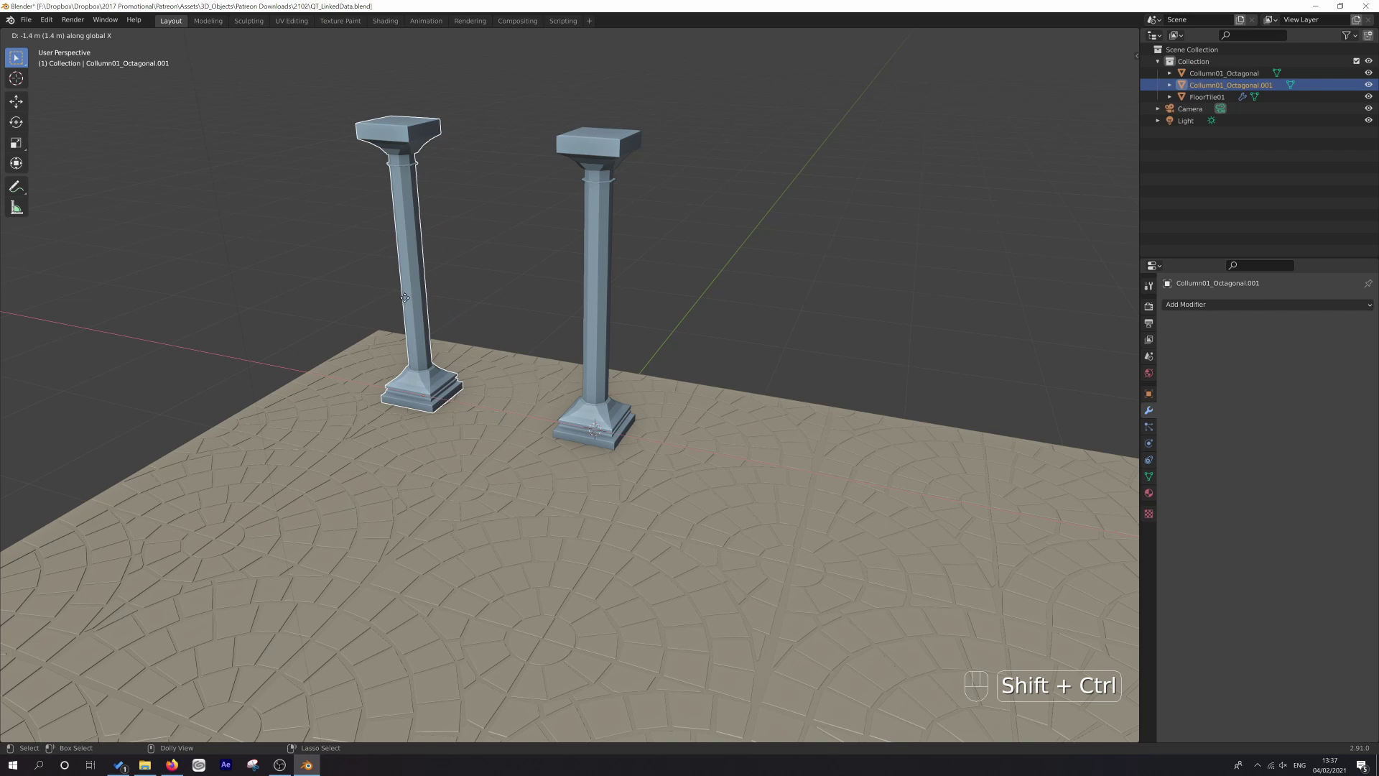
left_click(232, 297)
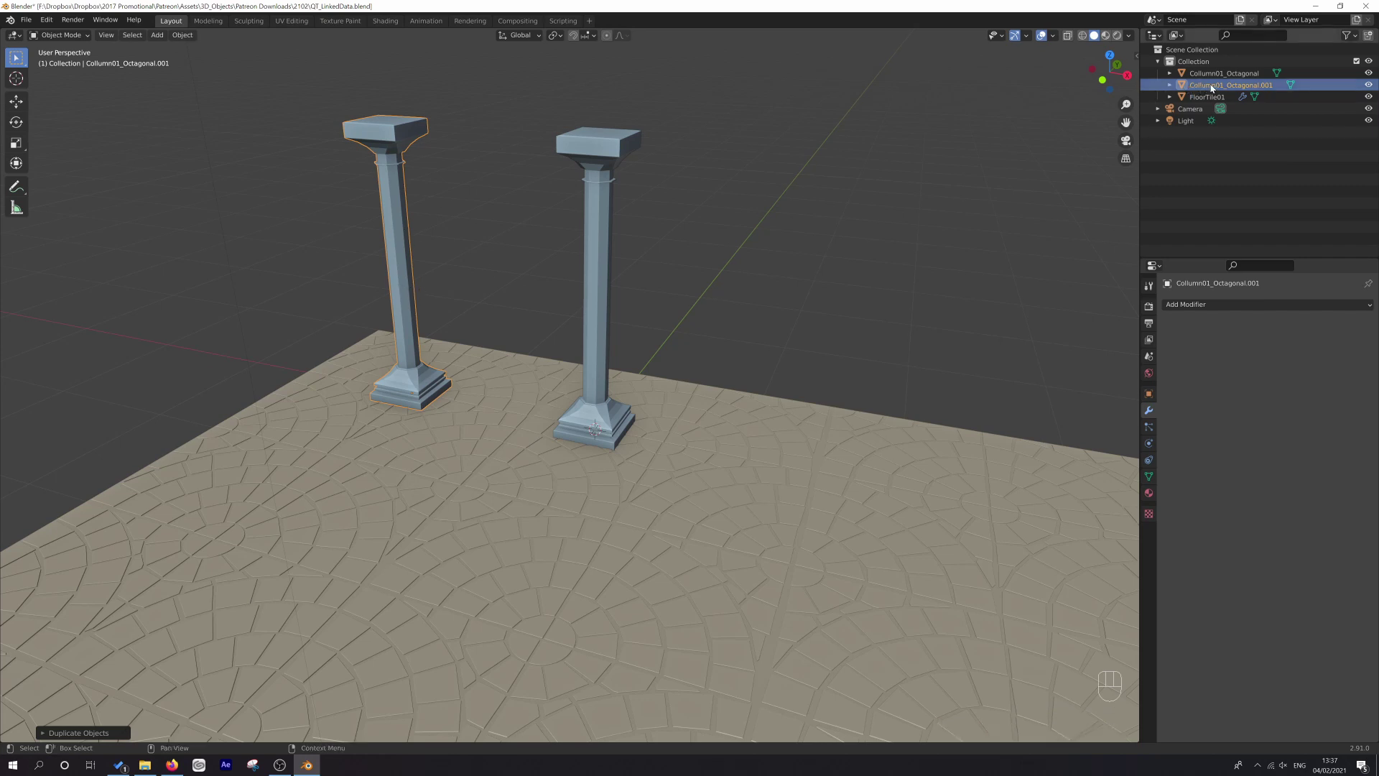
Step: Compare the material assigned to the original column with the material on its duplicate
left_click(1148, 493)
left_click(594, 194)
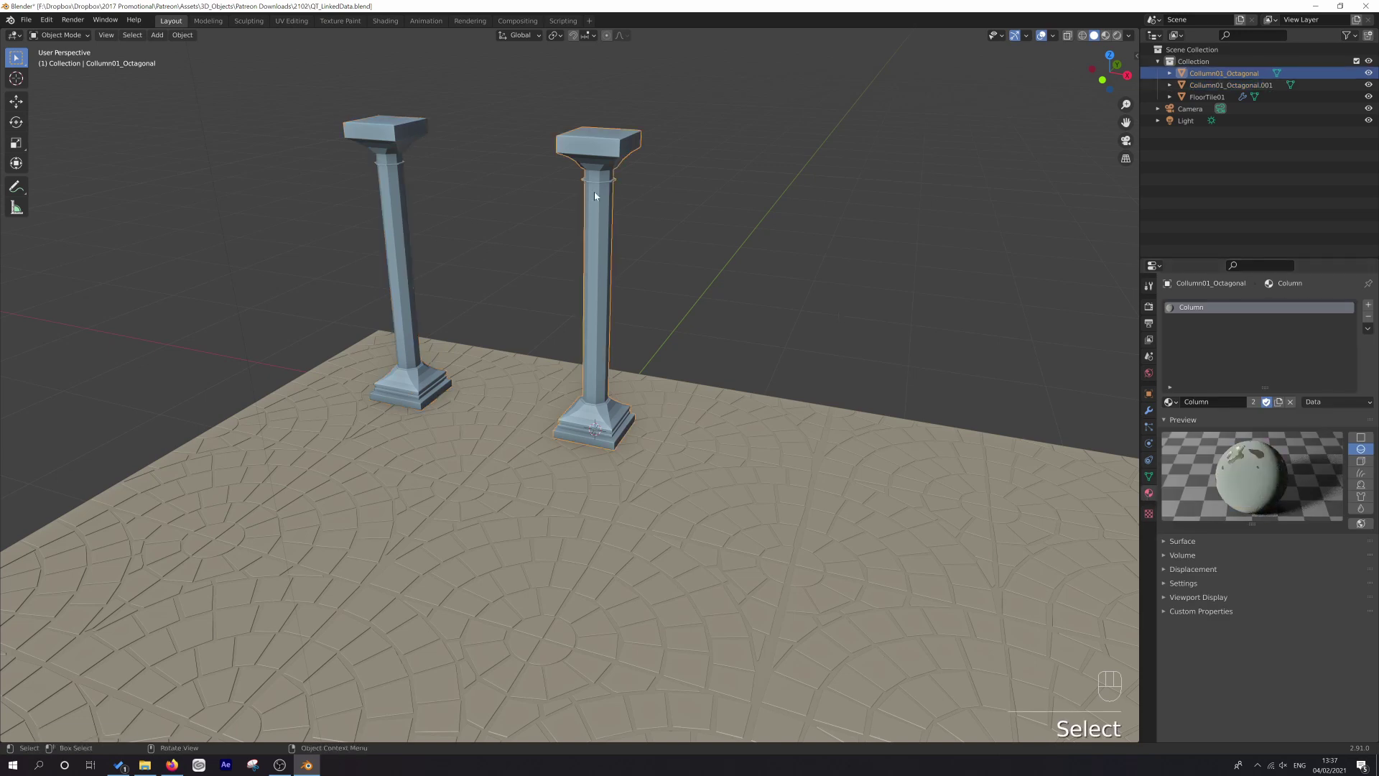
left_click(393, 177)
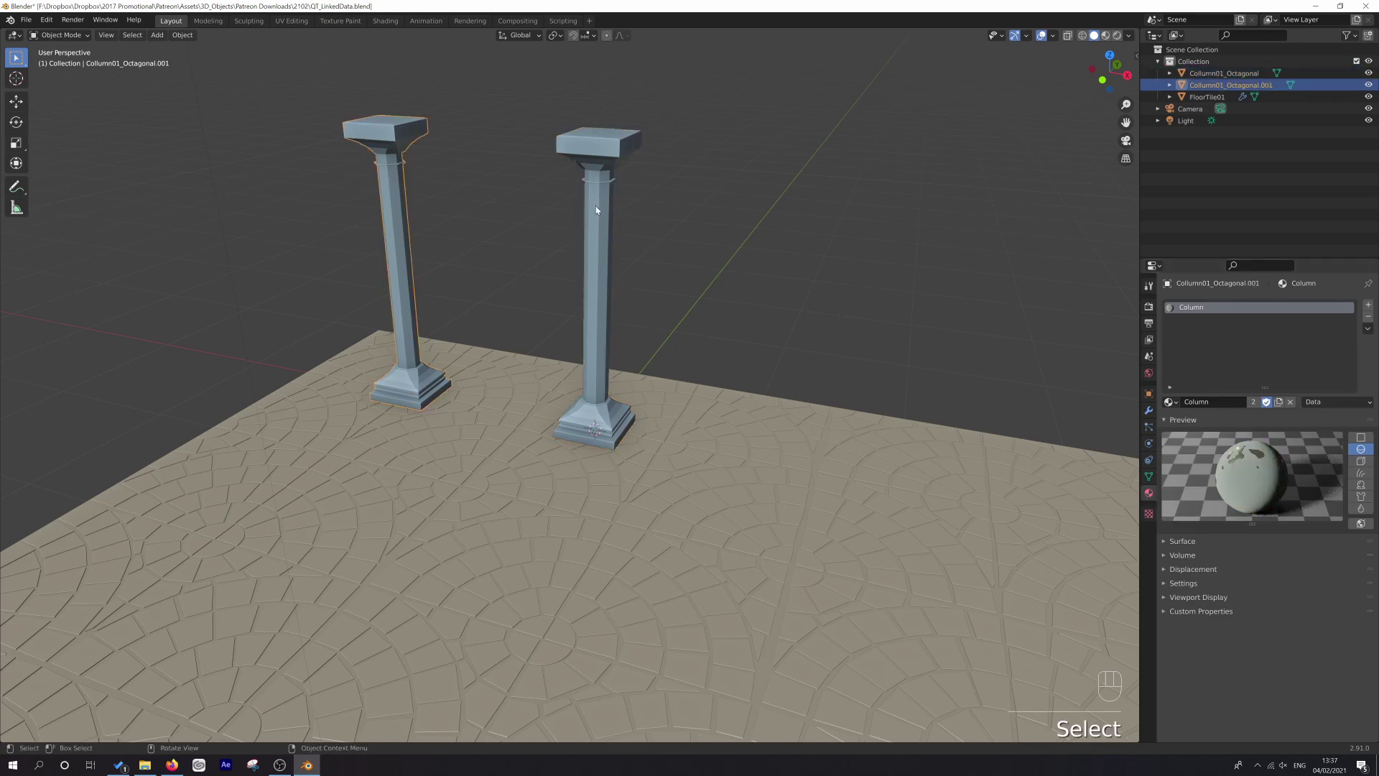
left_click(596, 209)
Step: Inspect the duplicate's mesh and the original column's mesh one after the other in Edit Mode, clearing the vertex selection on each
left_click(388, 204)
key("Tab")
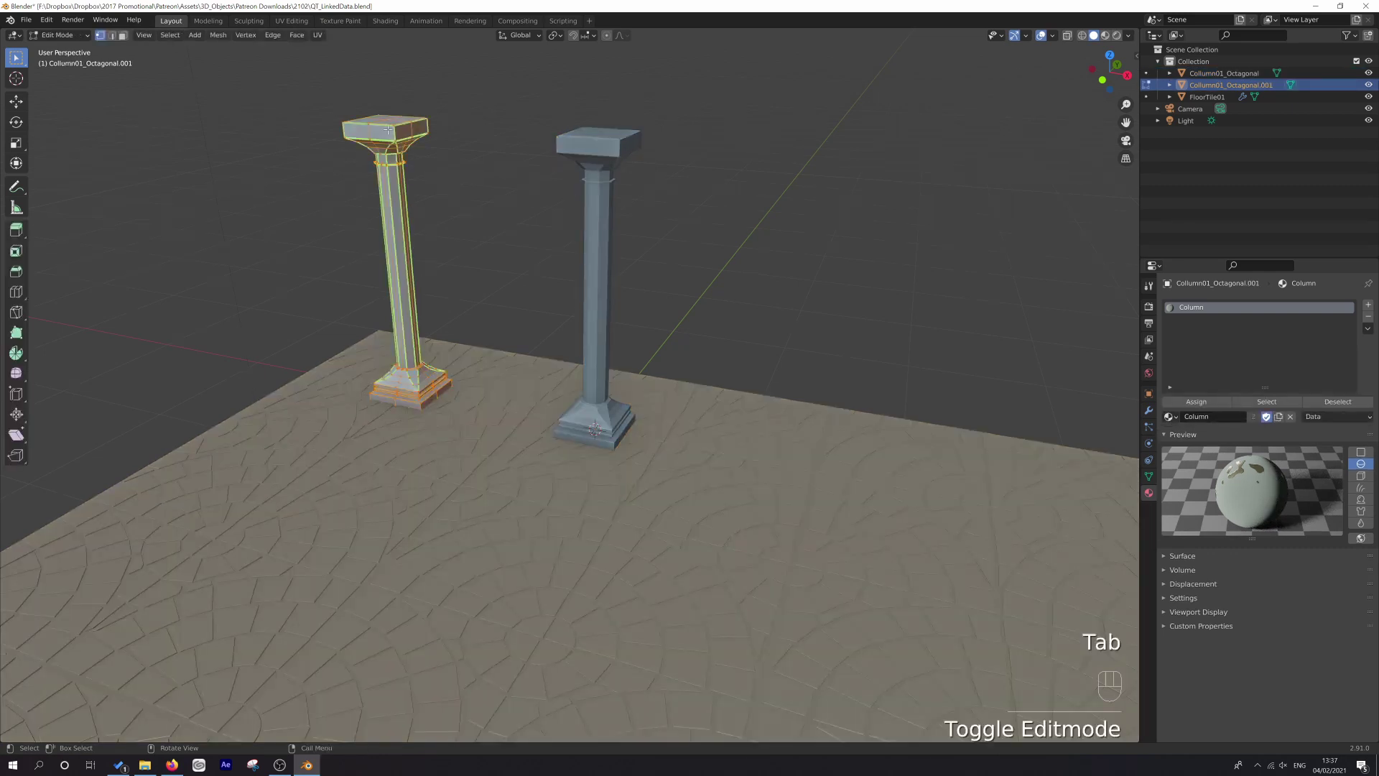
left_click(395, 130)
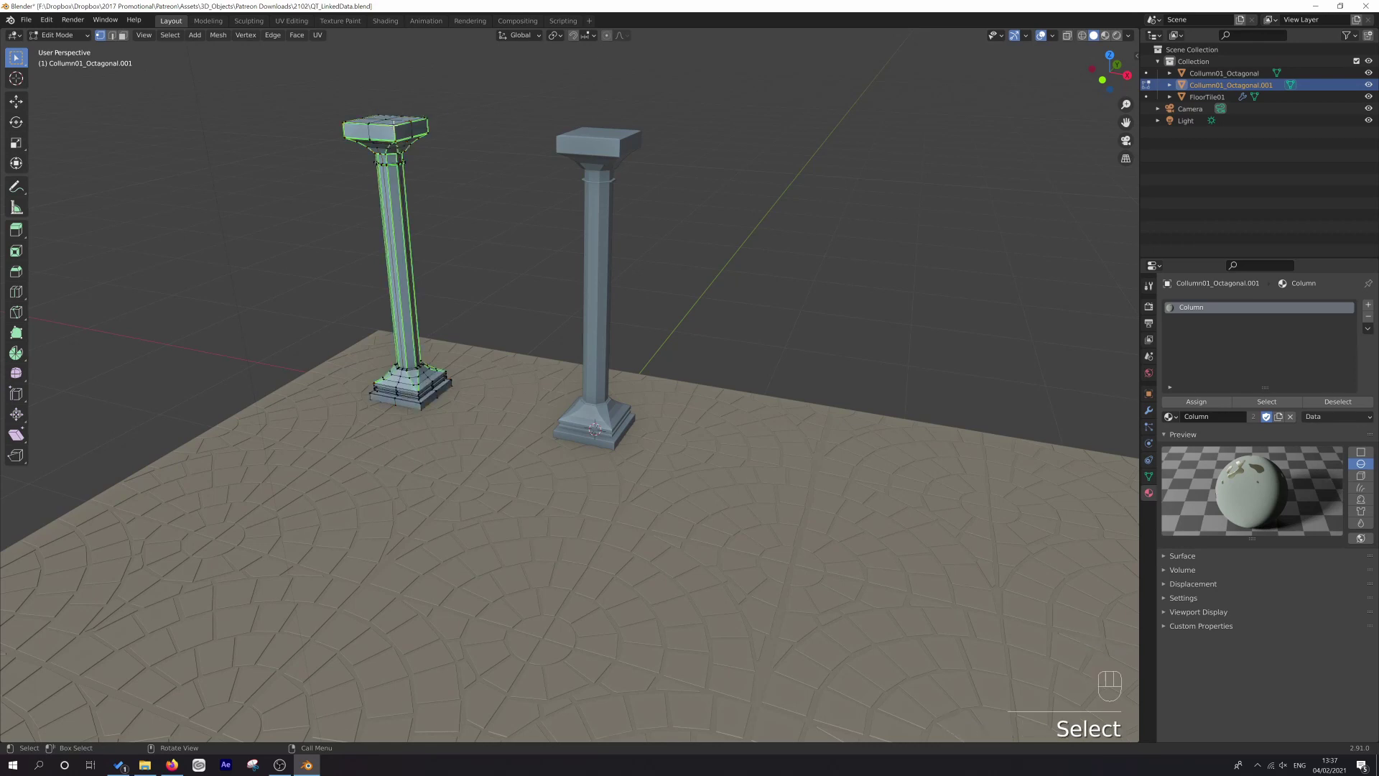
key("Tab")
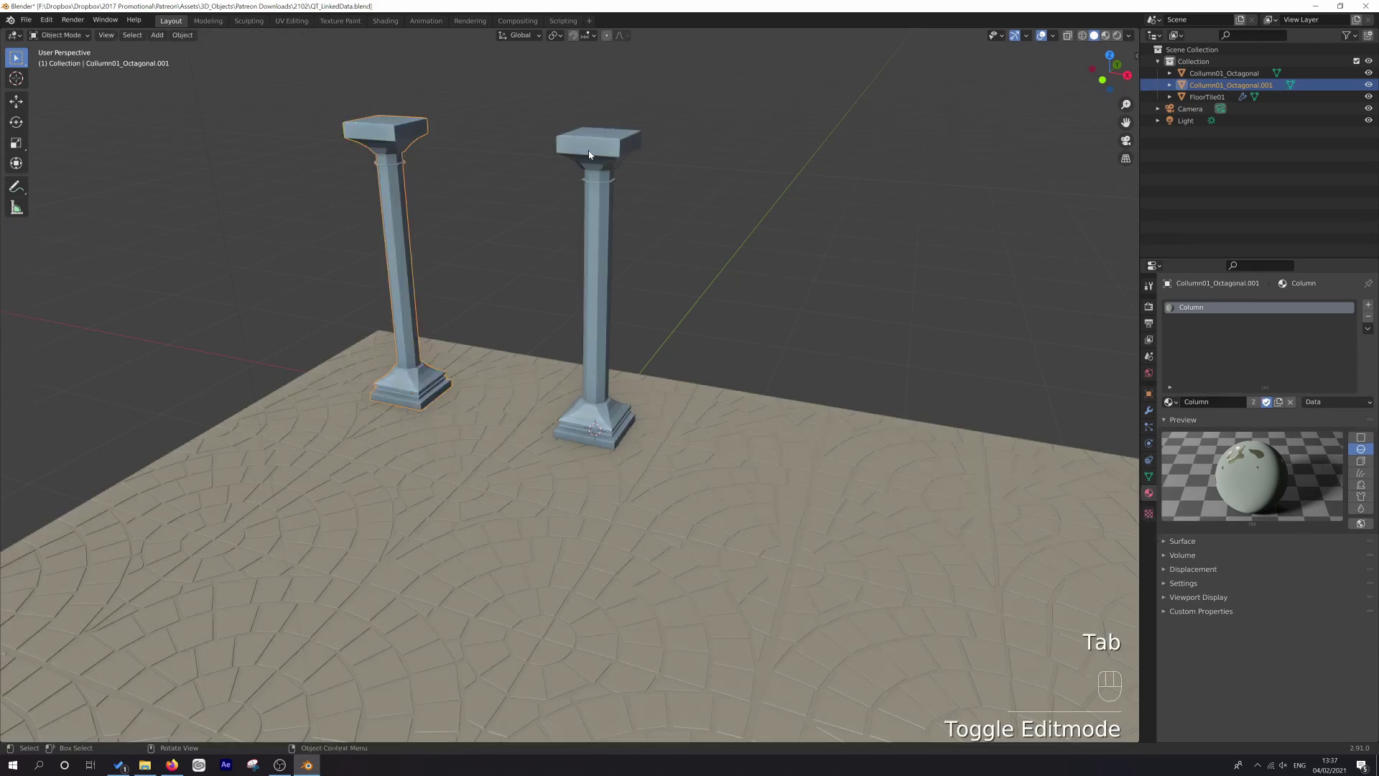
left_click(593, 144)
key("Tab")
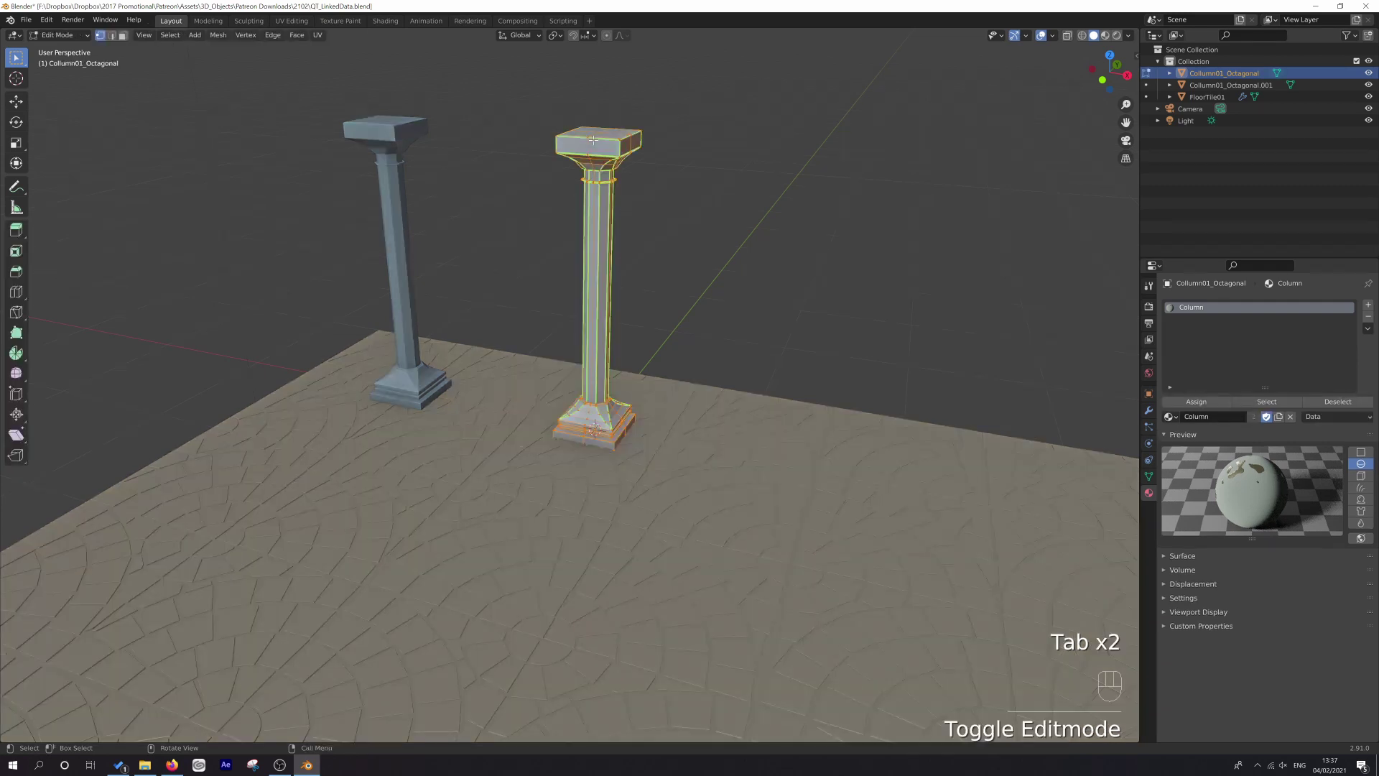
key("alt+a")
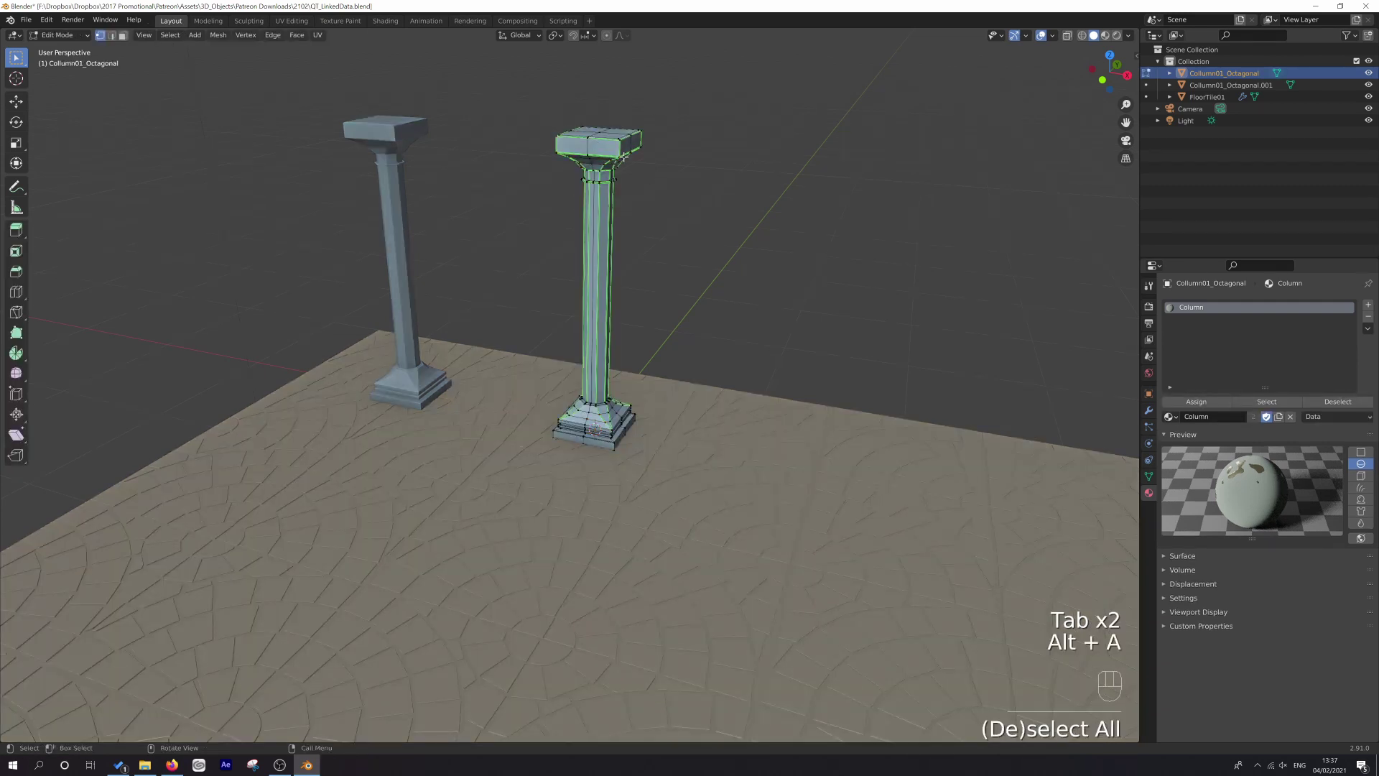
key("Tab")
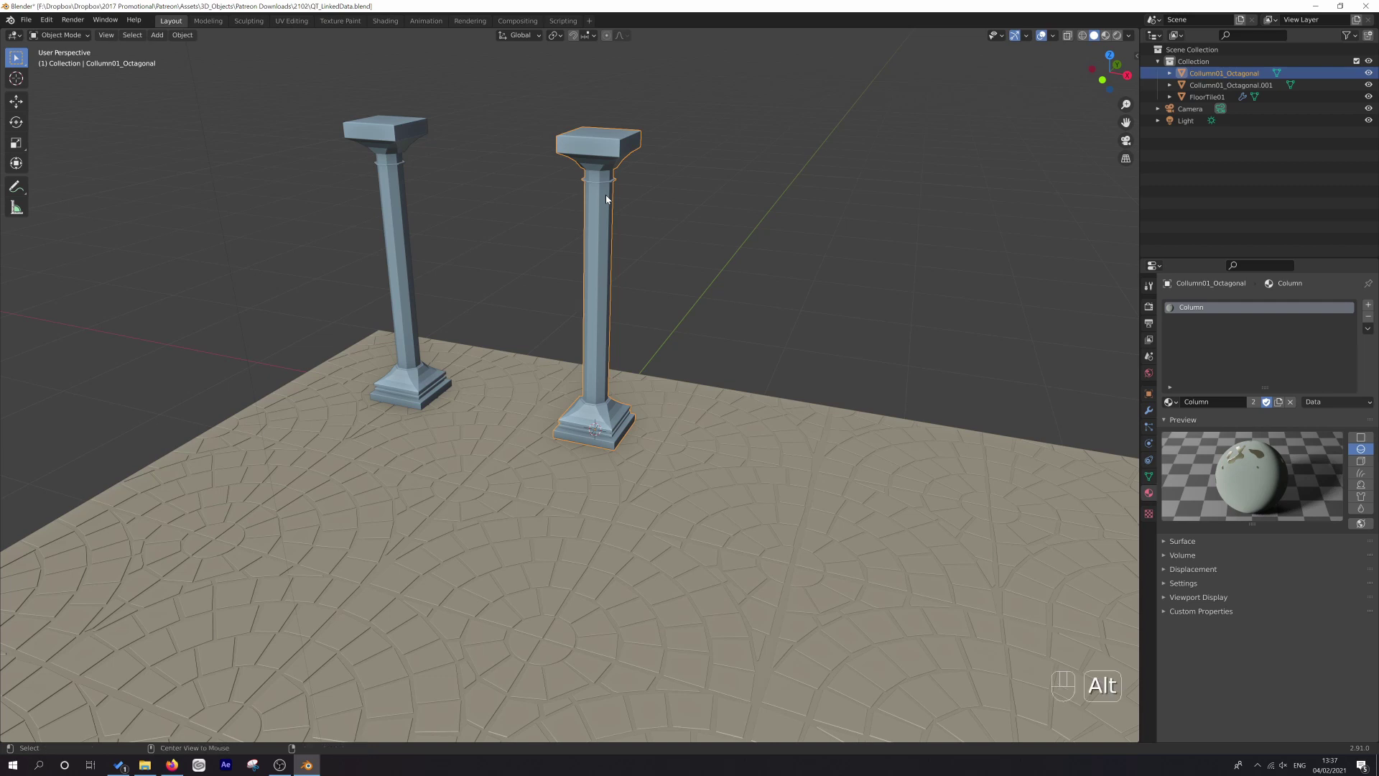
Step: Create a linked duplicate of the original column and move it about 1.5 m in the positive global X direction
key("alt+d")
key("x")
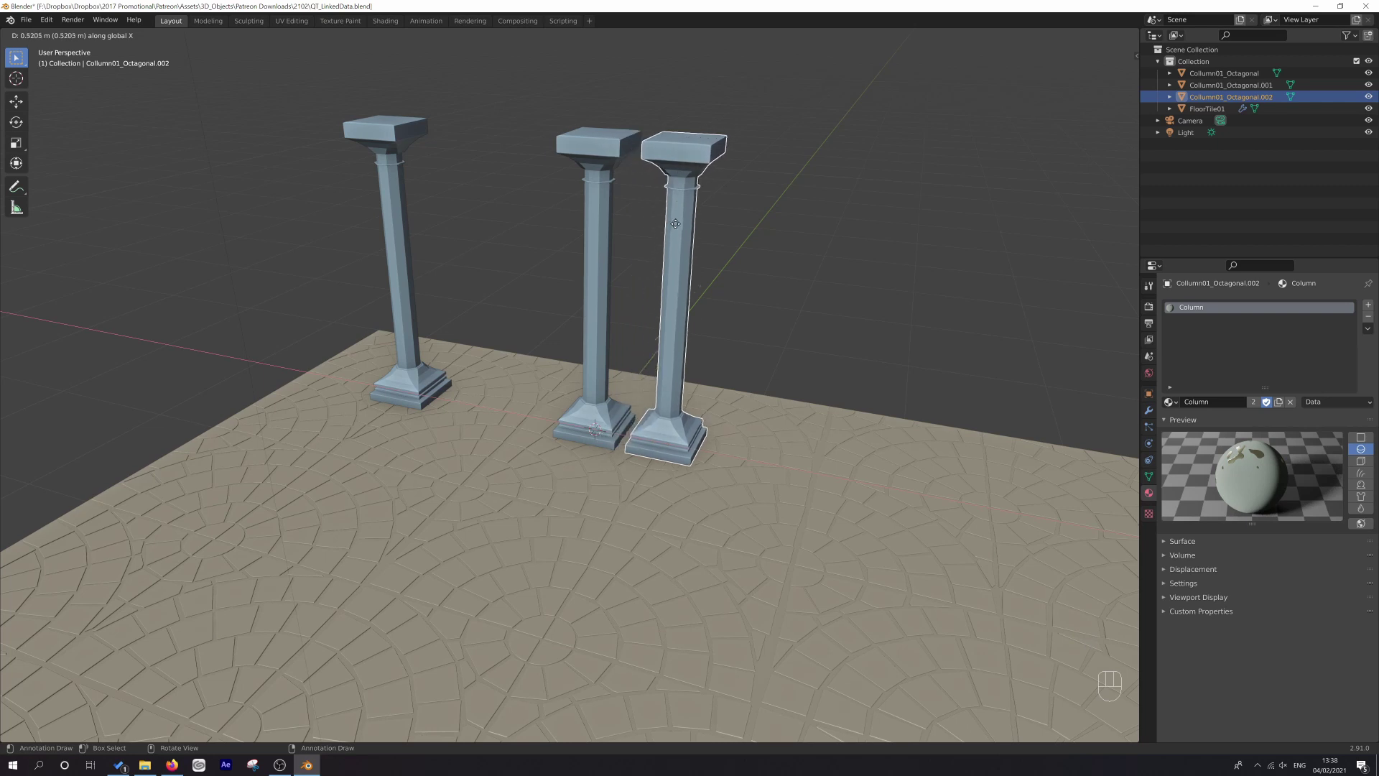
left_click(677, 226, "ctrl")
key("shift")
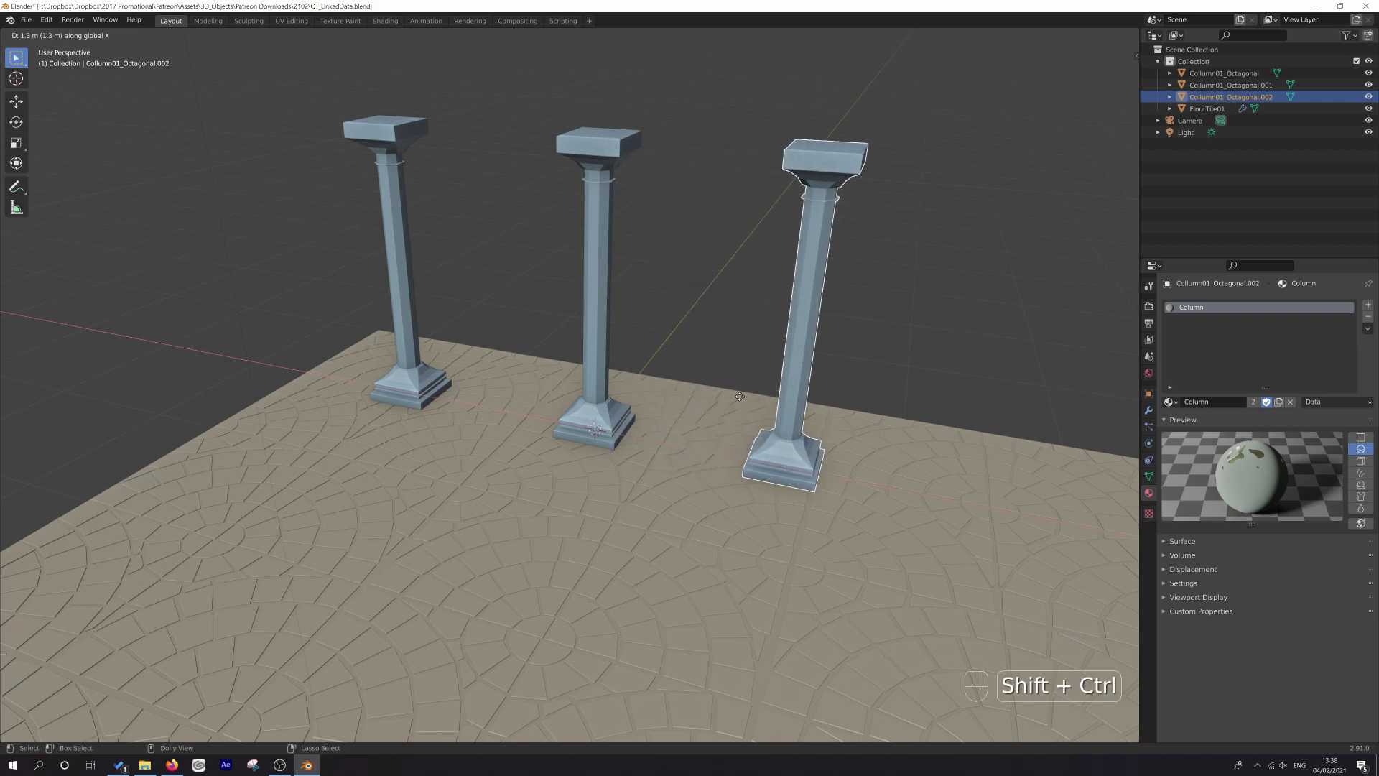
left_click(1033, 429, "ctrl+shift")
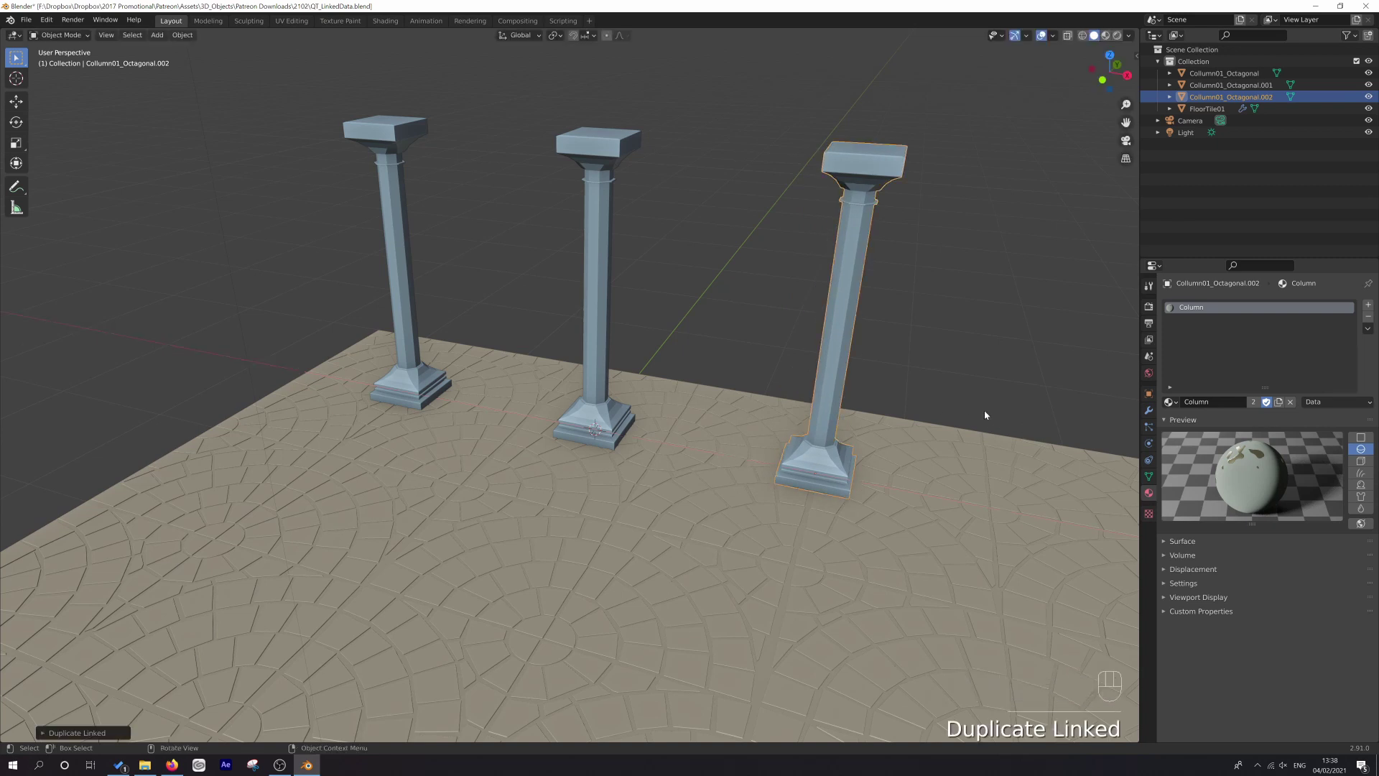
Step: Examine the linked copy's mesh in Edit Mode alongside the original column, then return to Object Mode in the front view
left_click(605, 153)
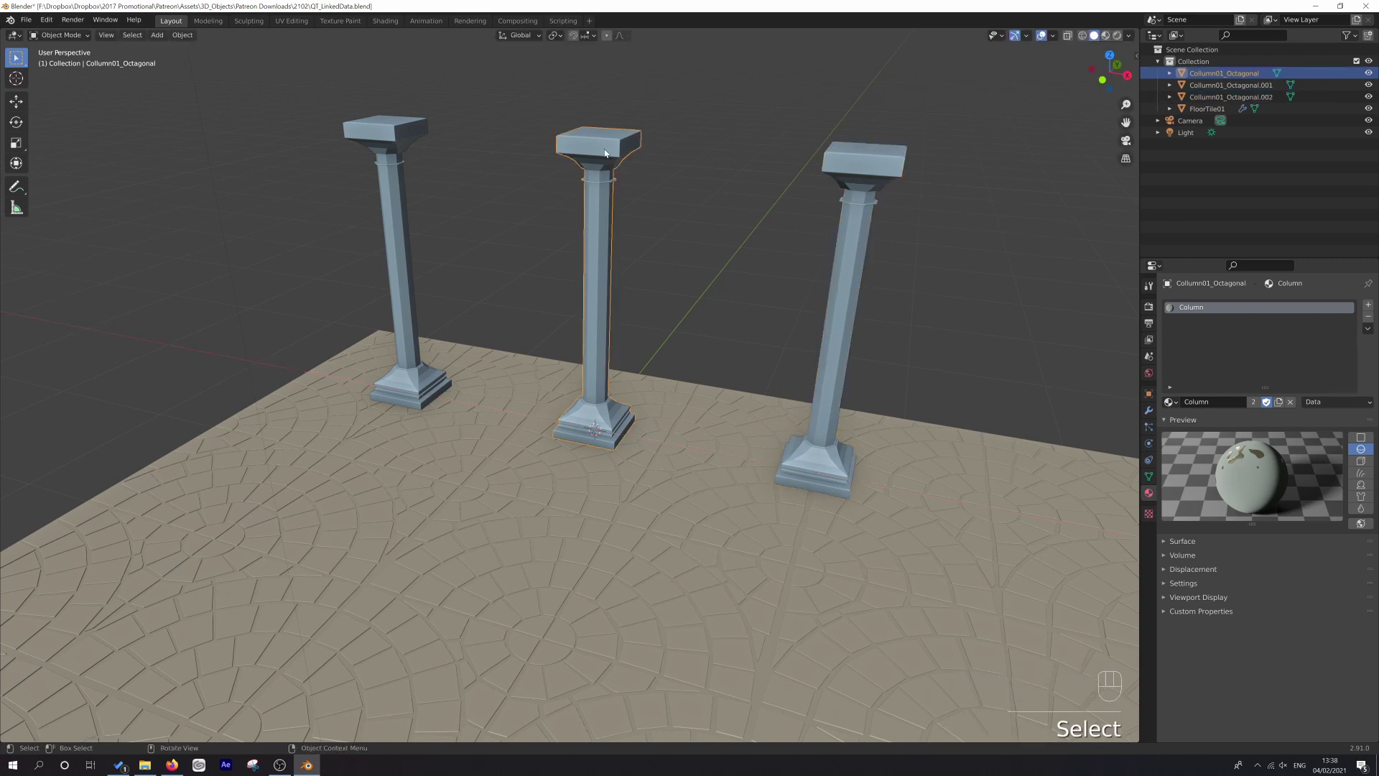
left_click(864, 158)
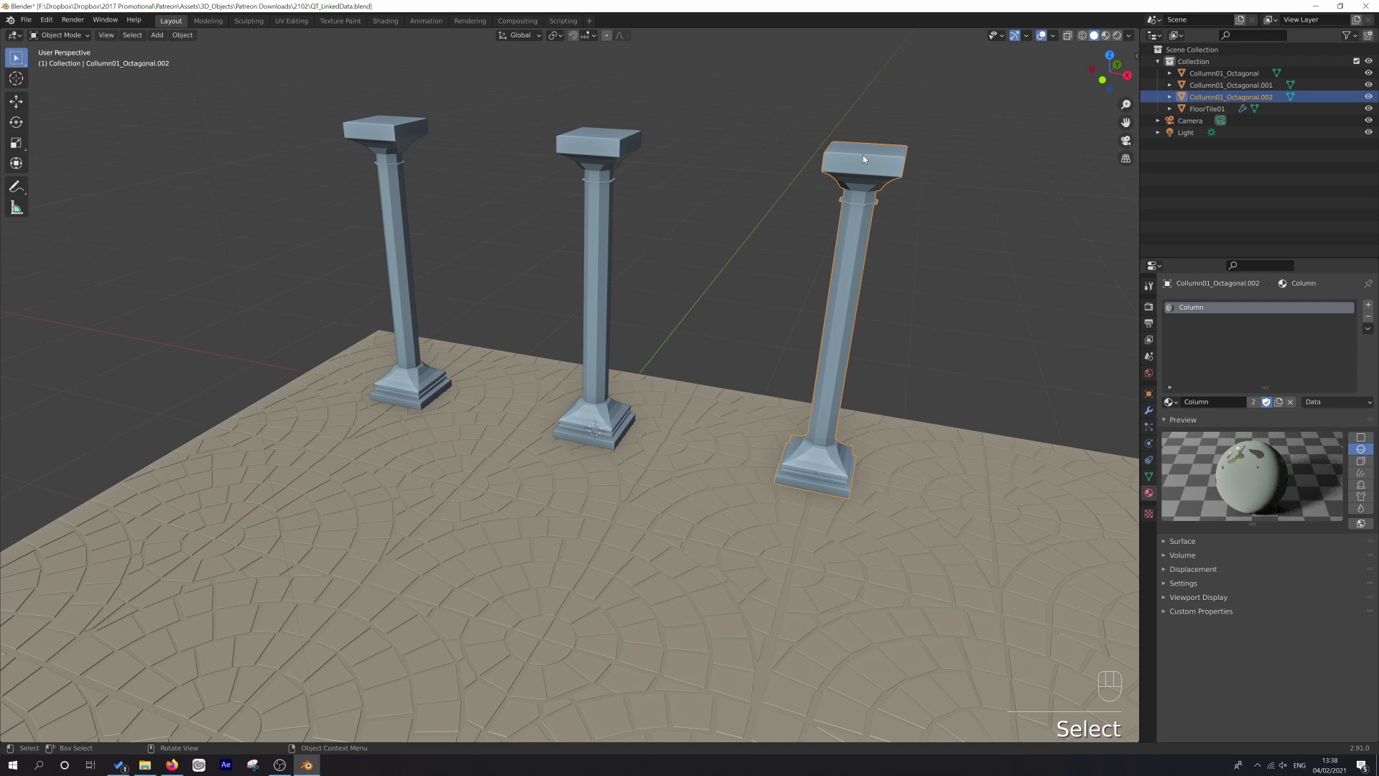
key("Tab")
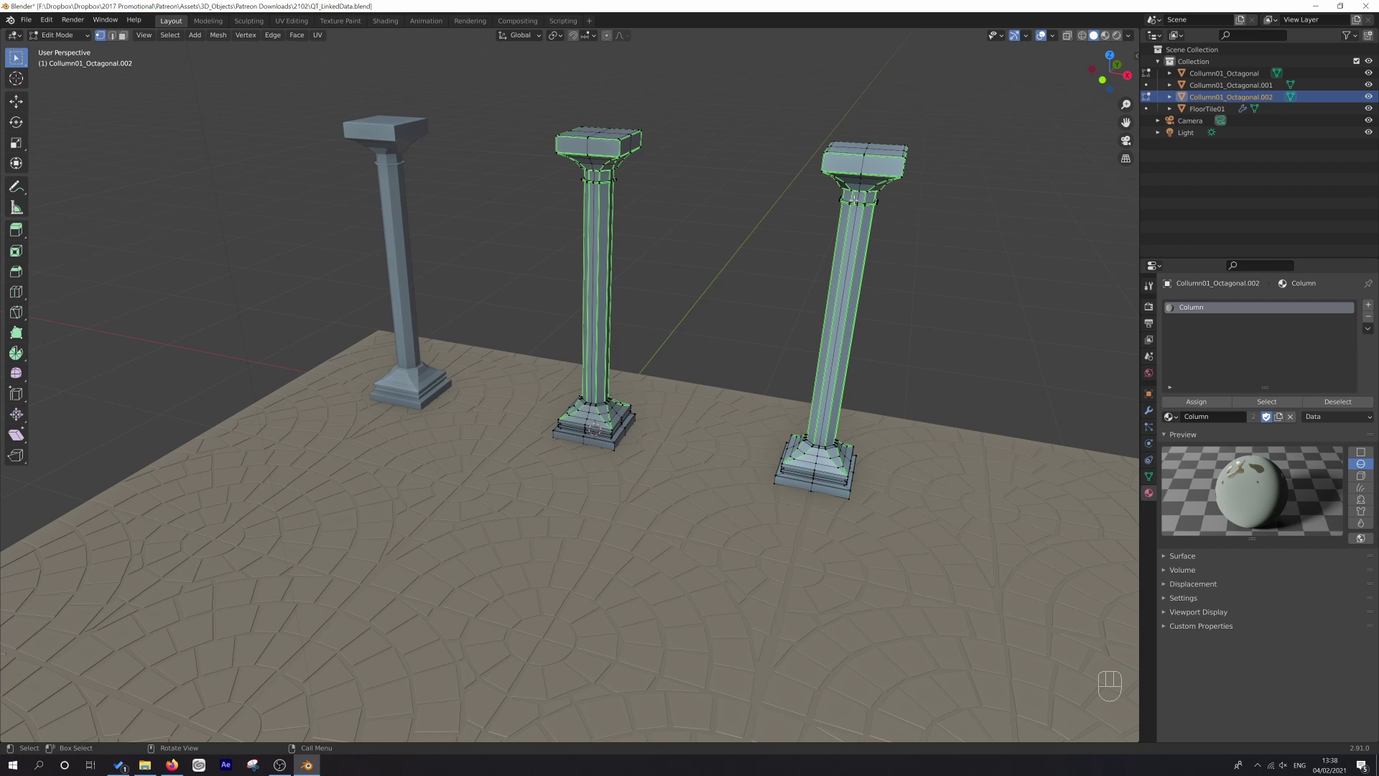
key("KP_1")
key("Tab")
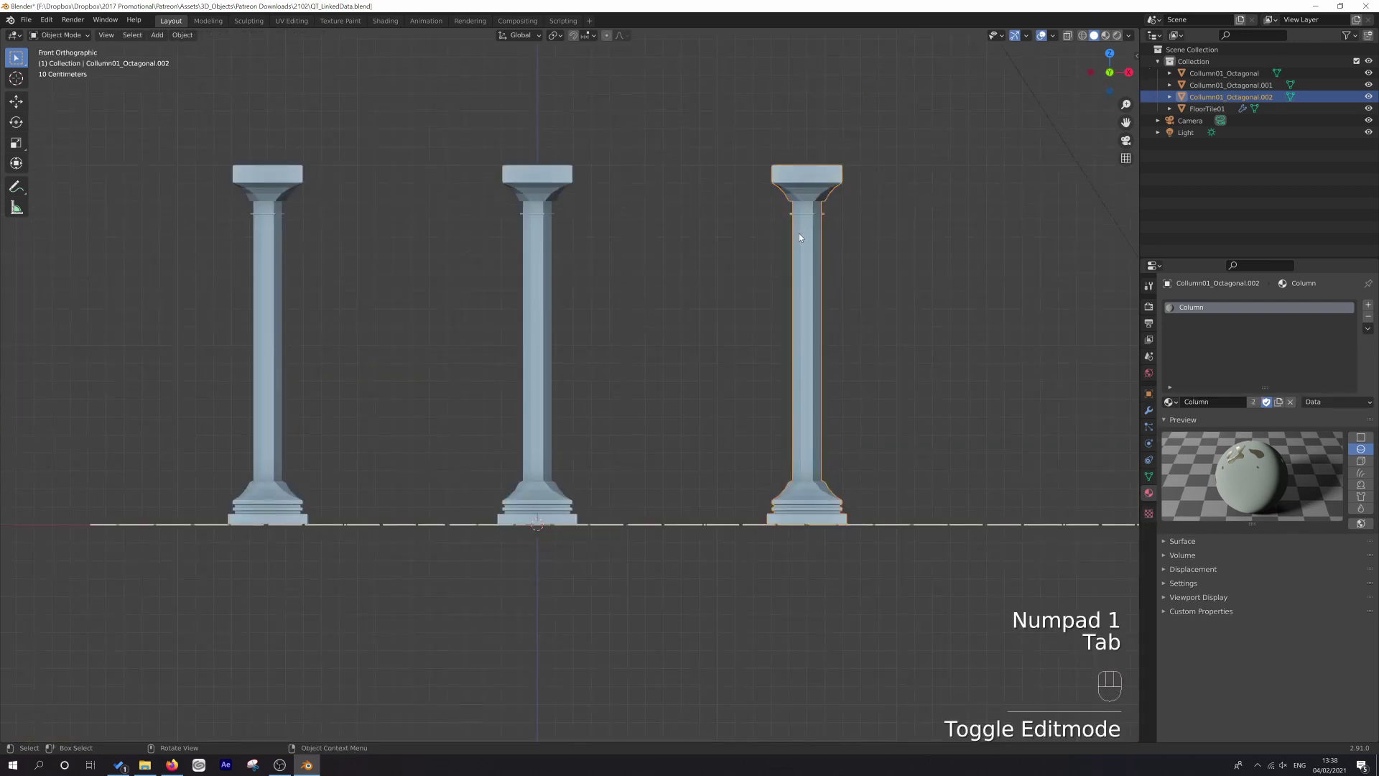
Step: Switch to wireframe shading and open the independent column copy in Edit Mode with no vertices selected
left_click(278, 174)
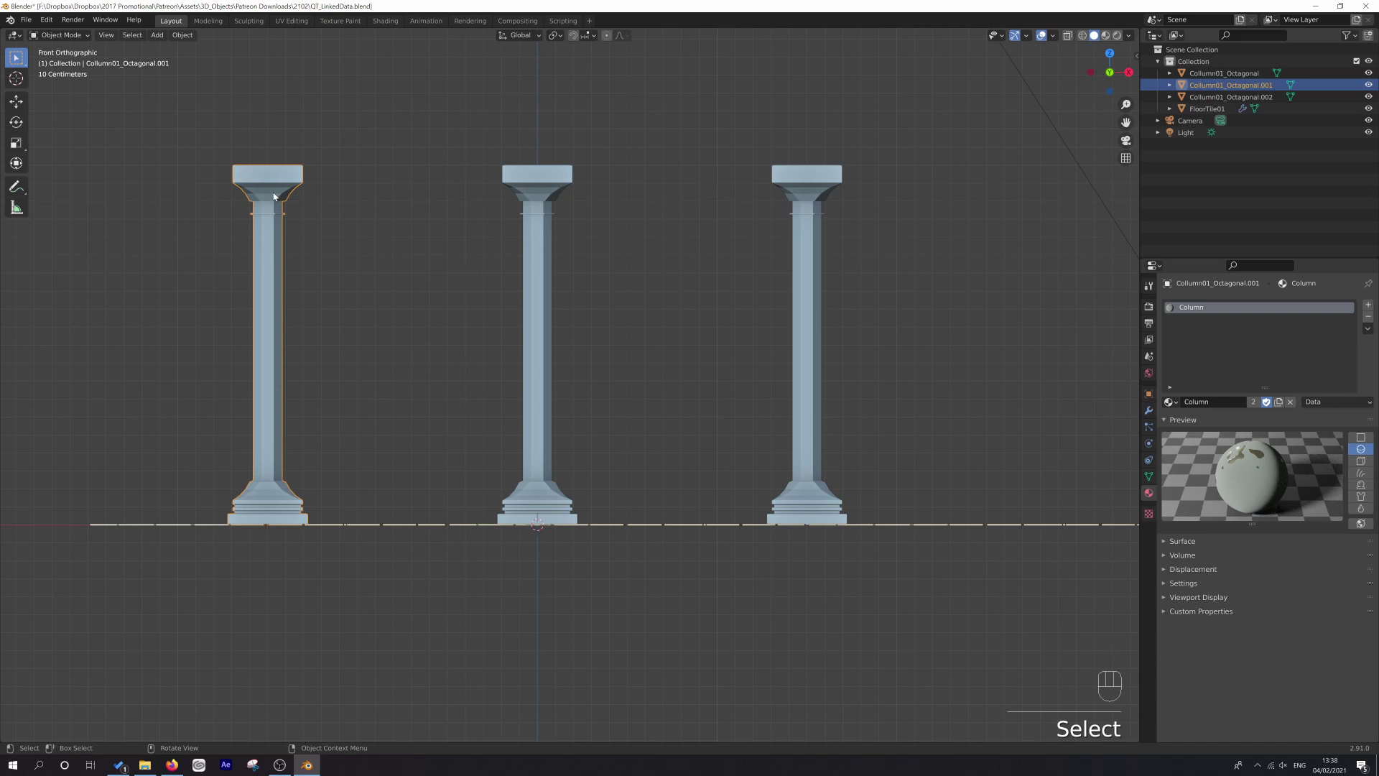
key("z")
key("Tab")
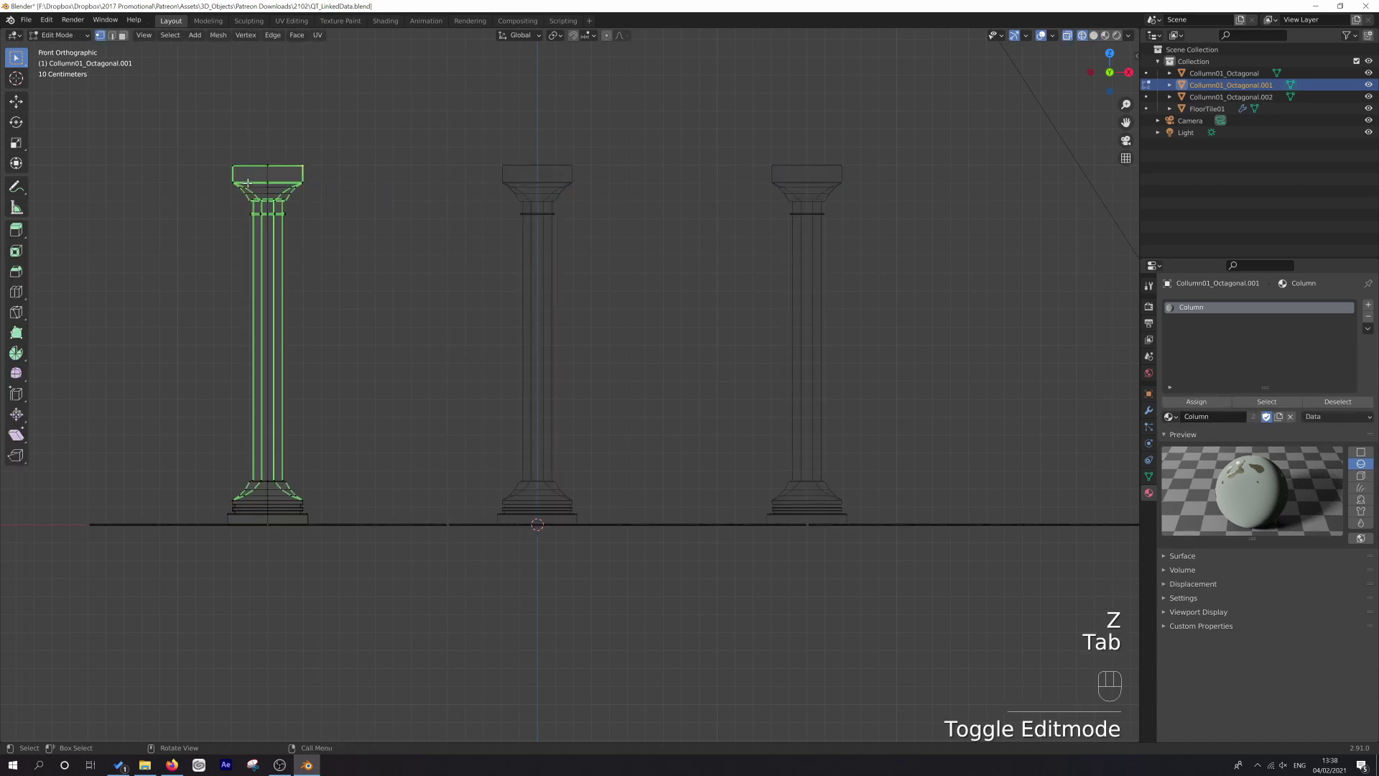
key("n")
key("n")
left_click(221, 159)
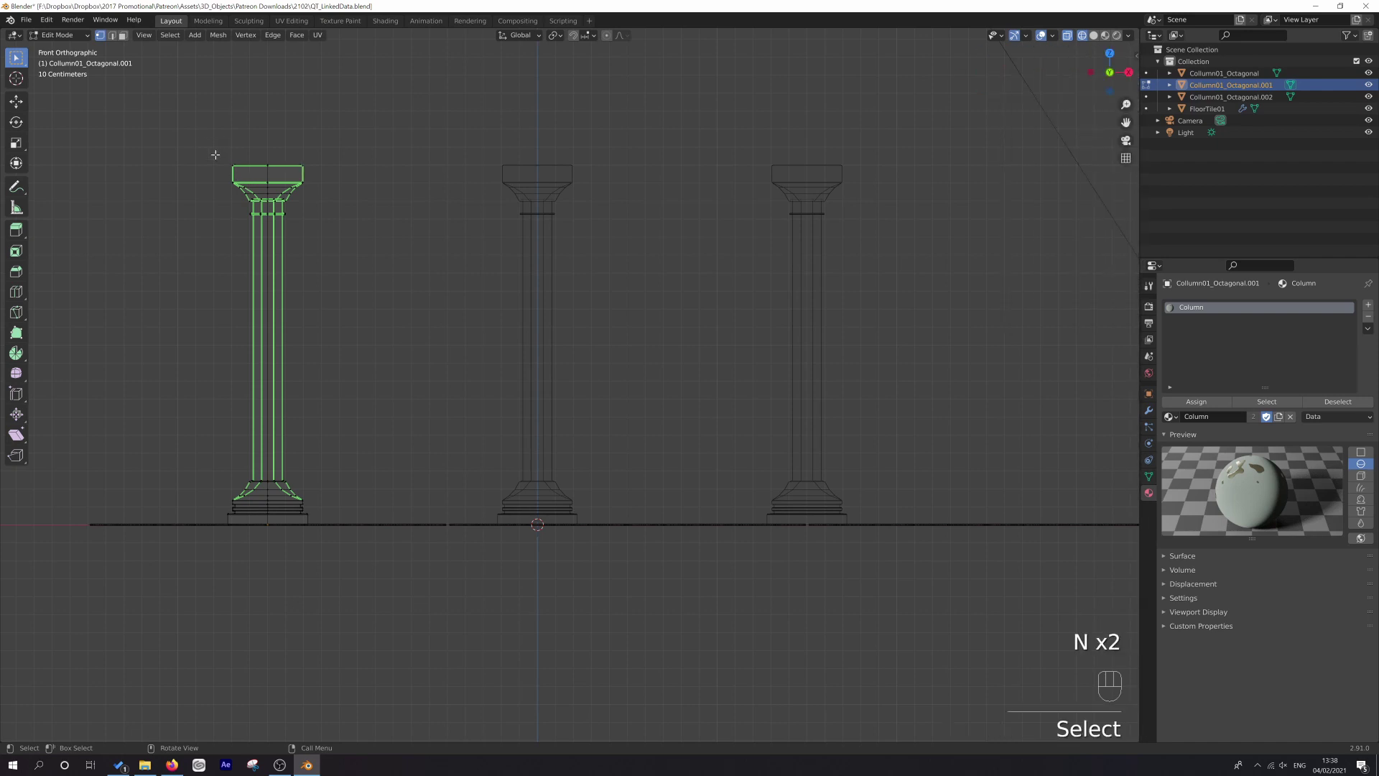
Step: Lower the capital of the independent column copy by 0.7 m along global Z and return to Object Mode
key("b")
left_click_drag(200, 136, 330, 206)
key("g")
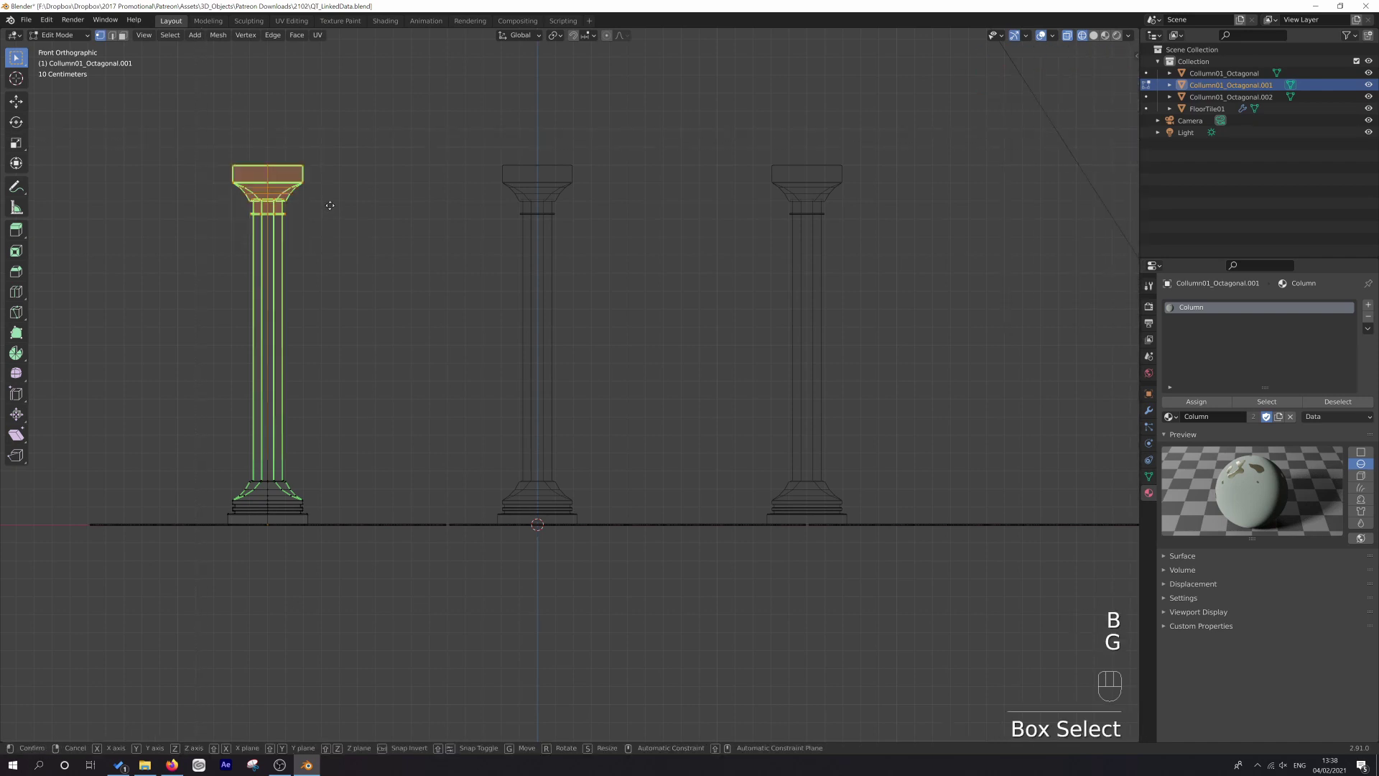
middle_click(332, 210)
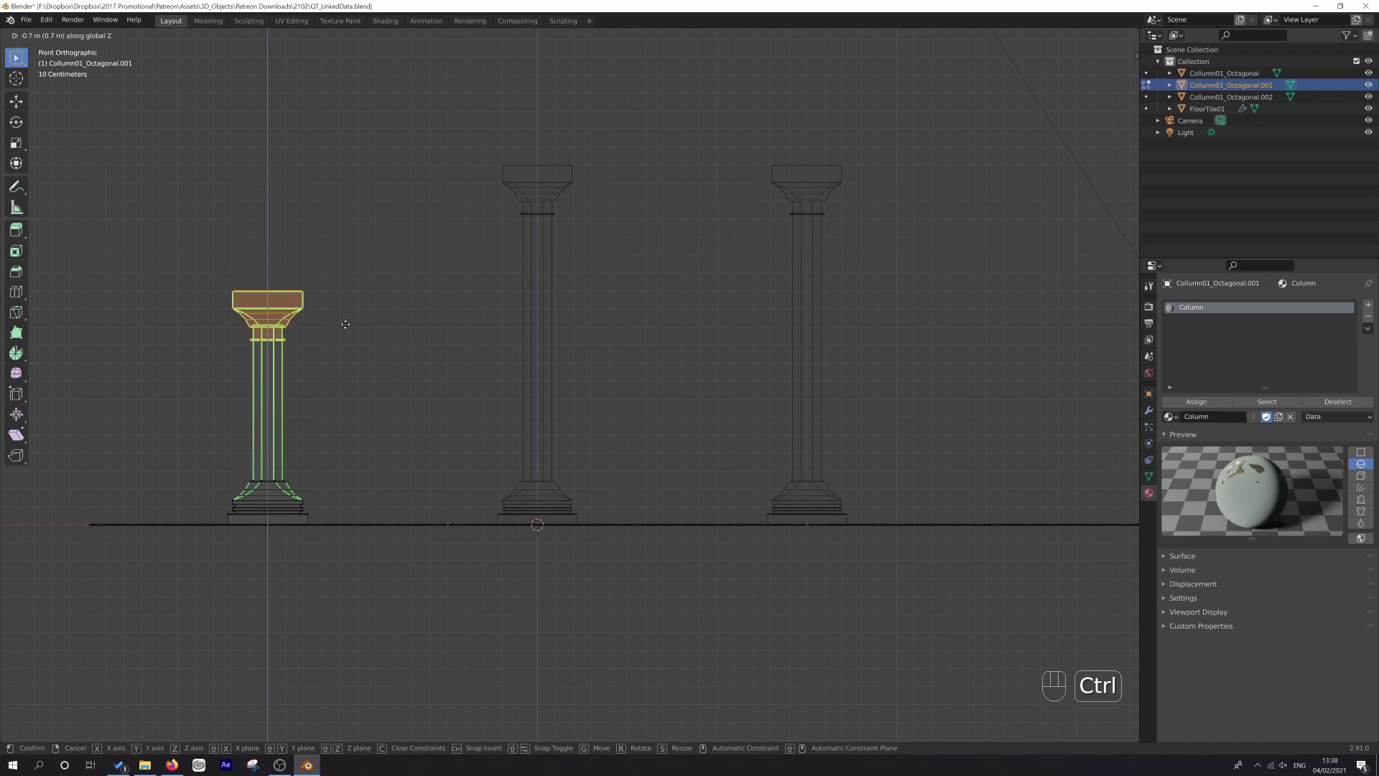
left_click(345, 324)
key("Tab")
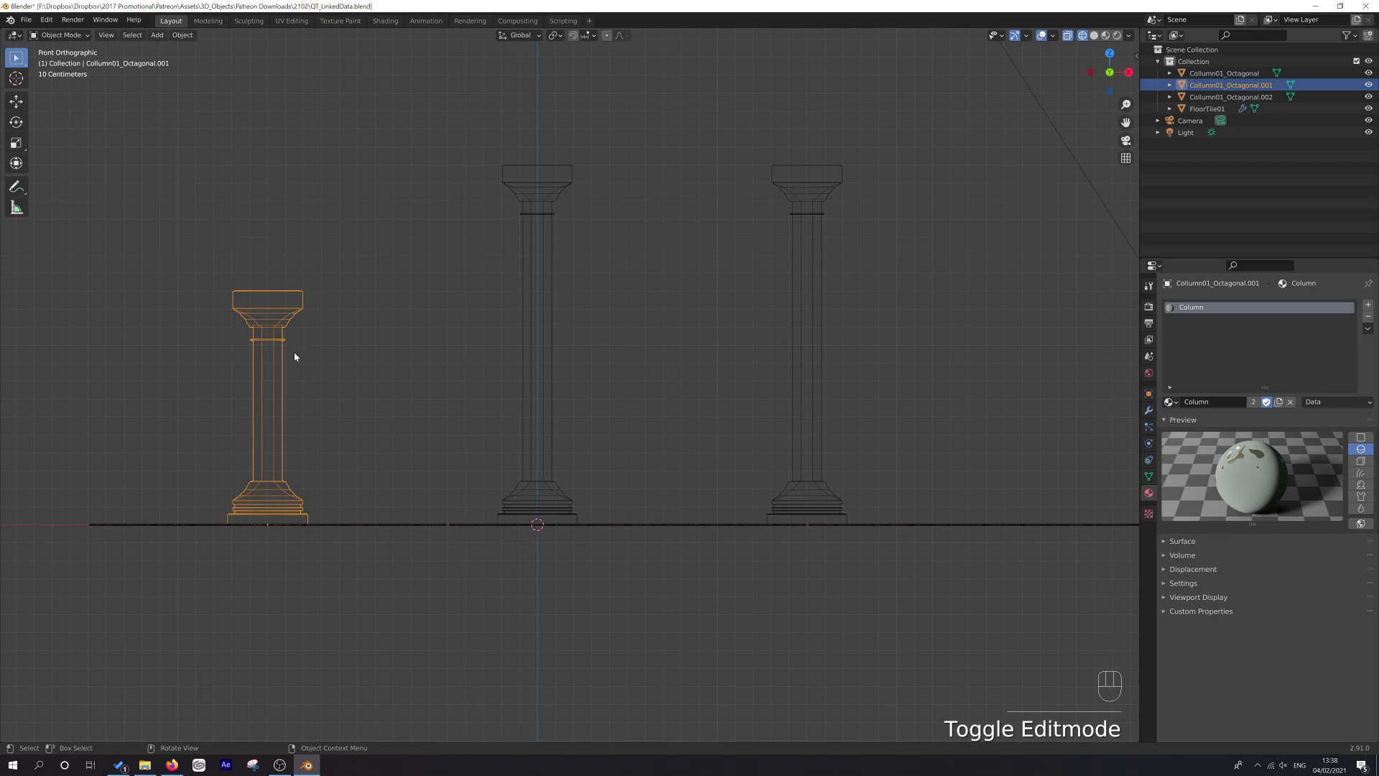
Step: Raise the capital of the linked column copy by about 0.3 m along global Z in Edit Mode, then return to Object Mode
left_click(549, 204)
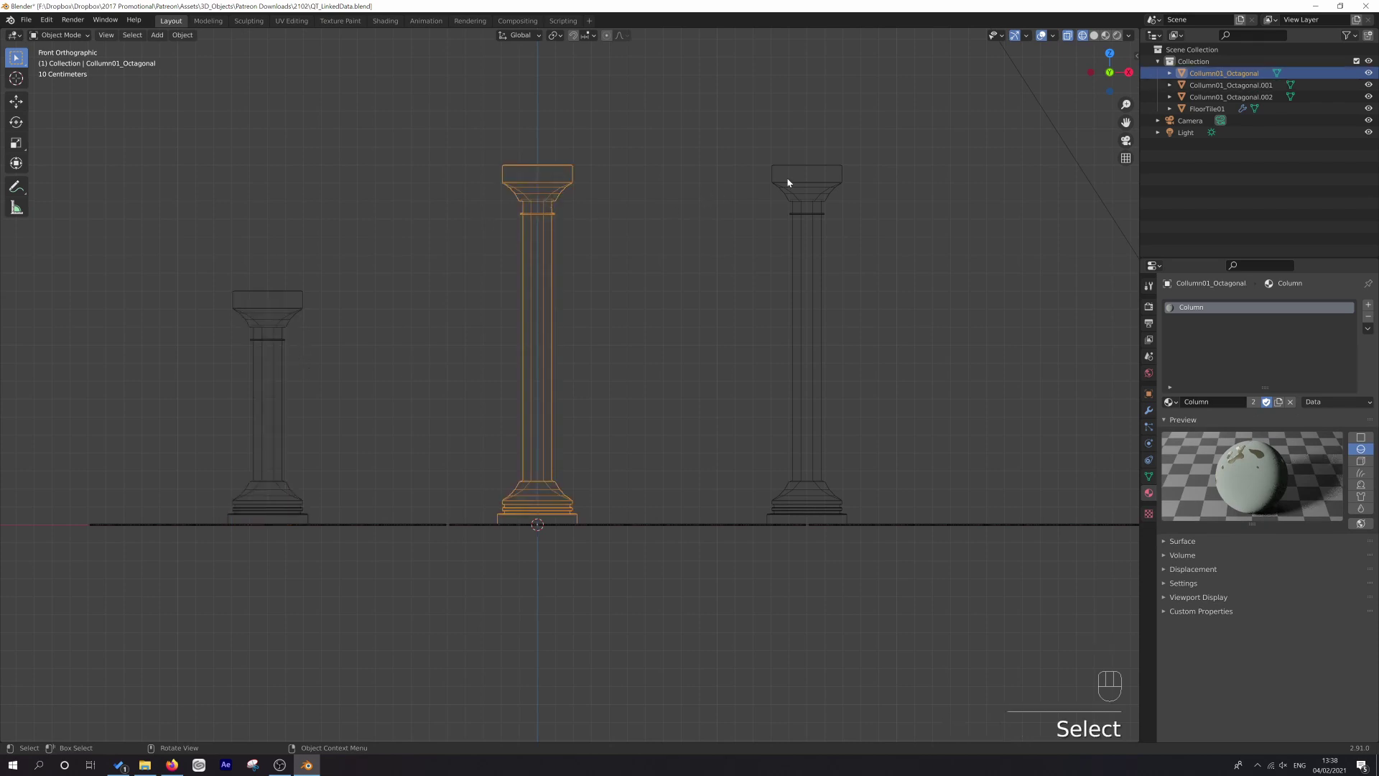
left_click(799, 191)
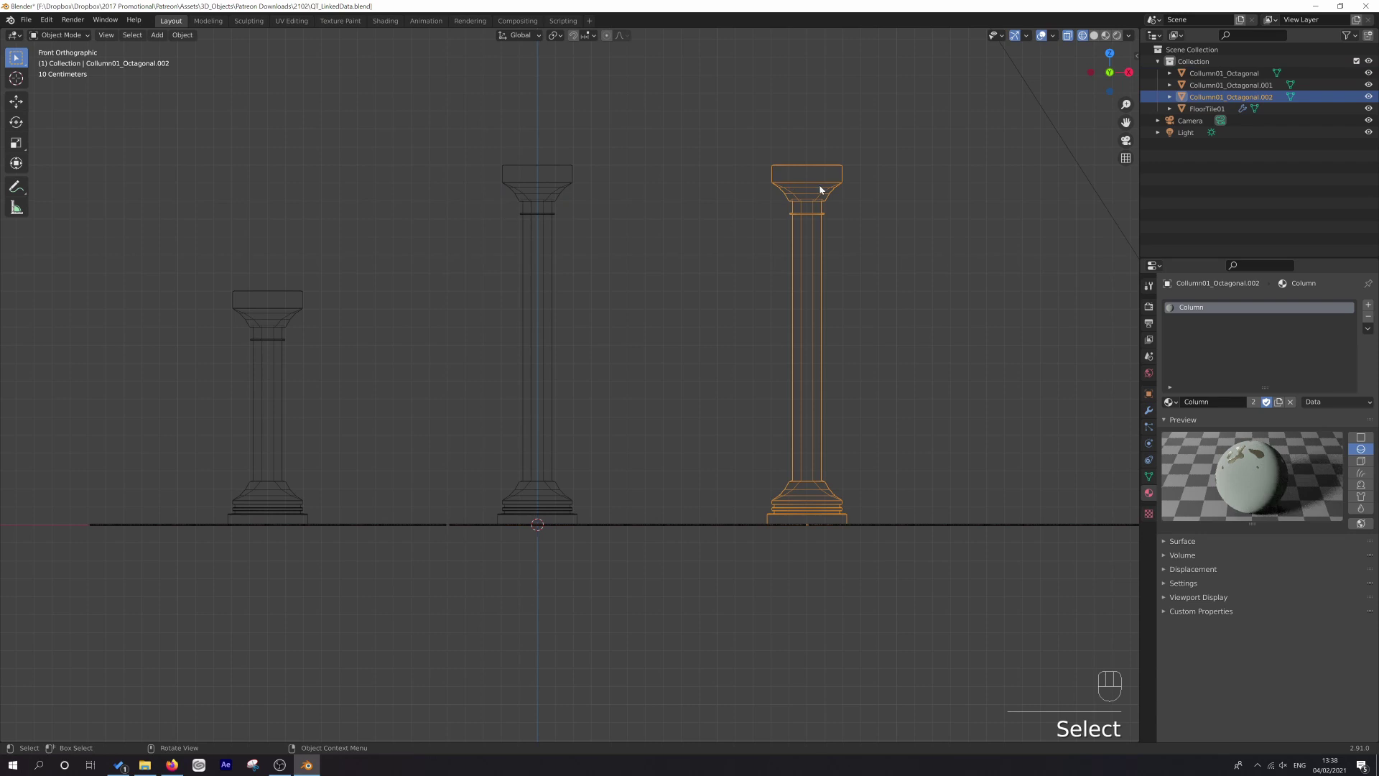
key("Tab")
left_click(784, 158)
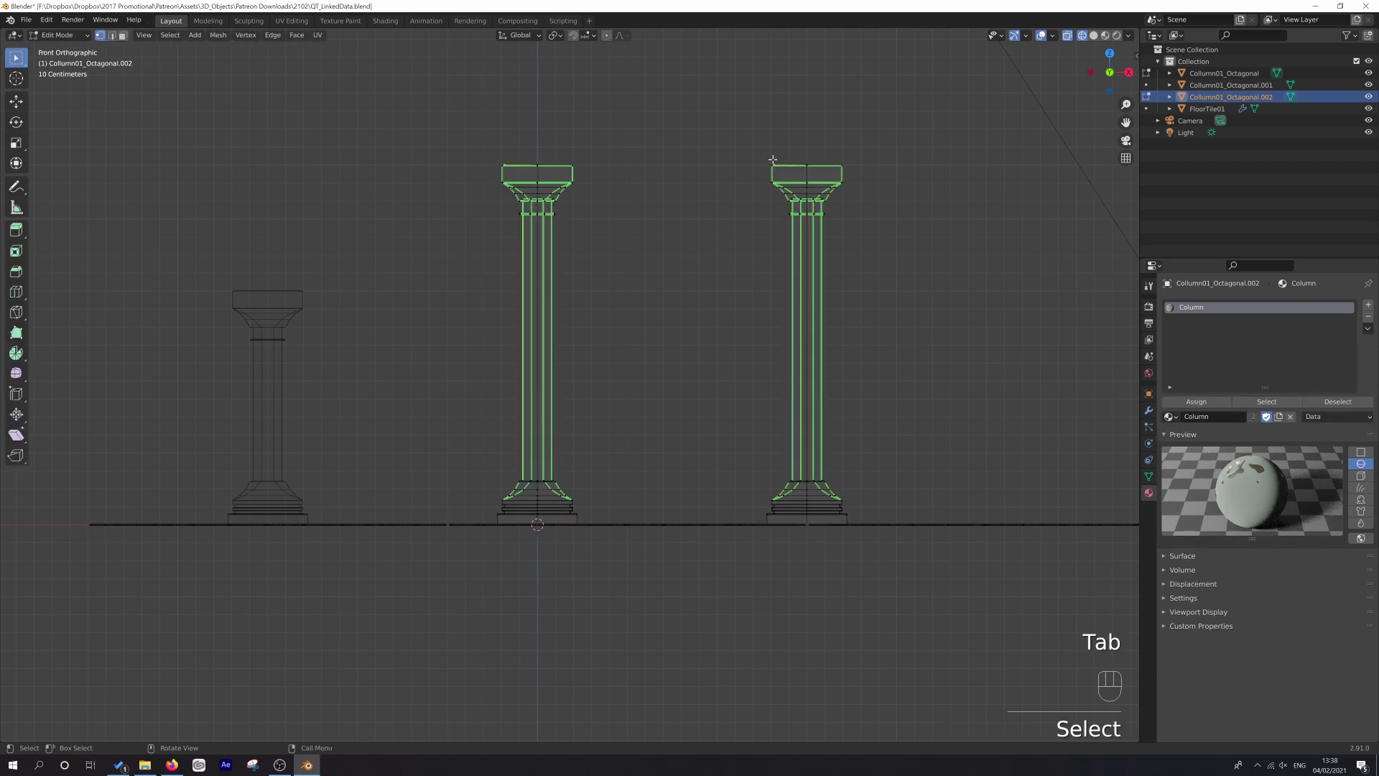
key("b")
left_click_drag(710, 106, 899, 220)
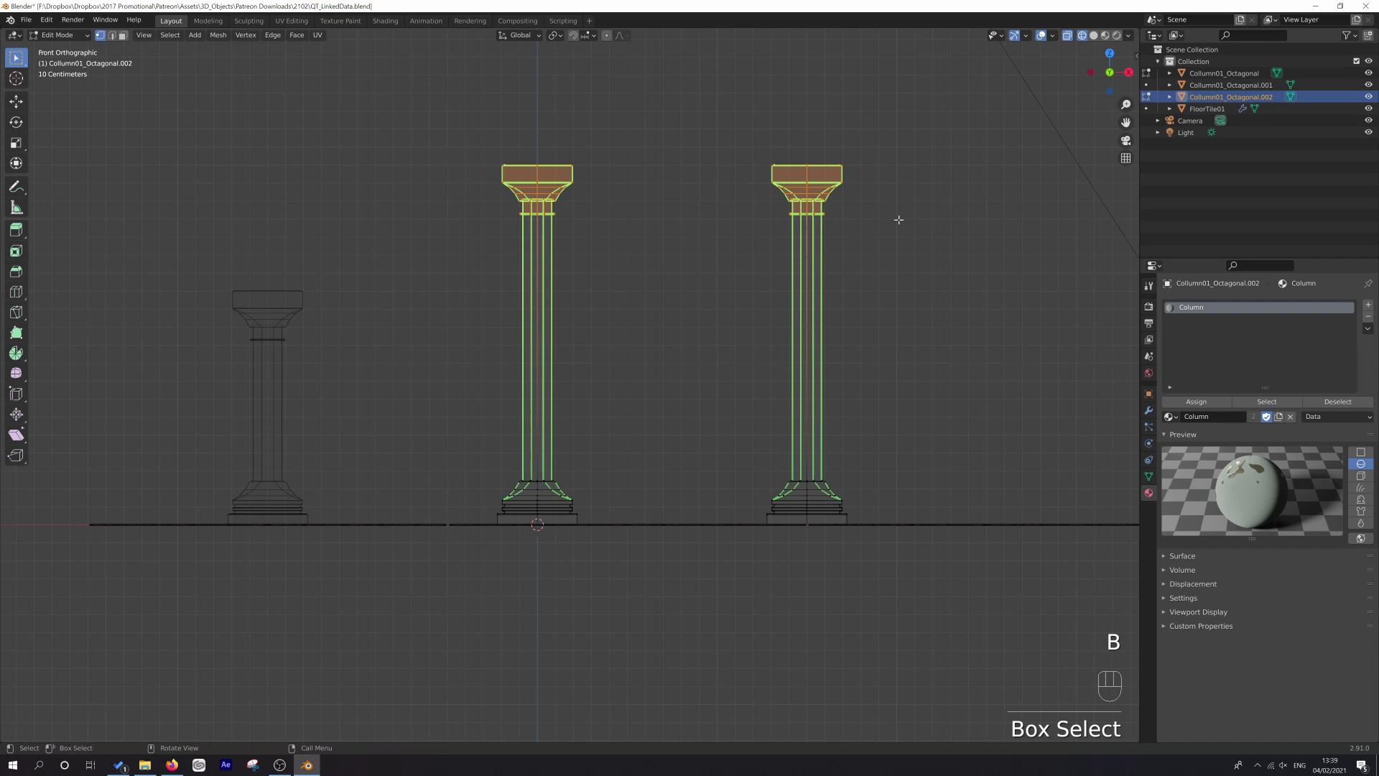
key("g")
middle_click(894, 212)
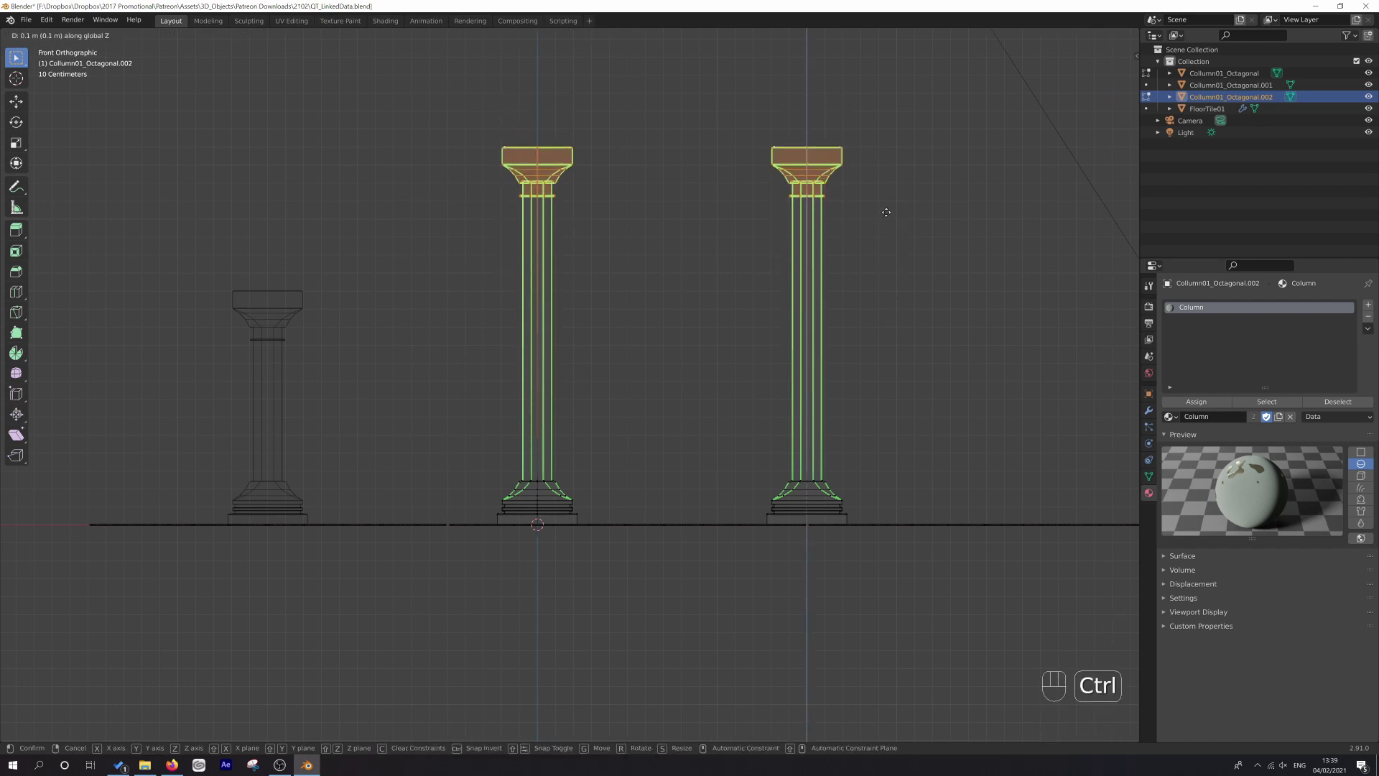
left_click(877, 167)
key("Tab")
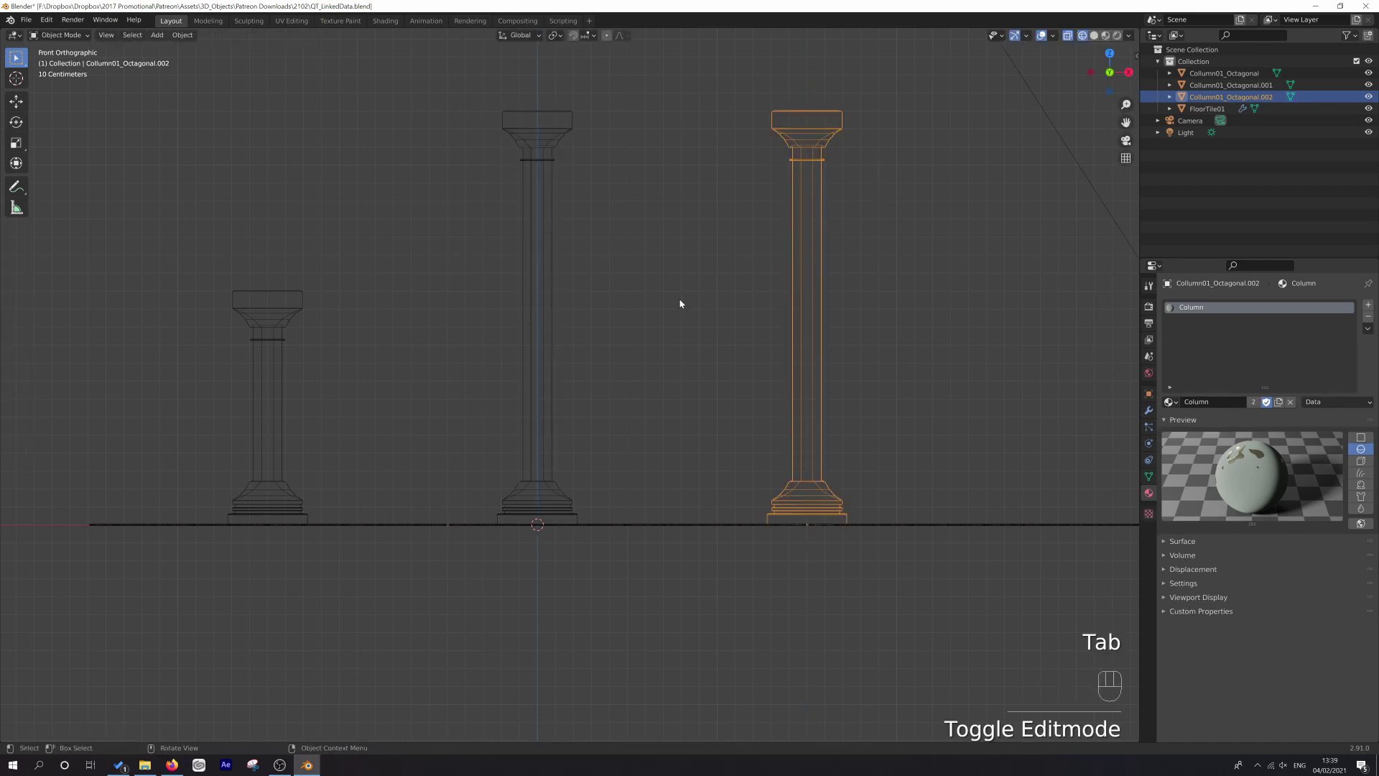
Step: Switch to solid shading and inspect the three columns on the tiled floor in perspective
scroll(677, 308, "down", 3)
middle_click_drag(699, 308, 706, 355)
key("z")
left_click(771, 357)
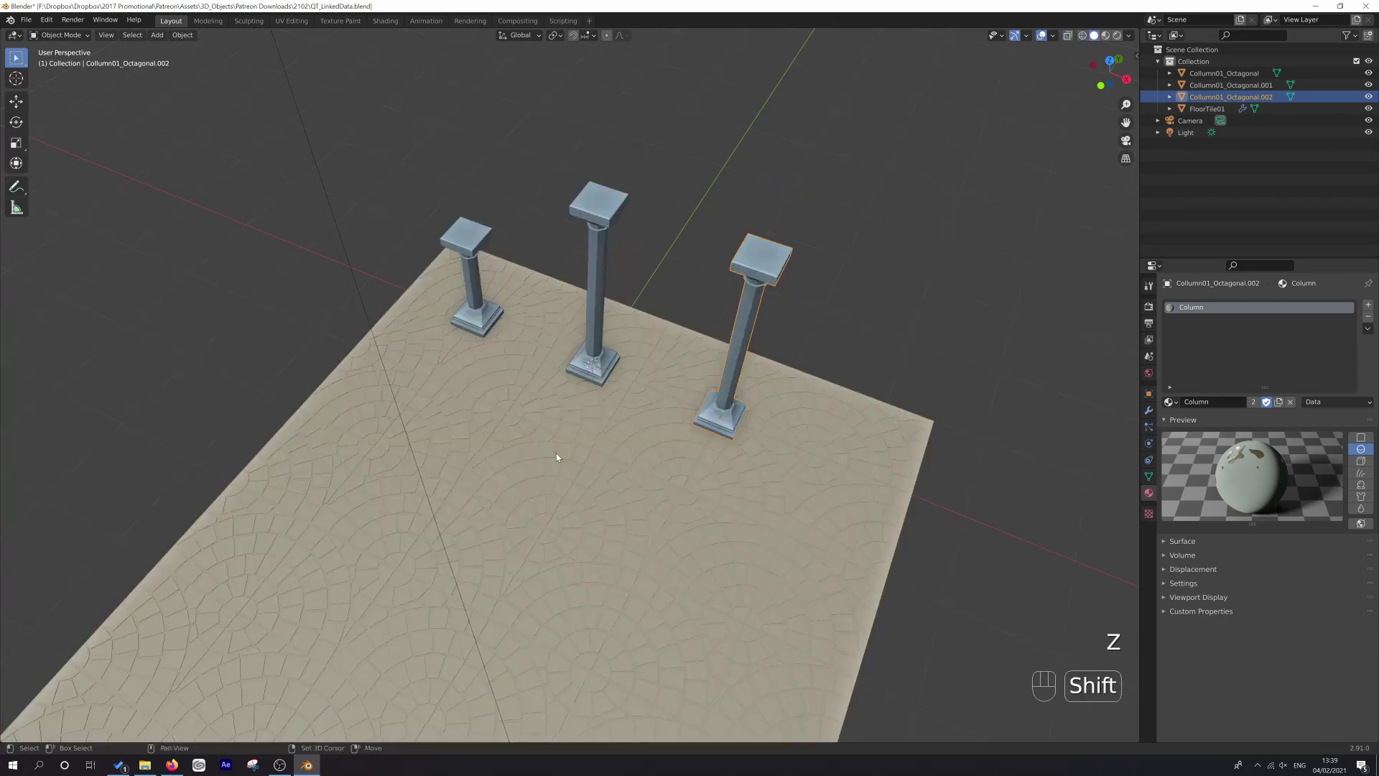
middle_click_drag(556, 454, 636, 230, "shift")
scroll(594, 318, "down", 2)
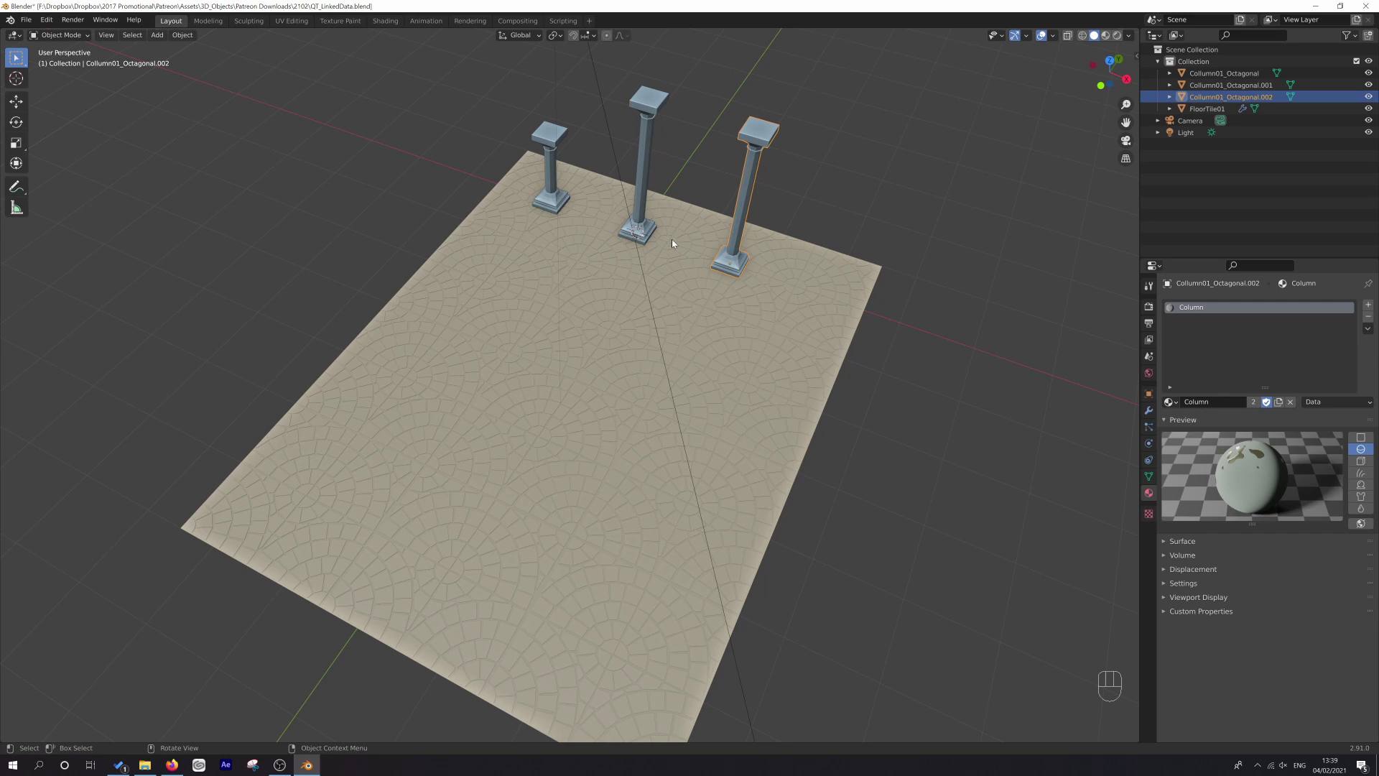
Step: Delete both column copies in a wireframe top view, keeping only the original column and the floor
key("KP_7")
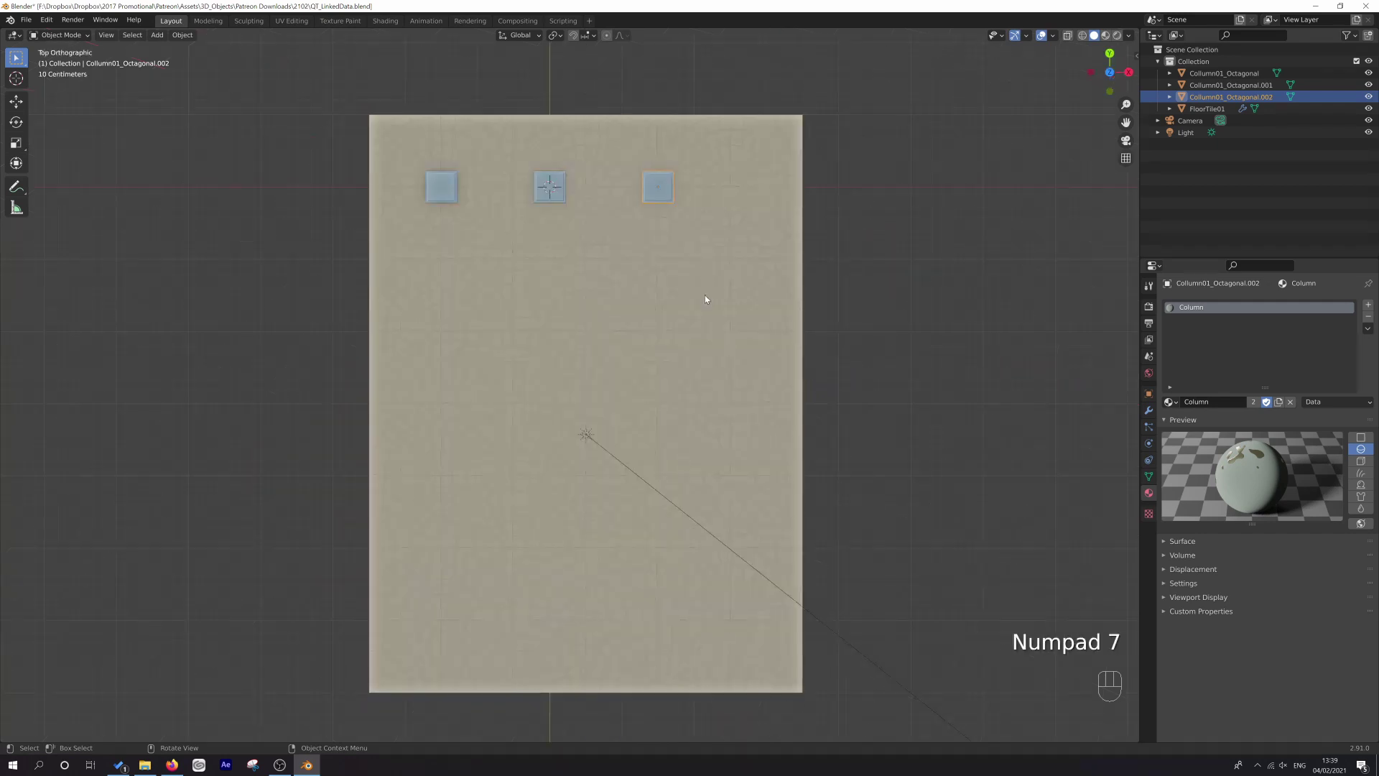
key("z")
left_click(578, 259)
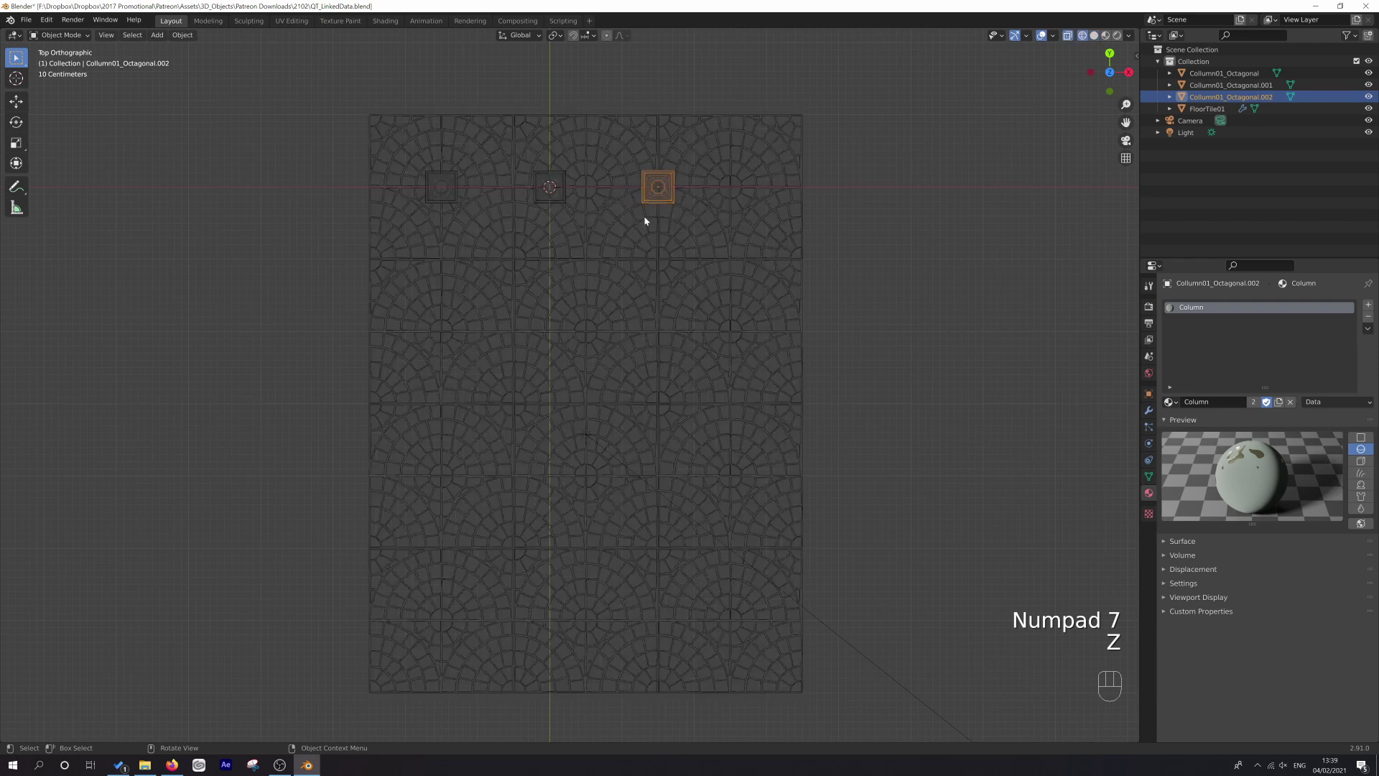
key("x")
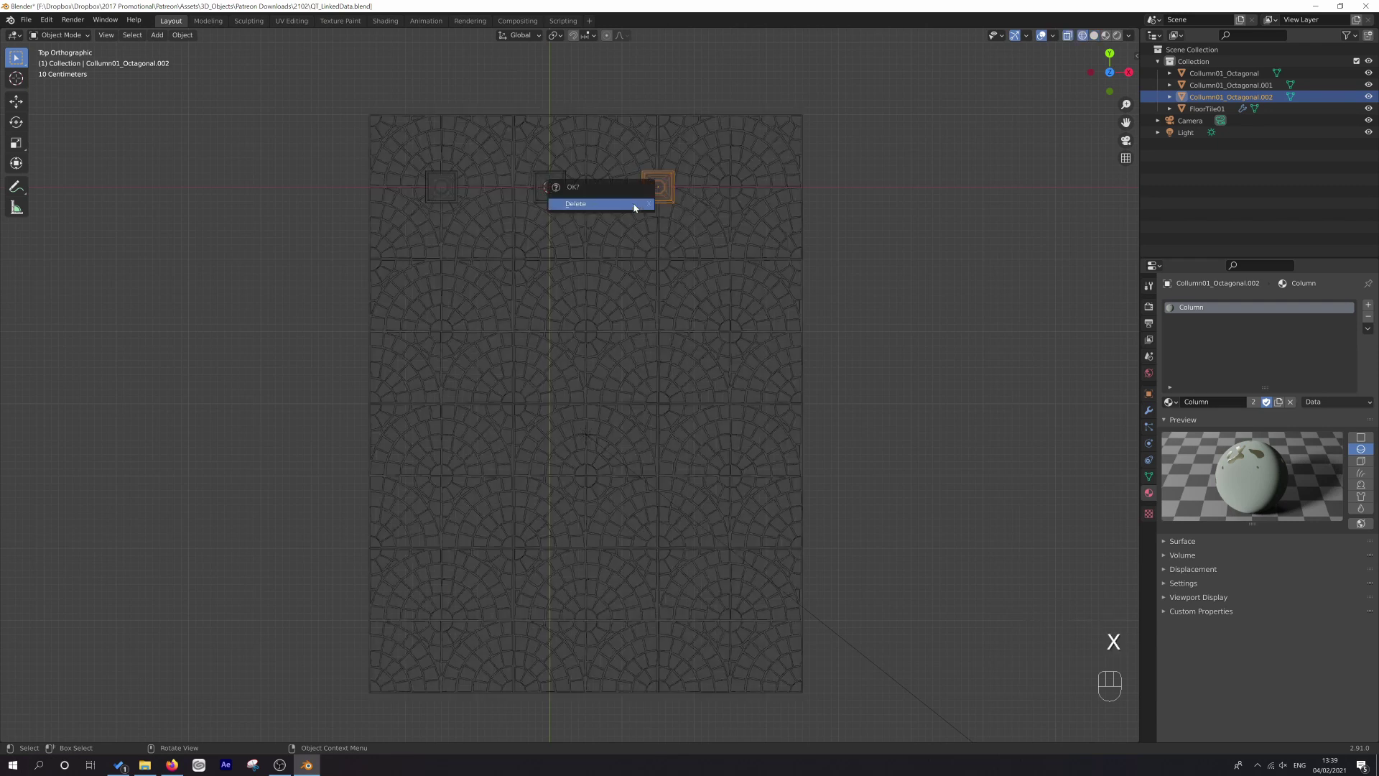
left_click(634, 204)
left_click(453, 204)
key("x")
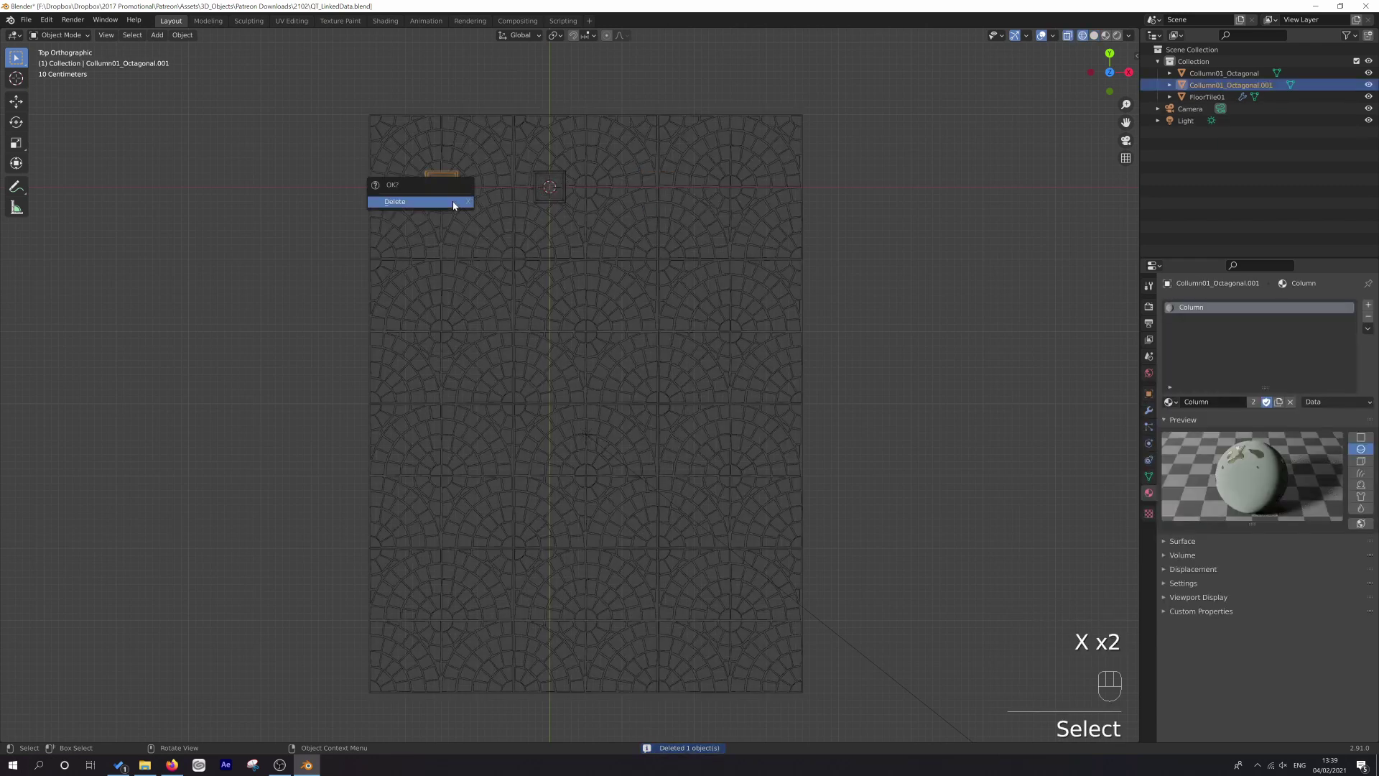
left_click(453, 202)
Step: Move the original column -1.5 m along X with grid snapping
left_click(535, 202)
key("g")
key("ctrl")
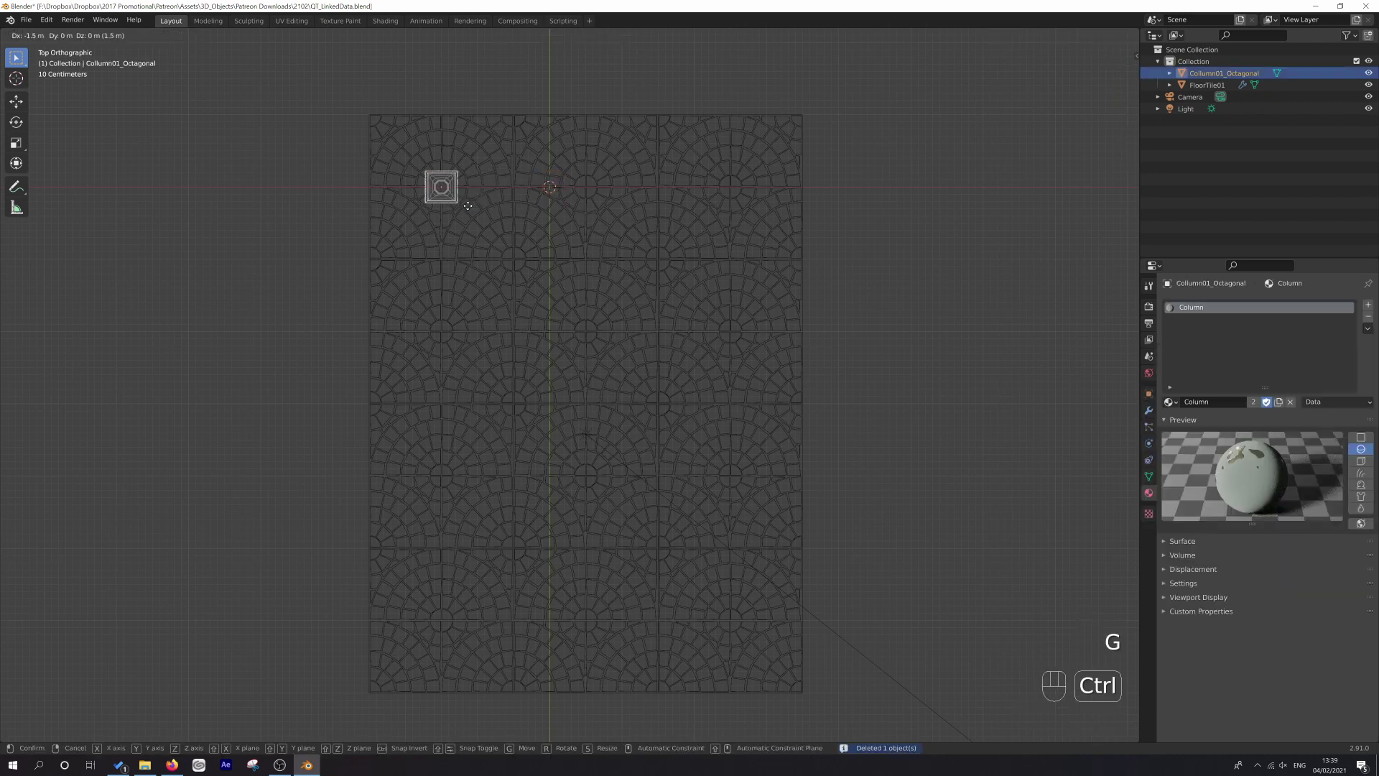
left_click(467, 205, "ctrl")
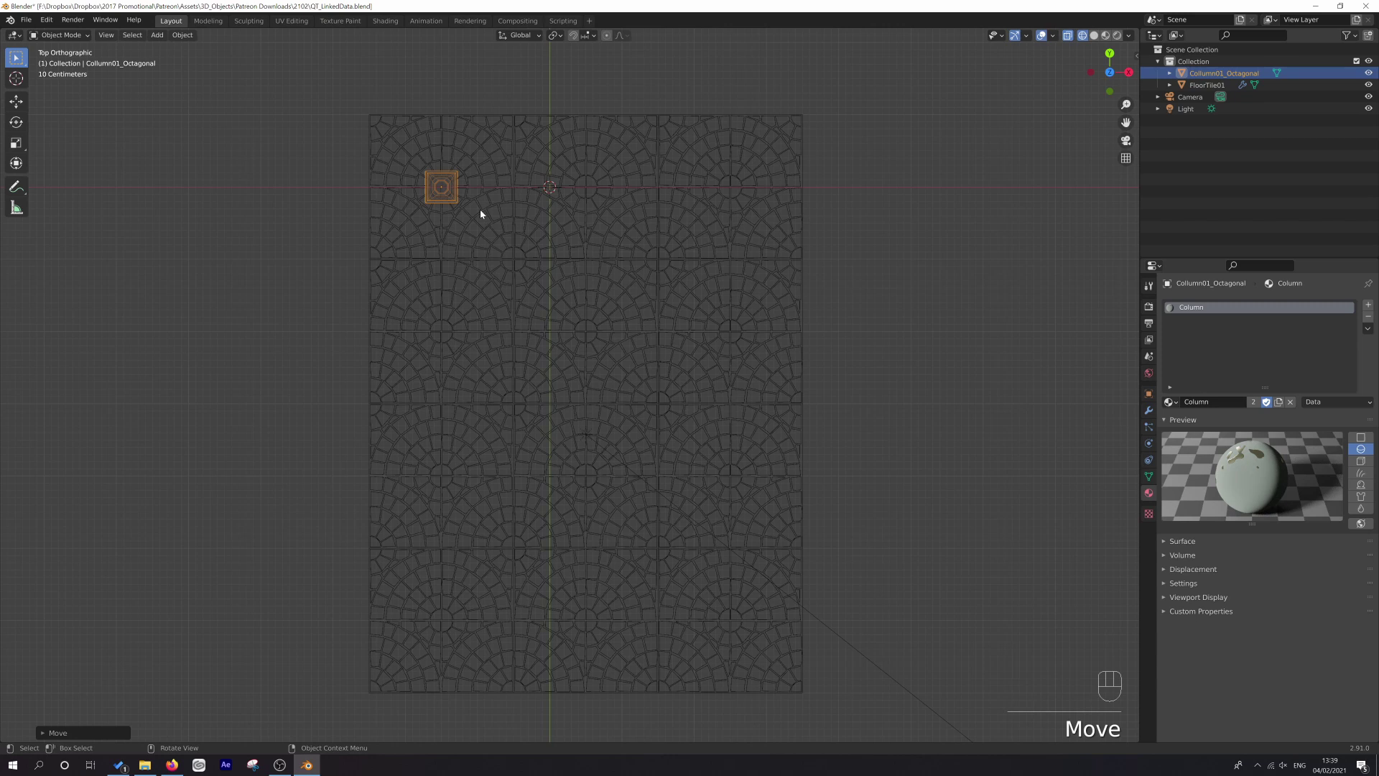
Step: Make two snapped linked duplicates: one across the floor along X, and another from that copy offset -2 m along Y
key("alt+d")
key("ctrl")
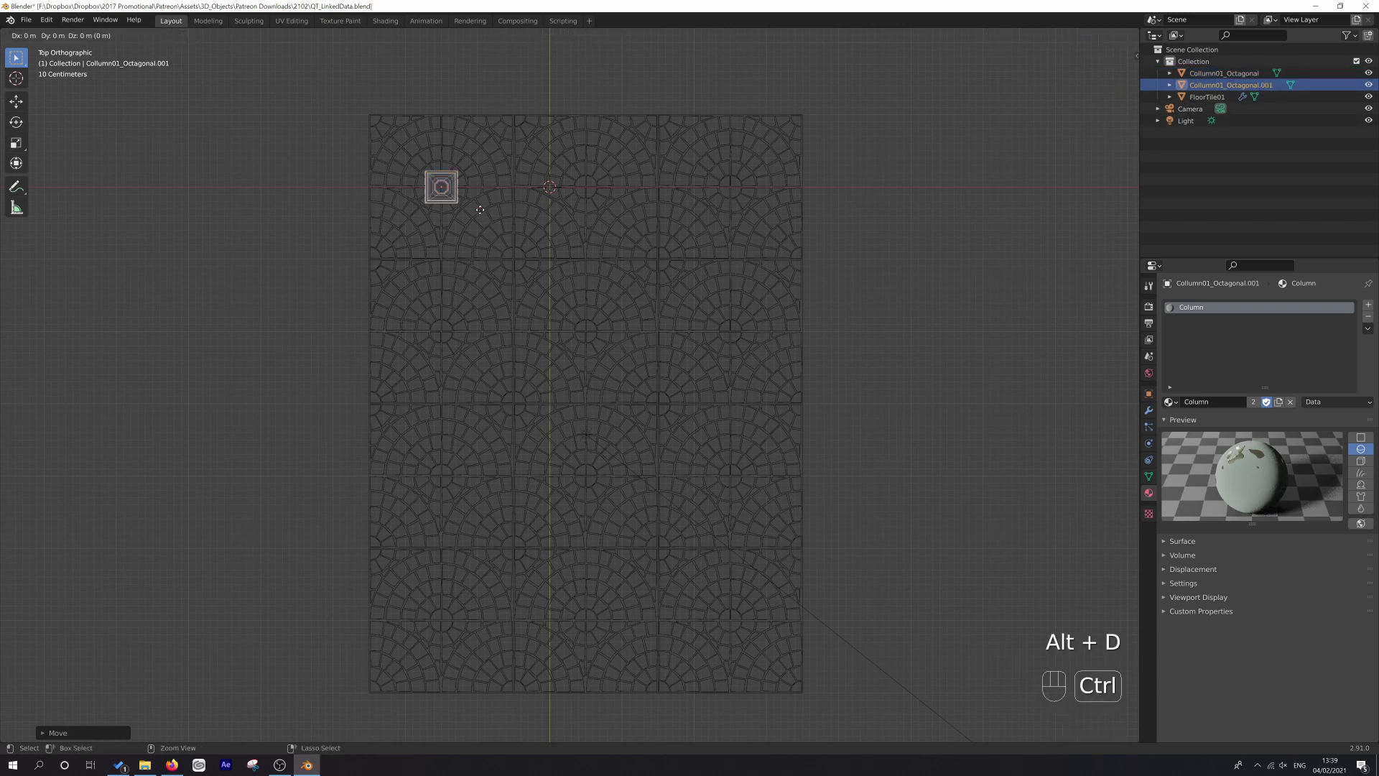
left_click(768, 211)
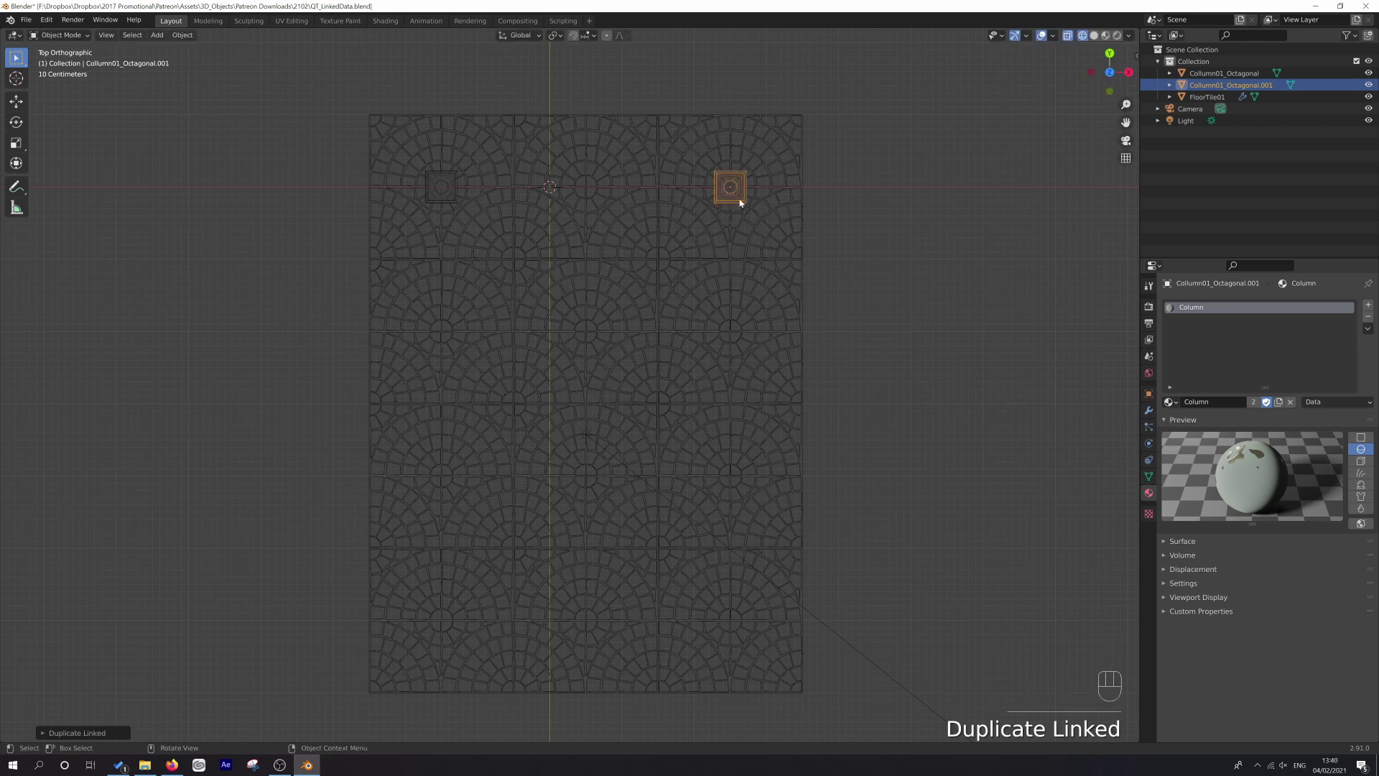
key("alt")
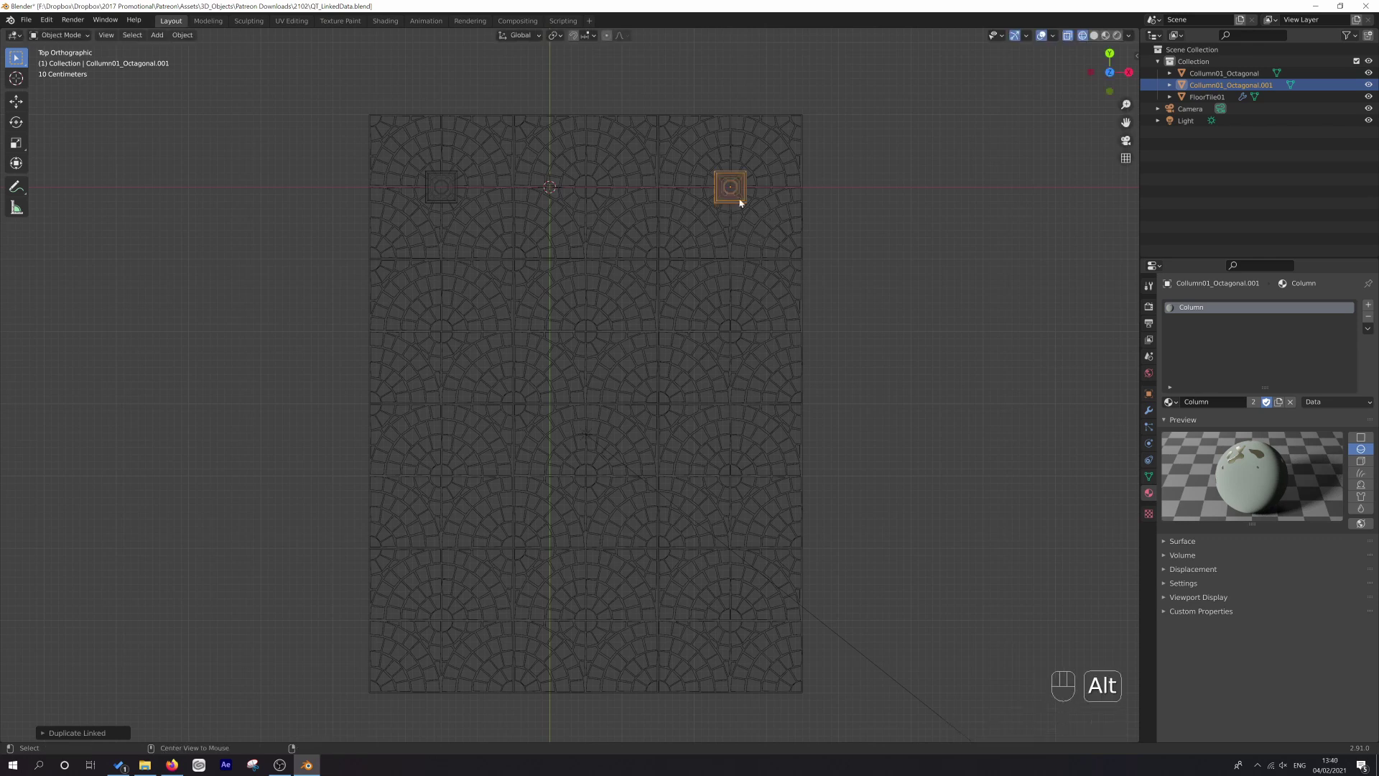
key("alt+d")
key("ctrl")
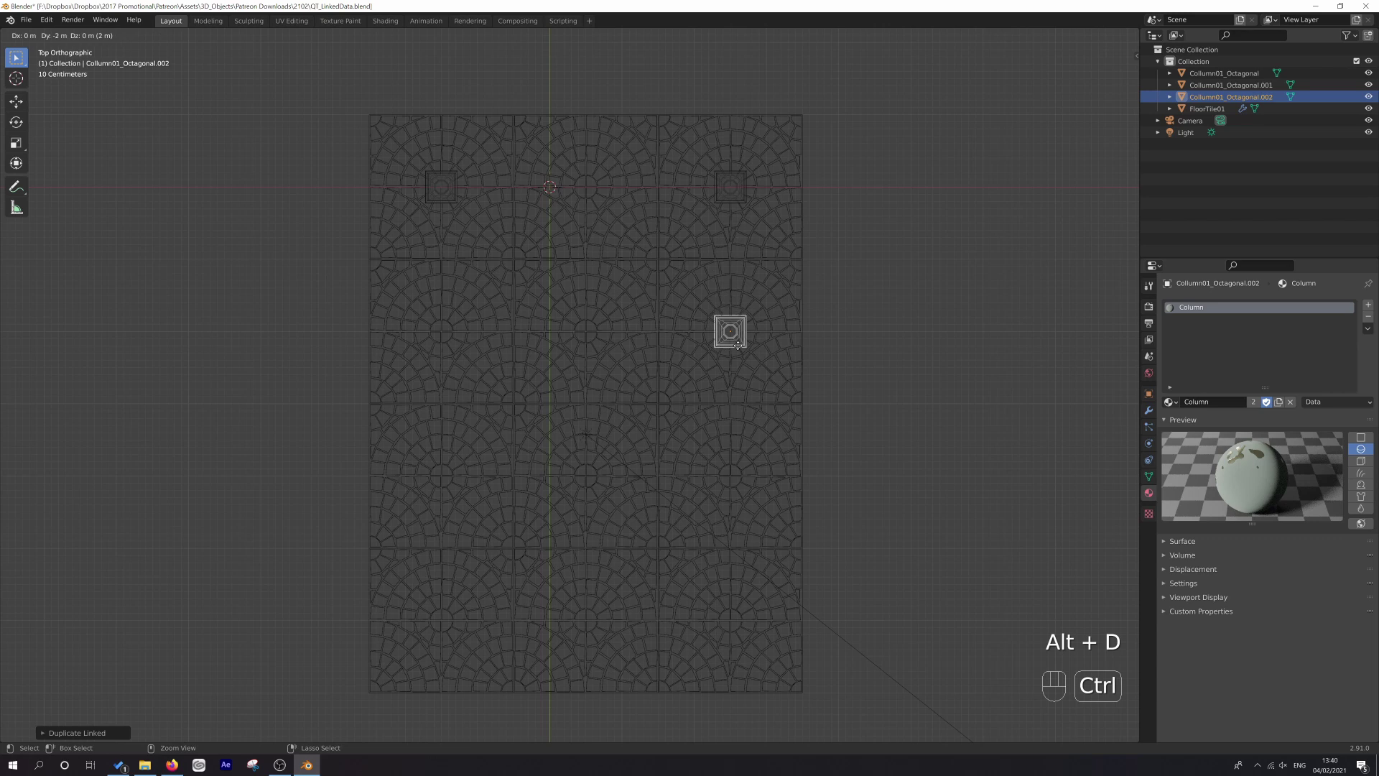
left_click(738, 340)
Step: Rotate the second linked duplicate about 20° in the top view and reposition it on the floor with snapping
key("r")
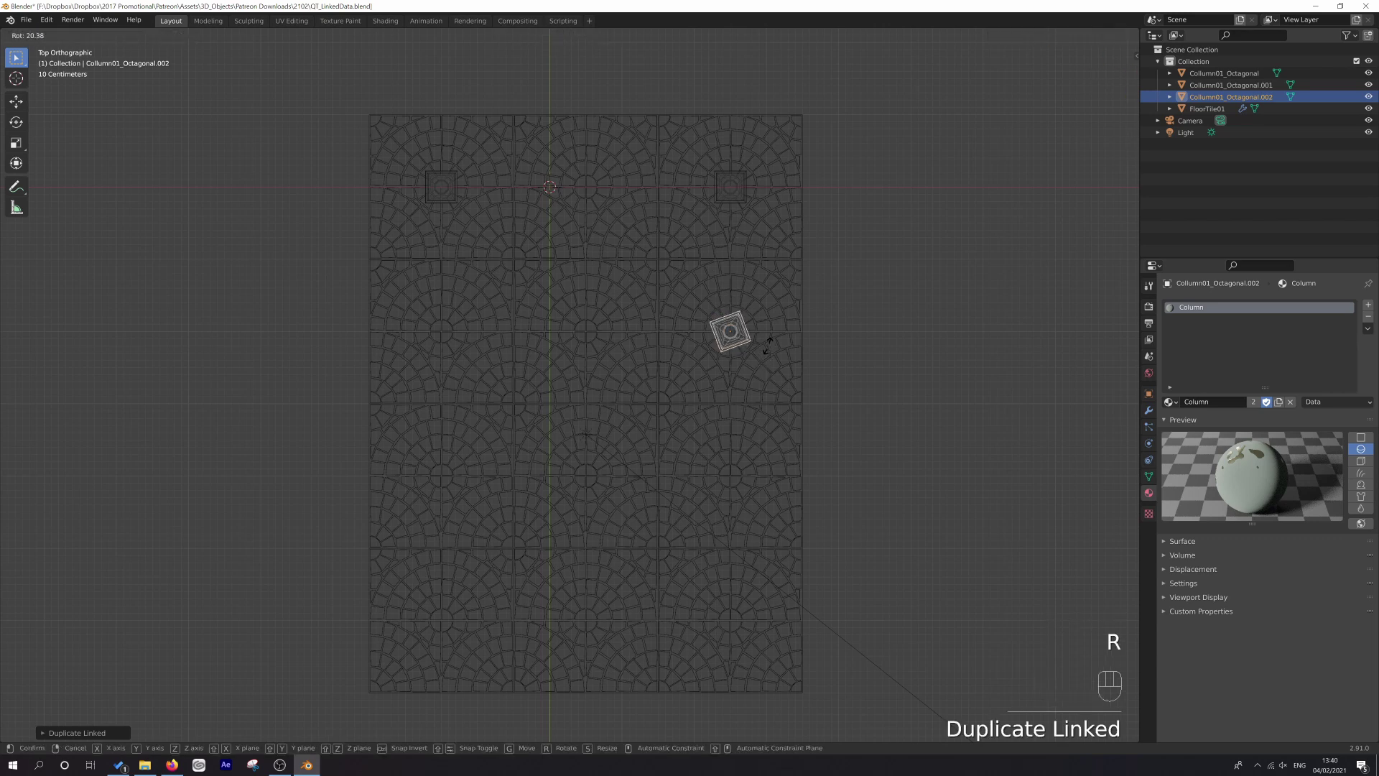
left_click(767, 344)
key("g")
key("ctrl")
left_click(741, 347)
Step: Switch to solid shading and frame all three linked columns in a perspective view
mouse_move(740, 306)
middle_mouse_down()
mouse_move(743, 248)
mouse_move(774, 224)
middle_mouse_up()
key("z")
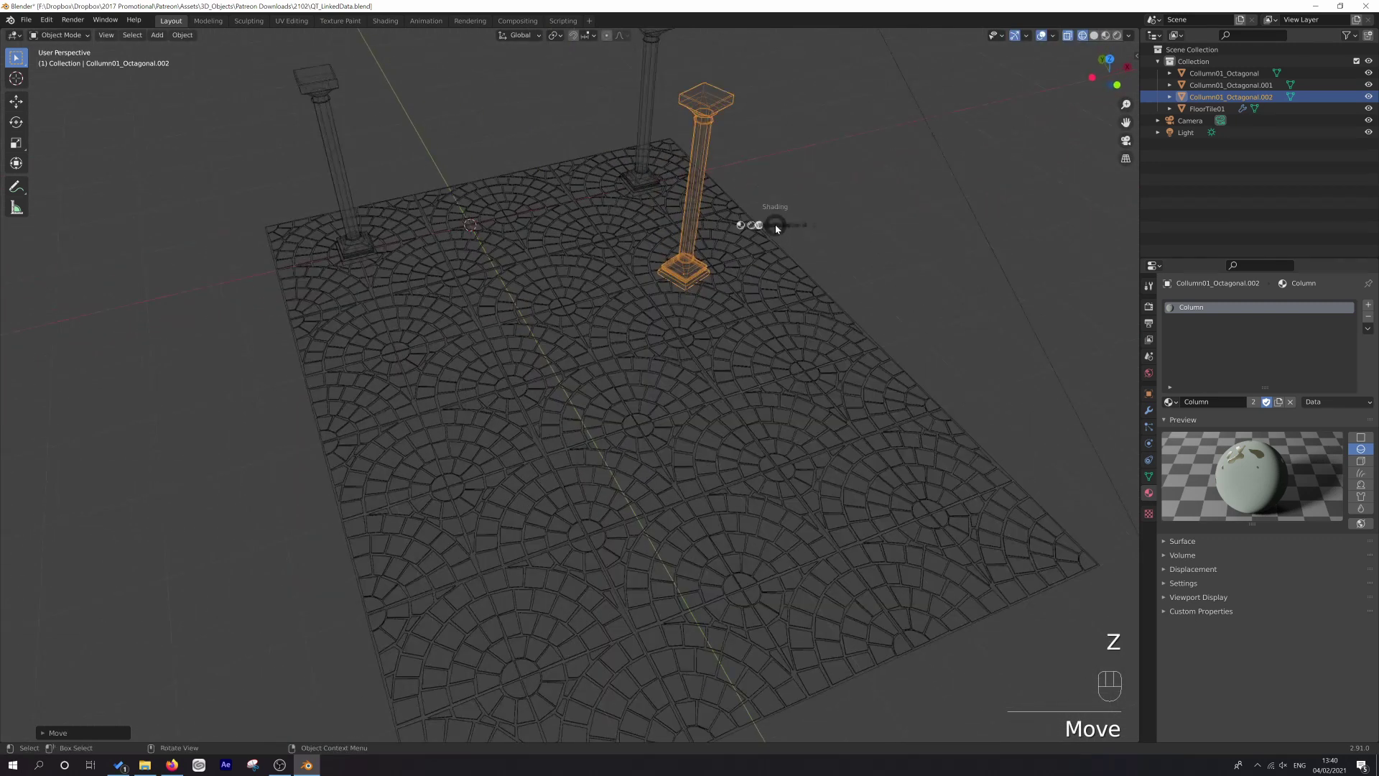
left_click(854, 228)
middle_click_drag(645, 220, 658, 307, "shift")
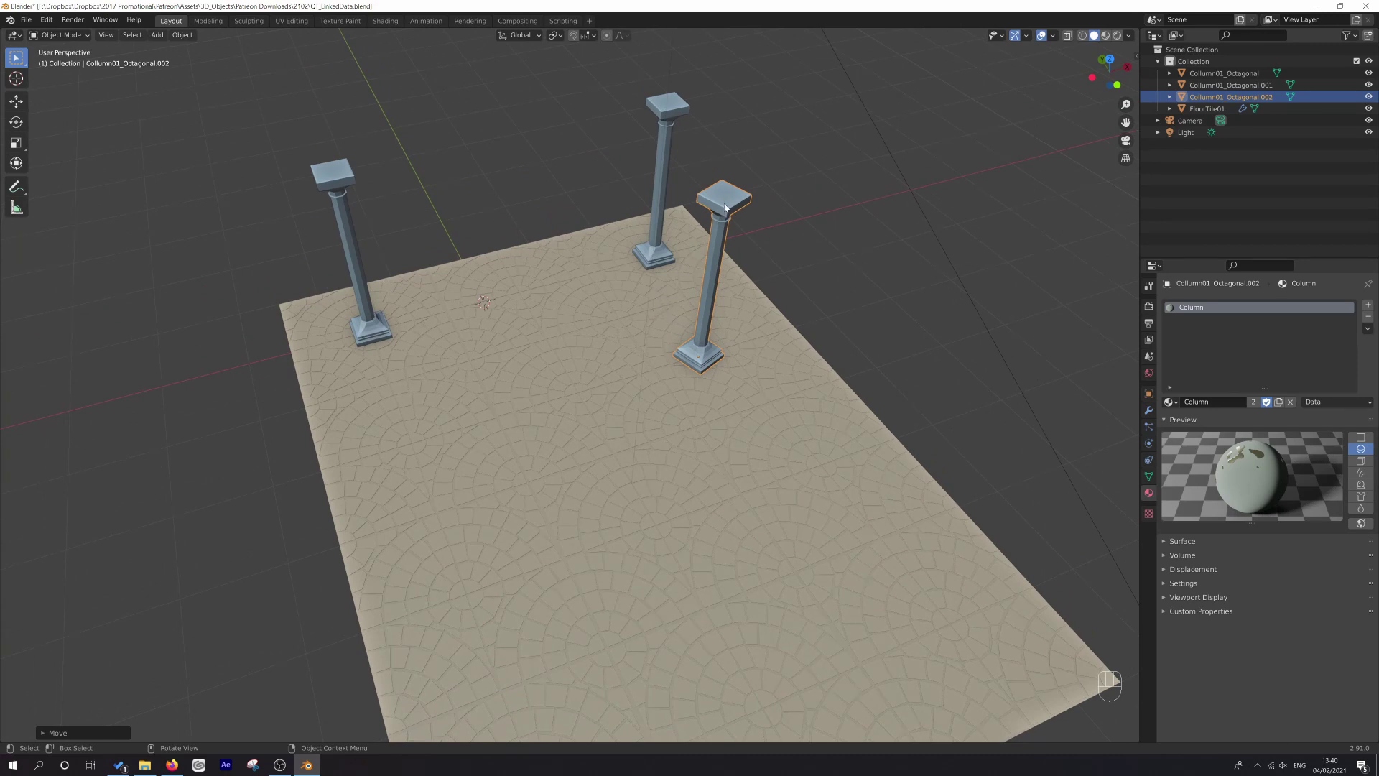
Step: Preview lowering the capital of the rotated linked column along global Z in Edit Mode, and cancel the move
key("Tab")
key("g")
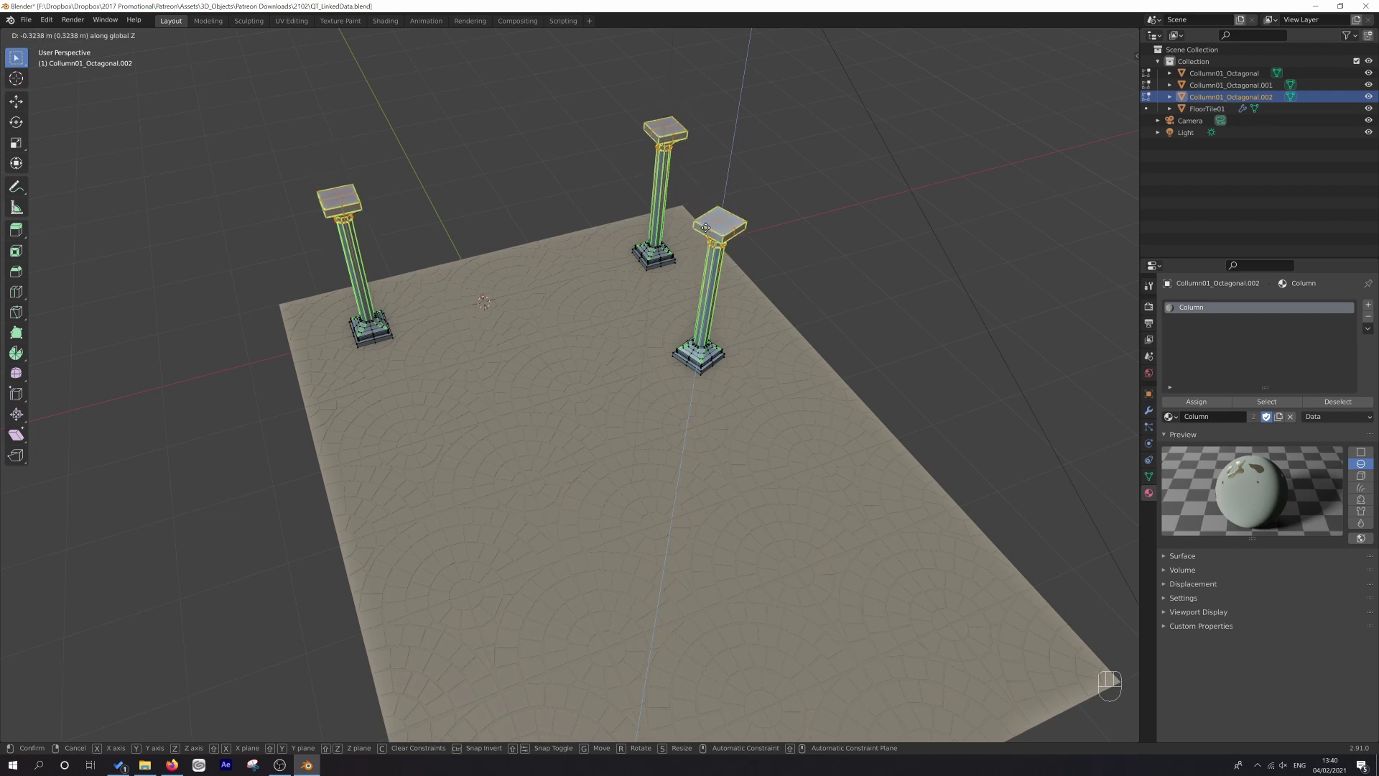
right_click(702, 244)
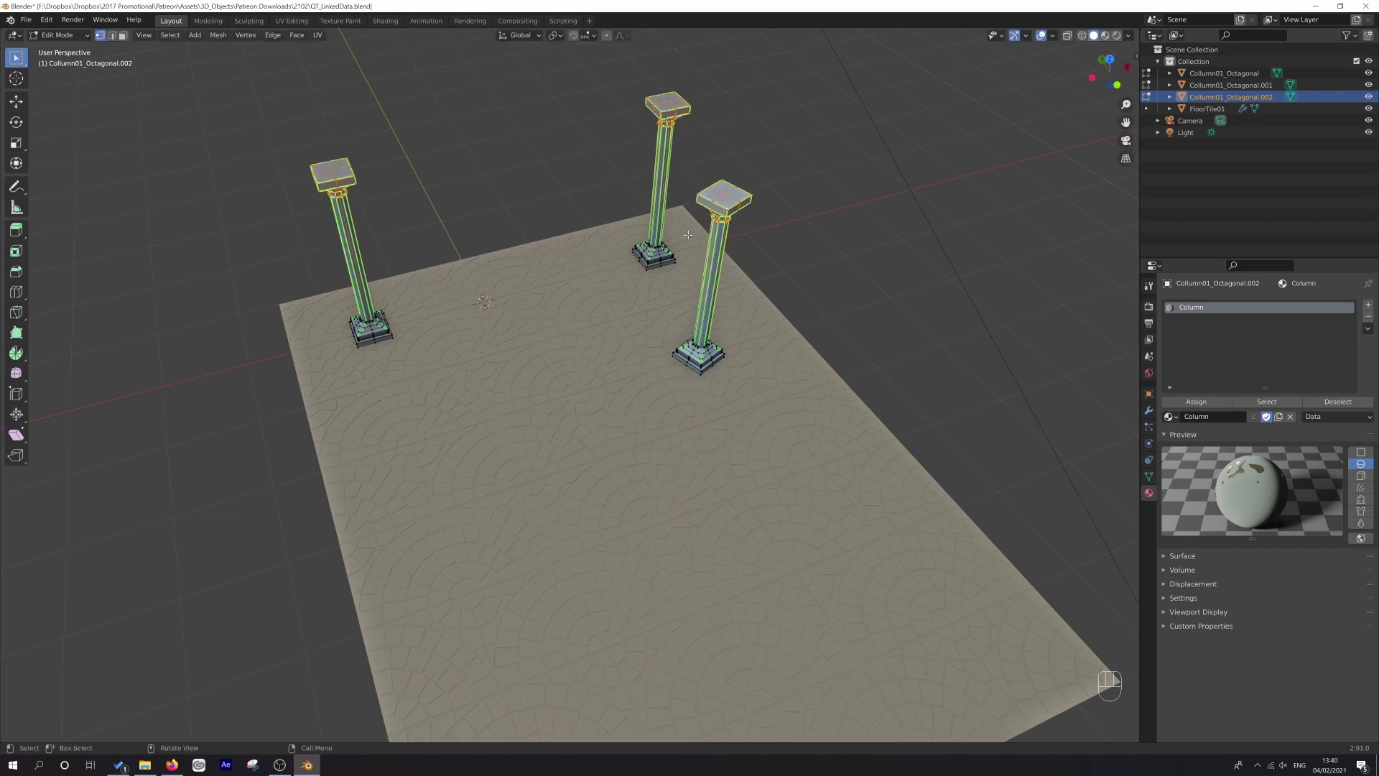
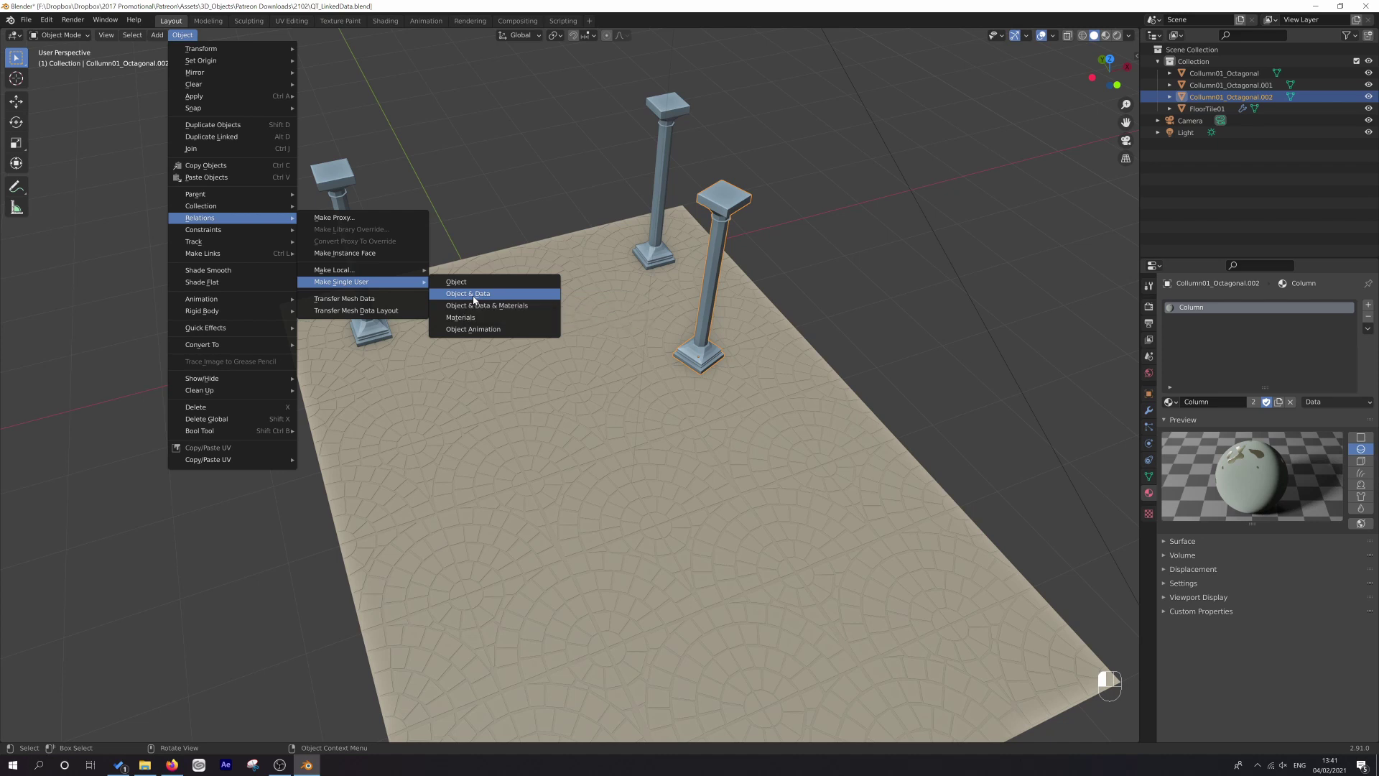
Step: Make the rotated column single-user for object and data, and lower its capital along global Z in Edit Mode
left_click(722, 206)
key("Tab")
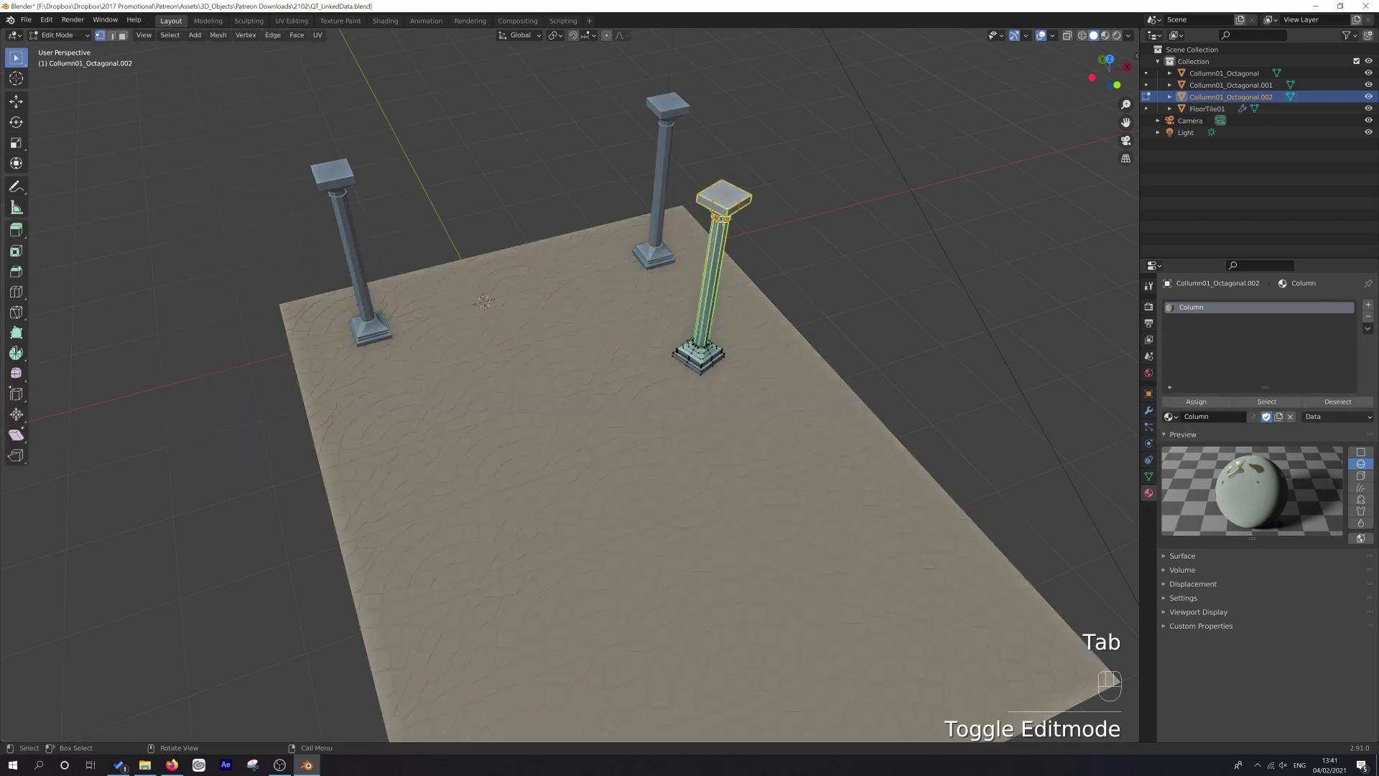
key("g")
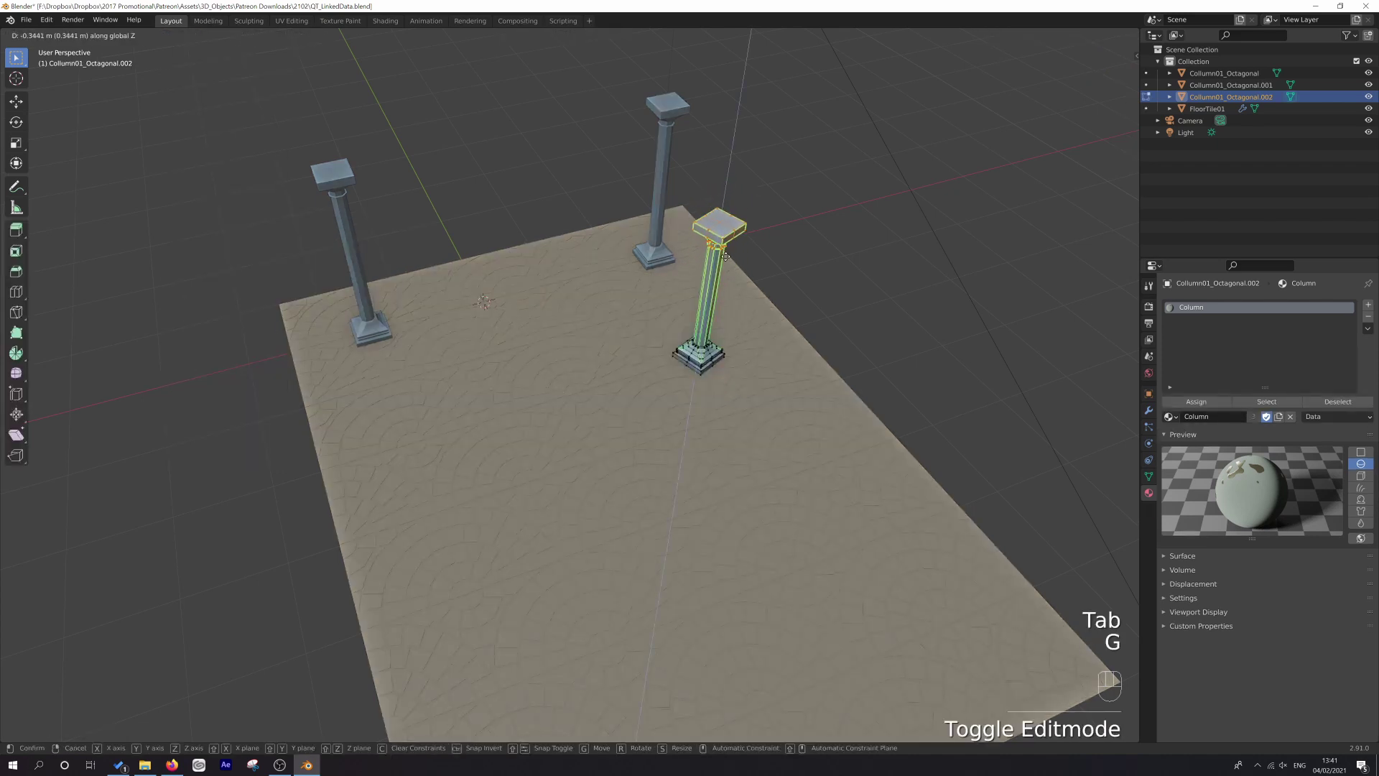
left_click(726, 250)
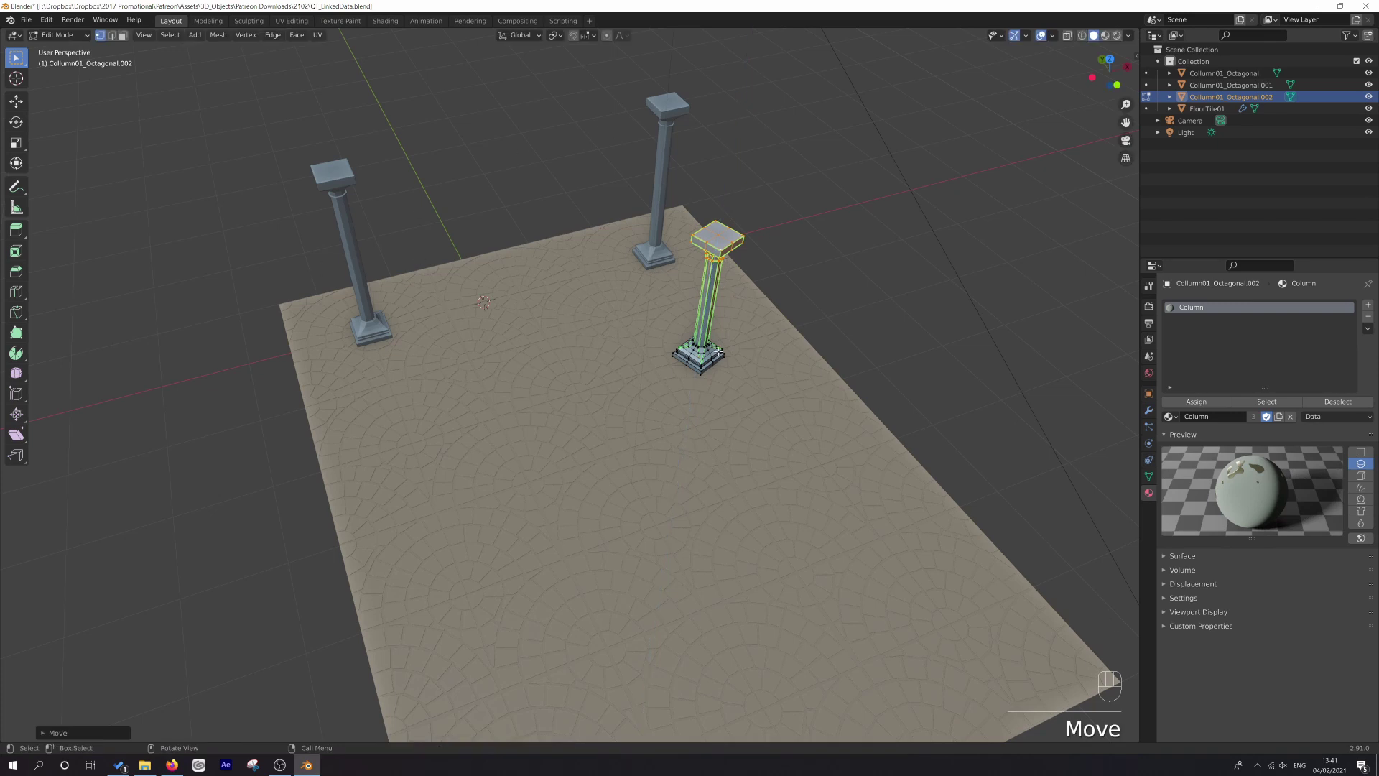
Step: Undo the mesh edits and the single-user change on the rotated column, back to its linked state in Object Mode
key("ctrl+x")
key("ctrl+z")
key("ctrl+z")
key("ctrl+z")
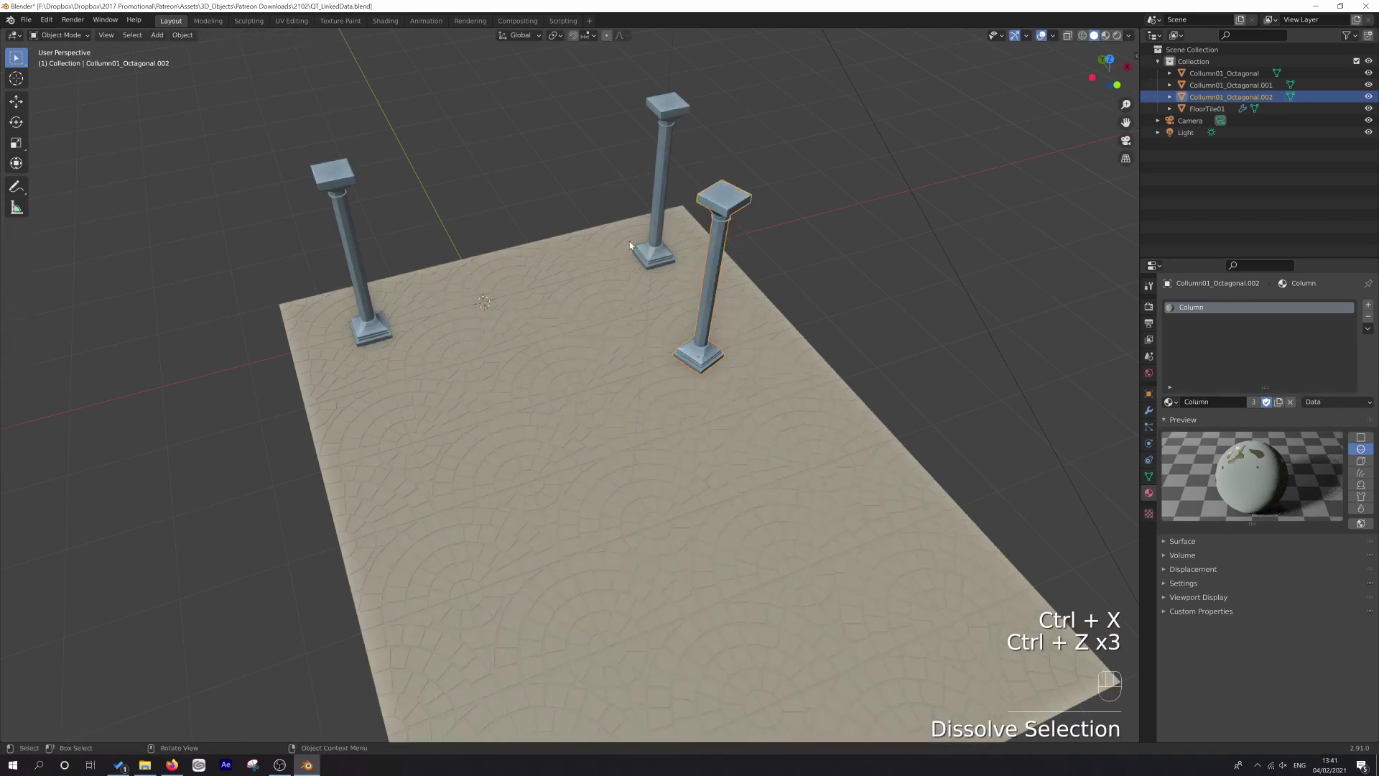
key("ctrl+z")
Step: Make the rotated column single-user for object, data and materials, and assign it the Column2 material
left_click(182, 34)
mouse_move(230, 218)
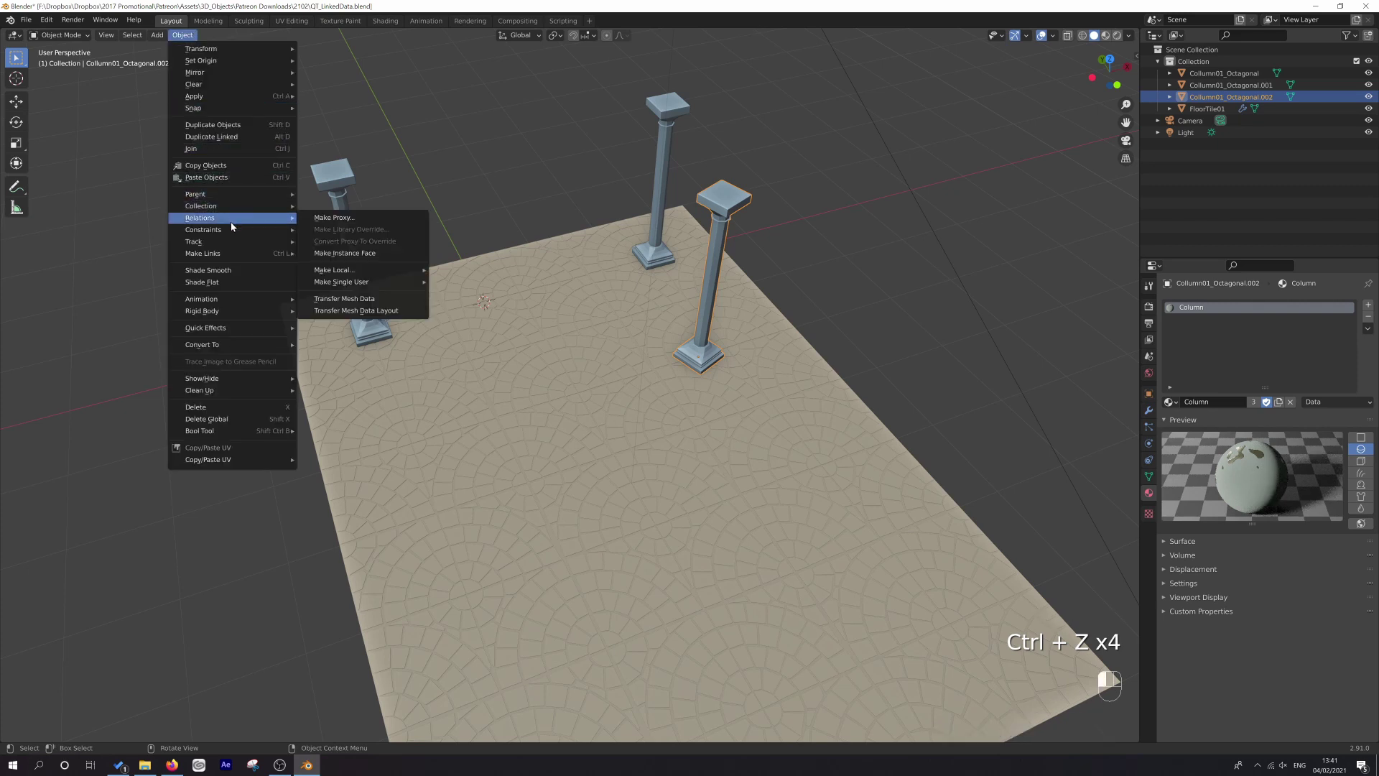
mouse_move(364, 283)
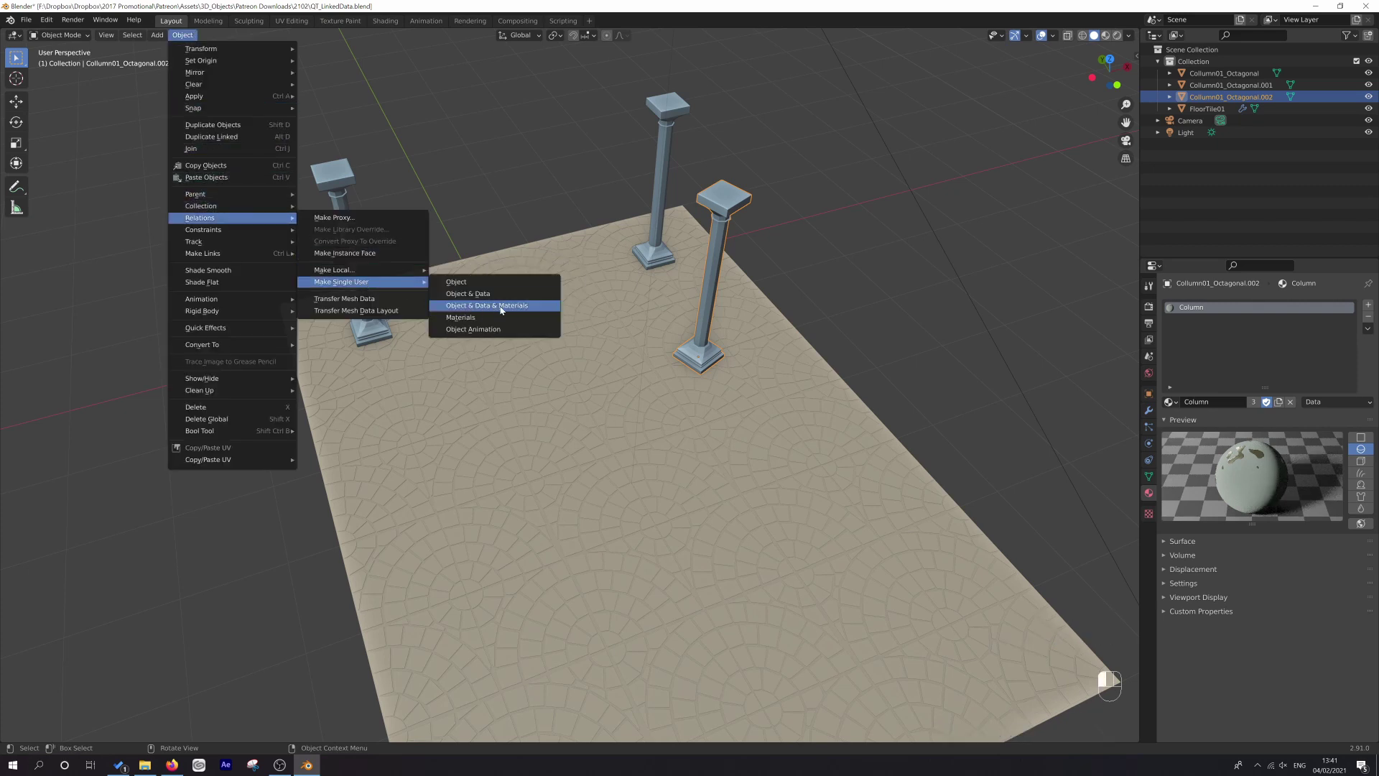
left_click(506, 308)
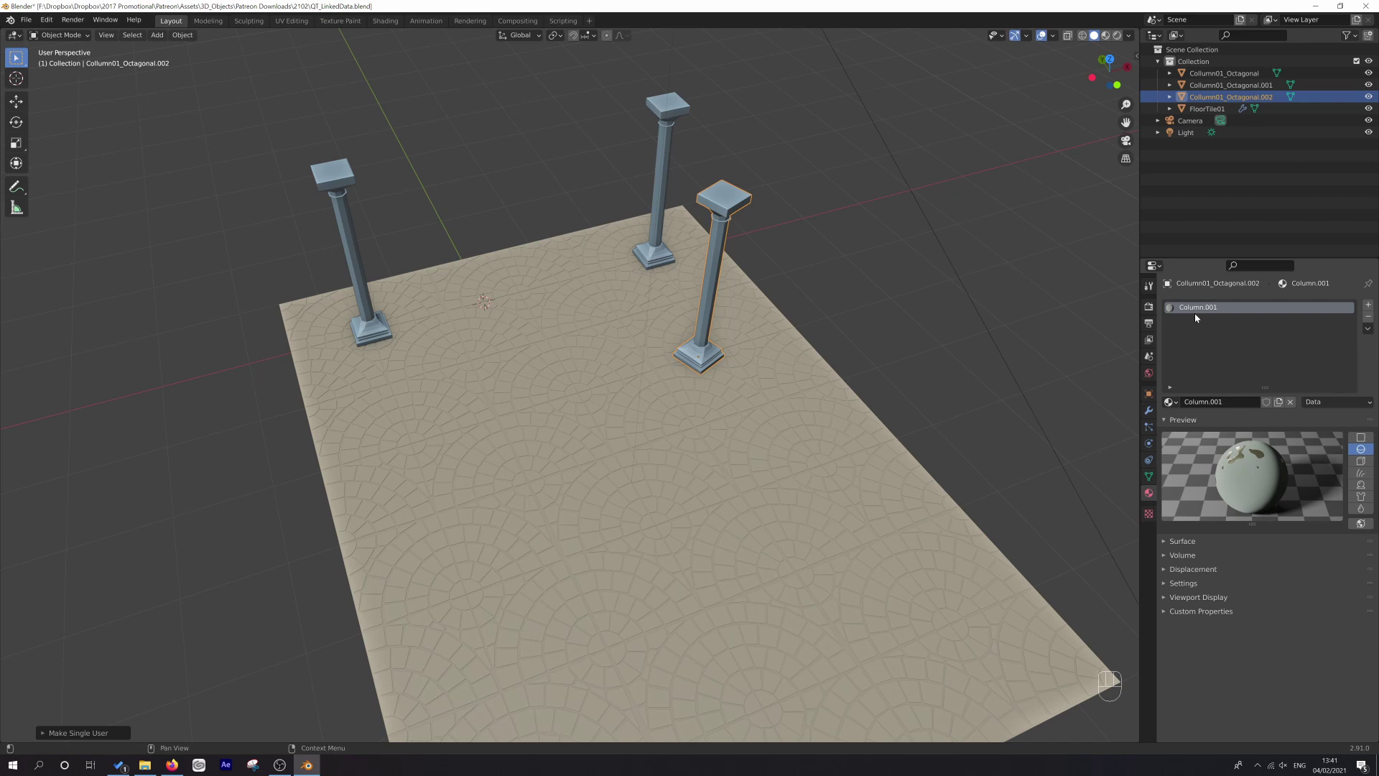
left_click(1170, 402)
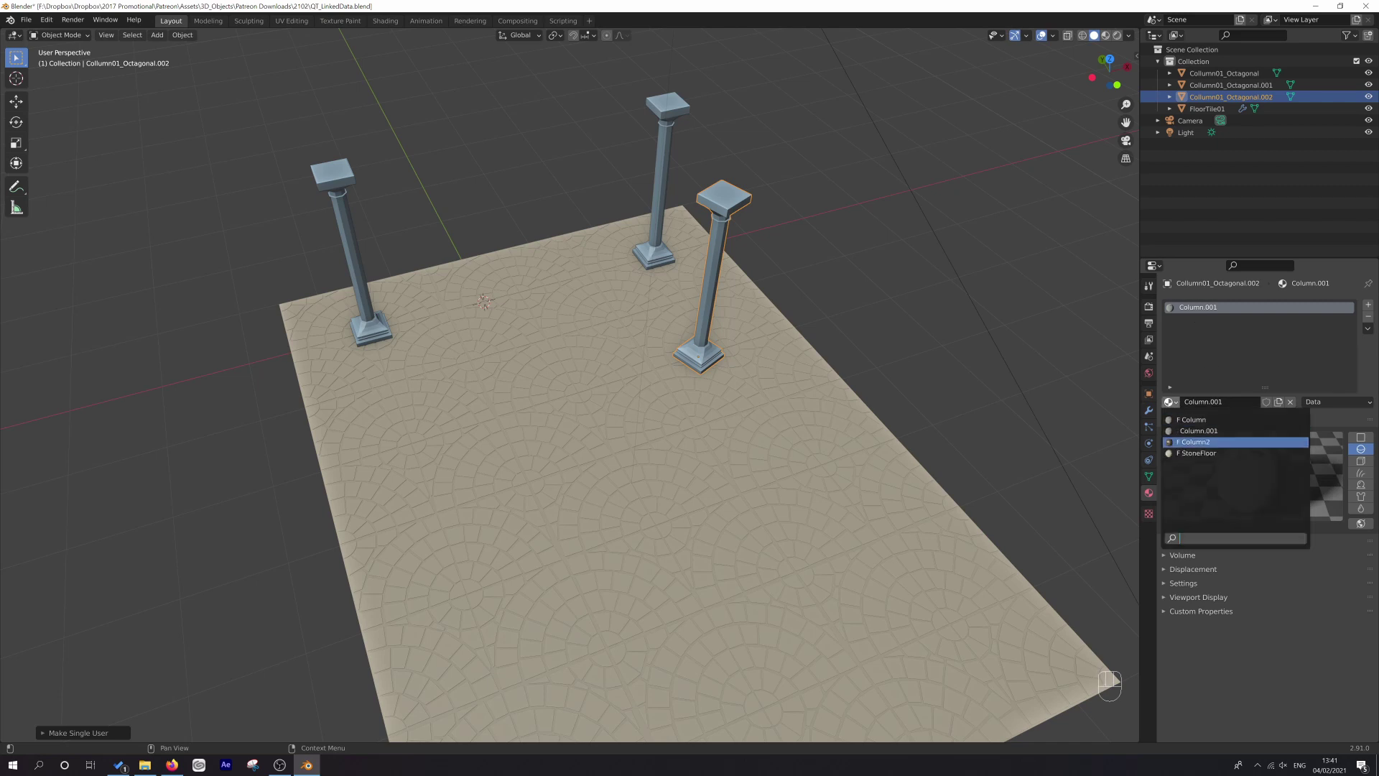
left_click(1195, 441)
Step: Set the viewport display color of the Column2 material to a tan brown, keeping the rotated column selected
left_click(1189, 583)
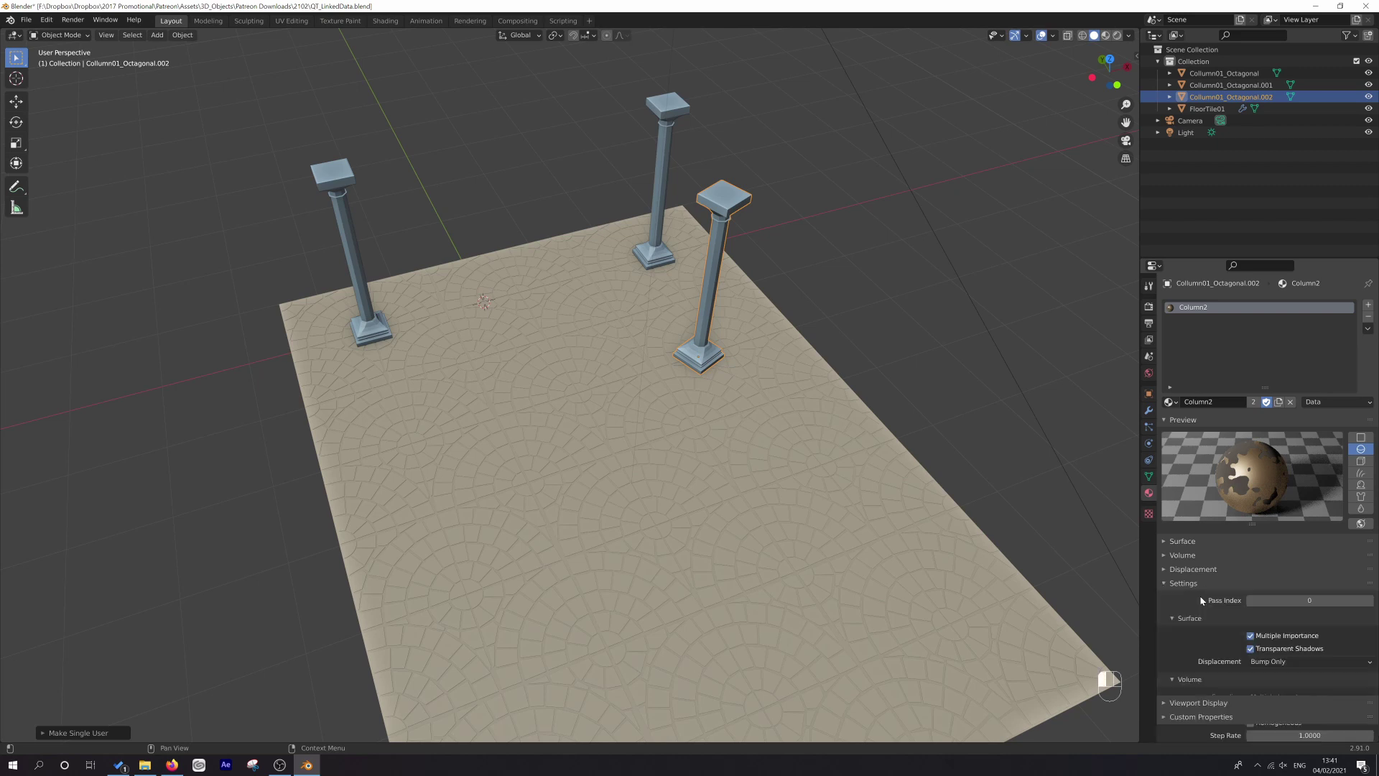
scroll(1212, 584, "down", 1)
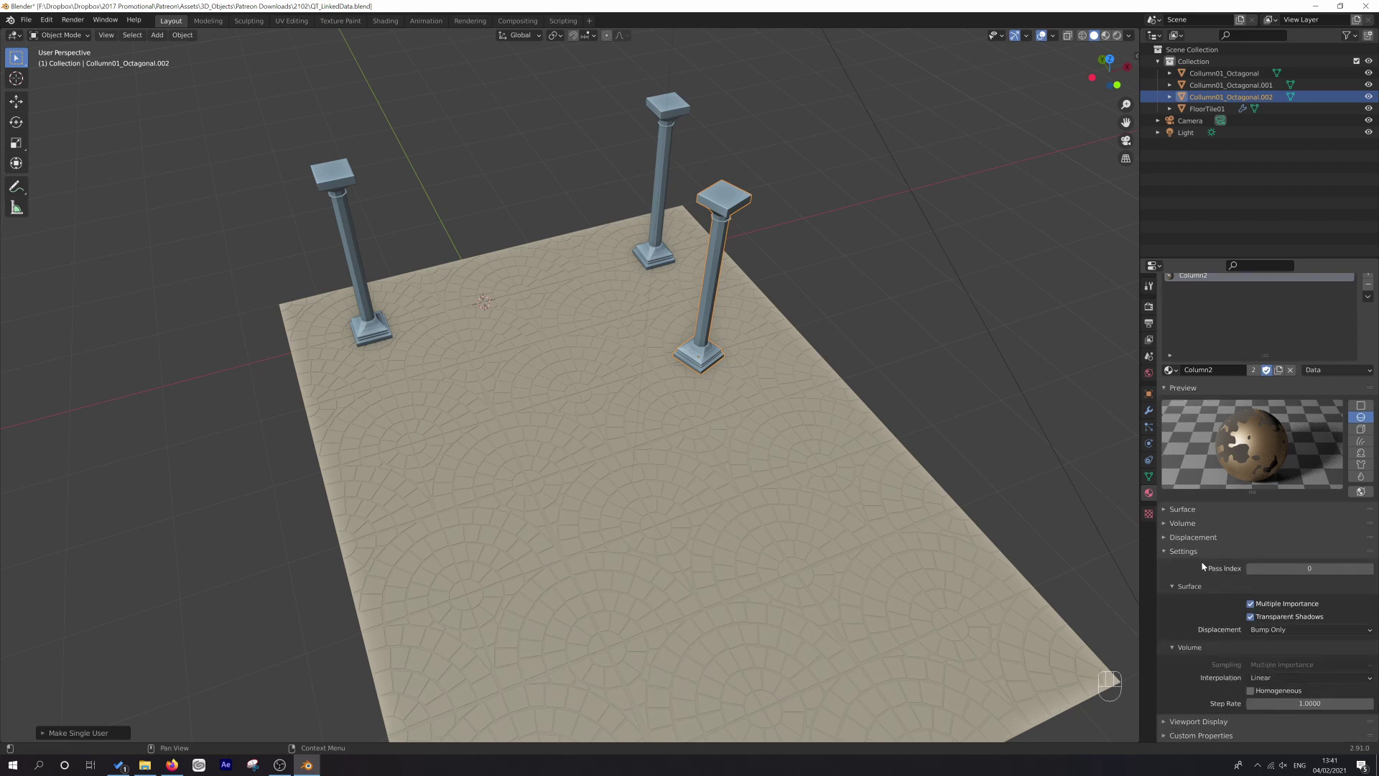
left_click(1165, 537)
scroll(1215, 619, "down", 5)
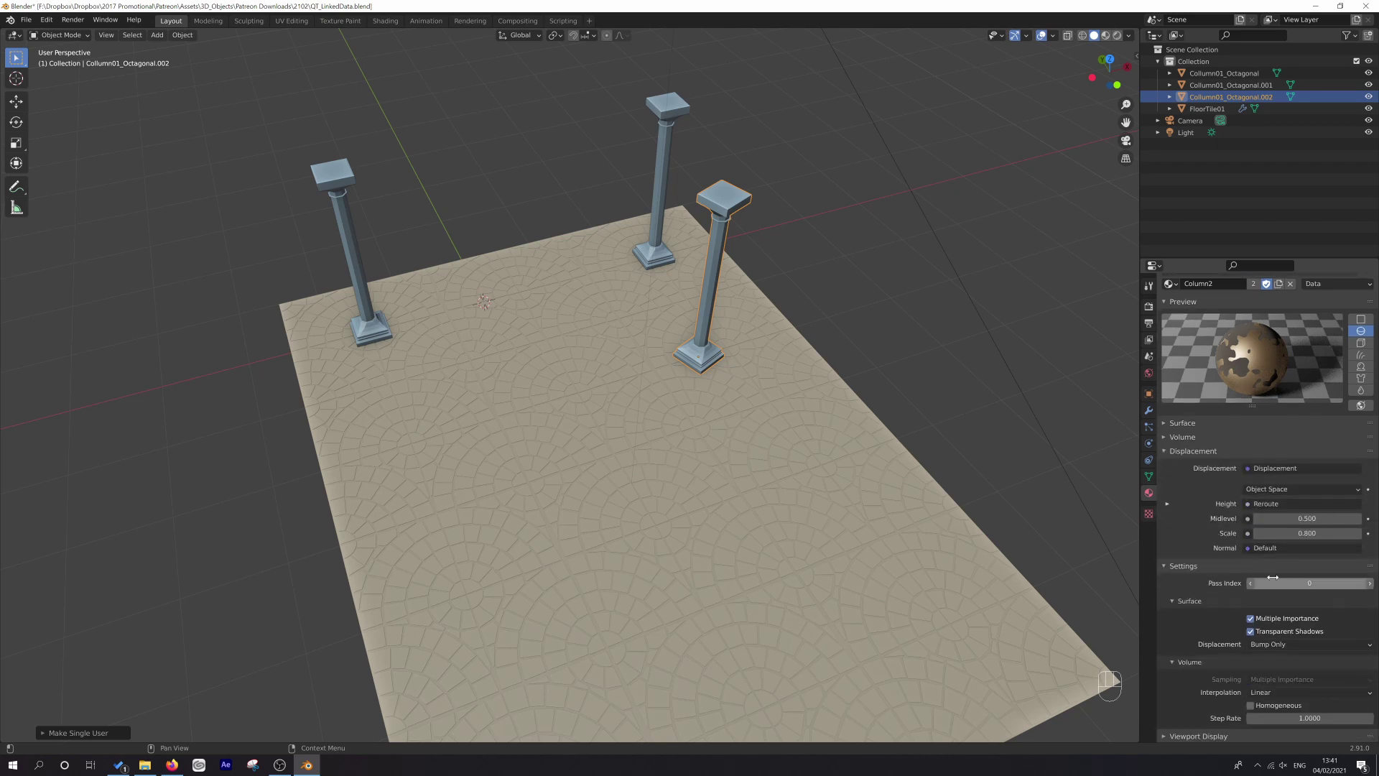
left_click(1299, 553)
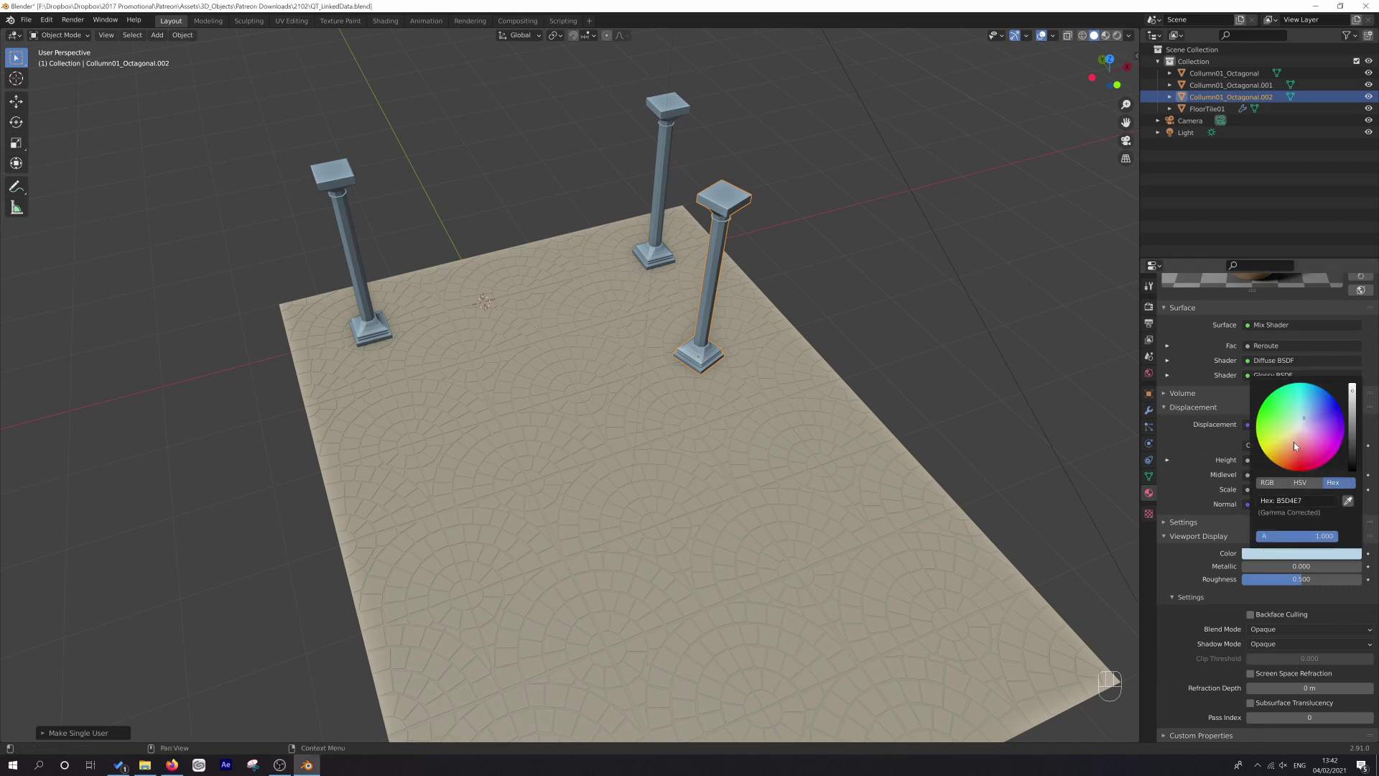
left_click_drag(1299, 431, 1290, 441)
left_click_drag(1355, 410, 1355, 421)
left_click(822, 266)
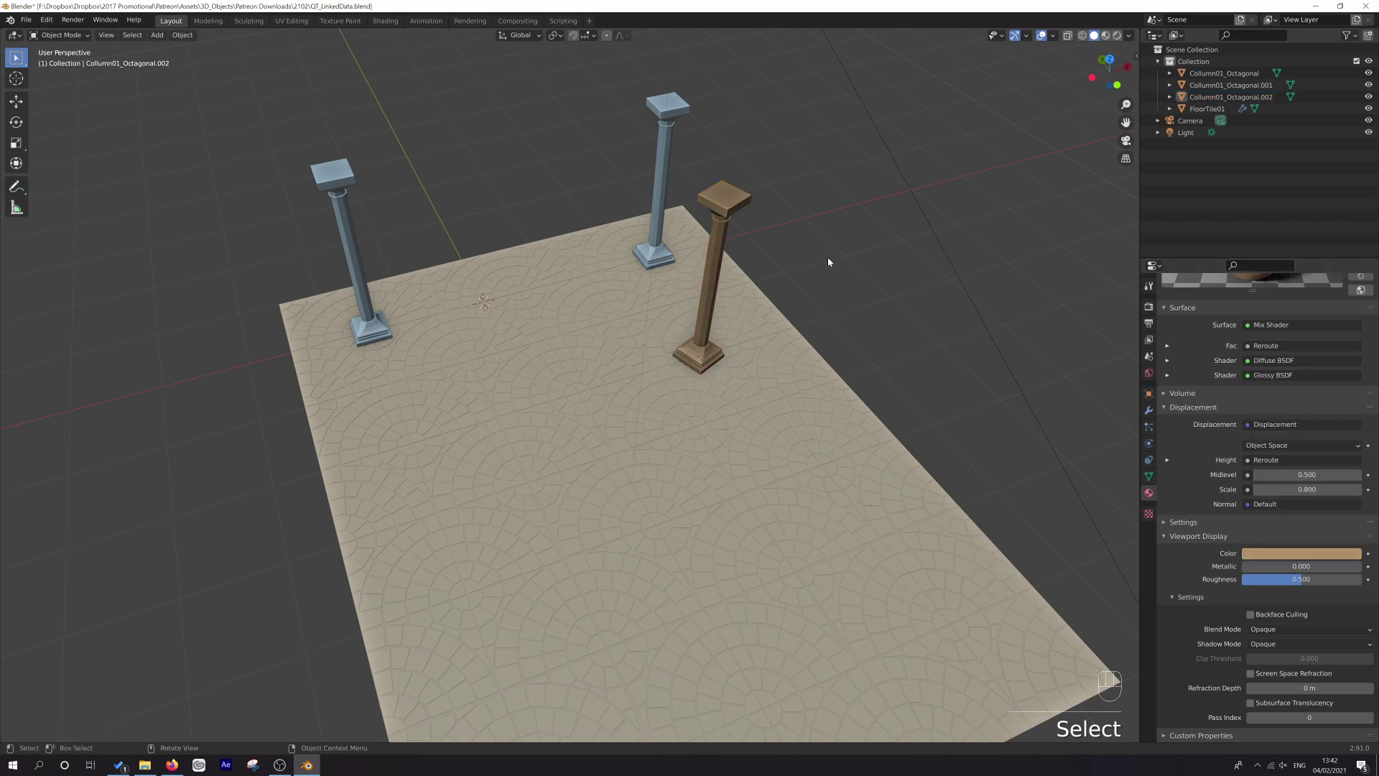
key("ctrl+z")
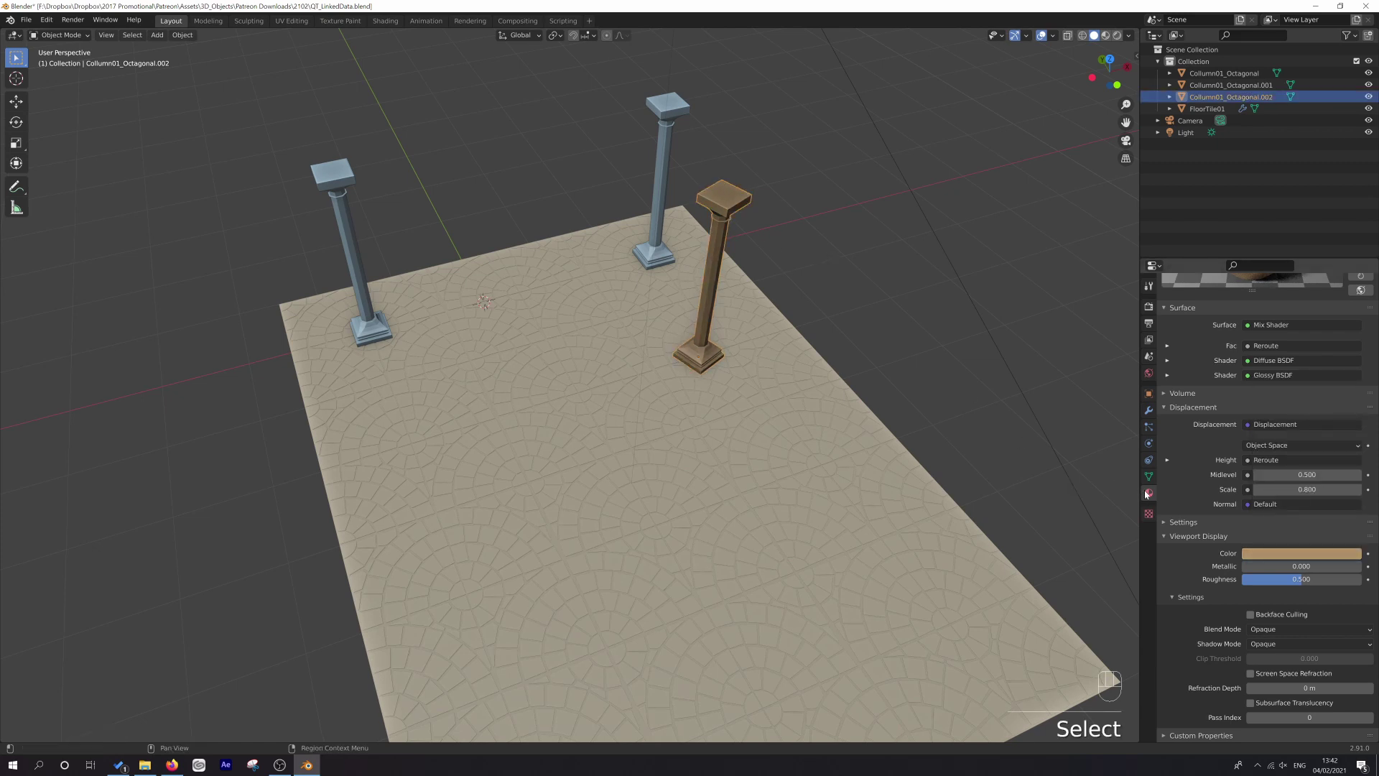
Step: Purge all orphaned data-blocks from the file, checking the available materials before and after the clean-up
scroll(1181, 392, "up", 8)
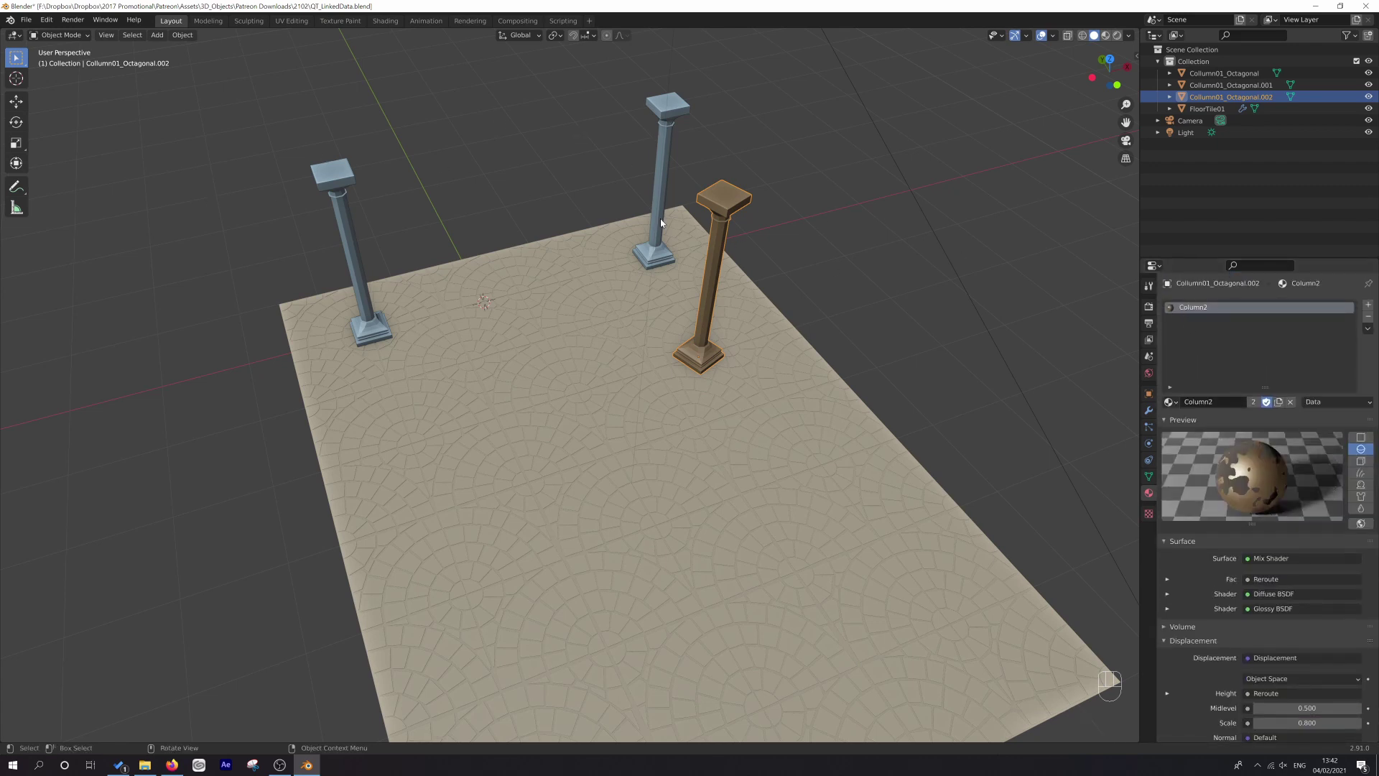
left_click(1171, 401)
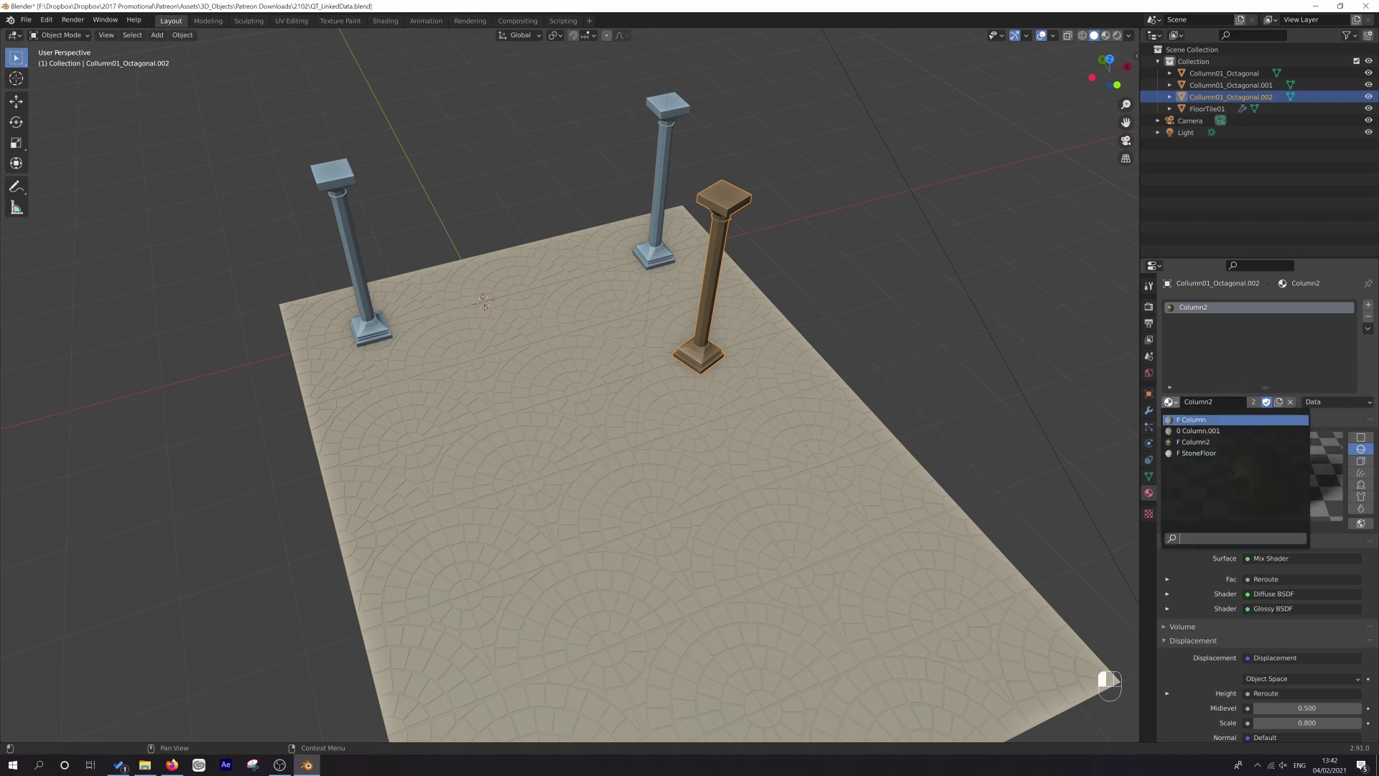
left_click(26, 20)
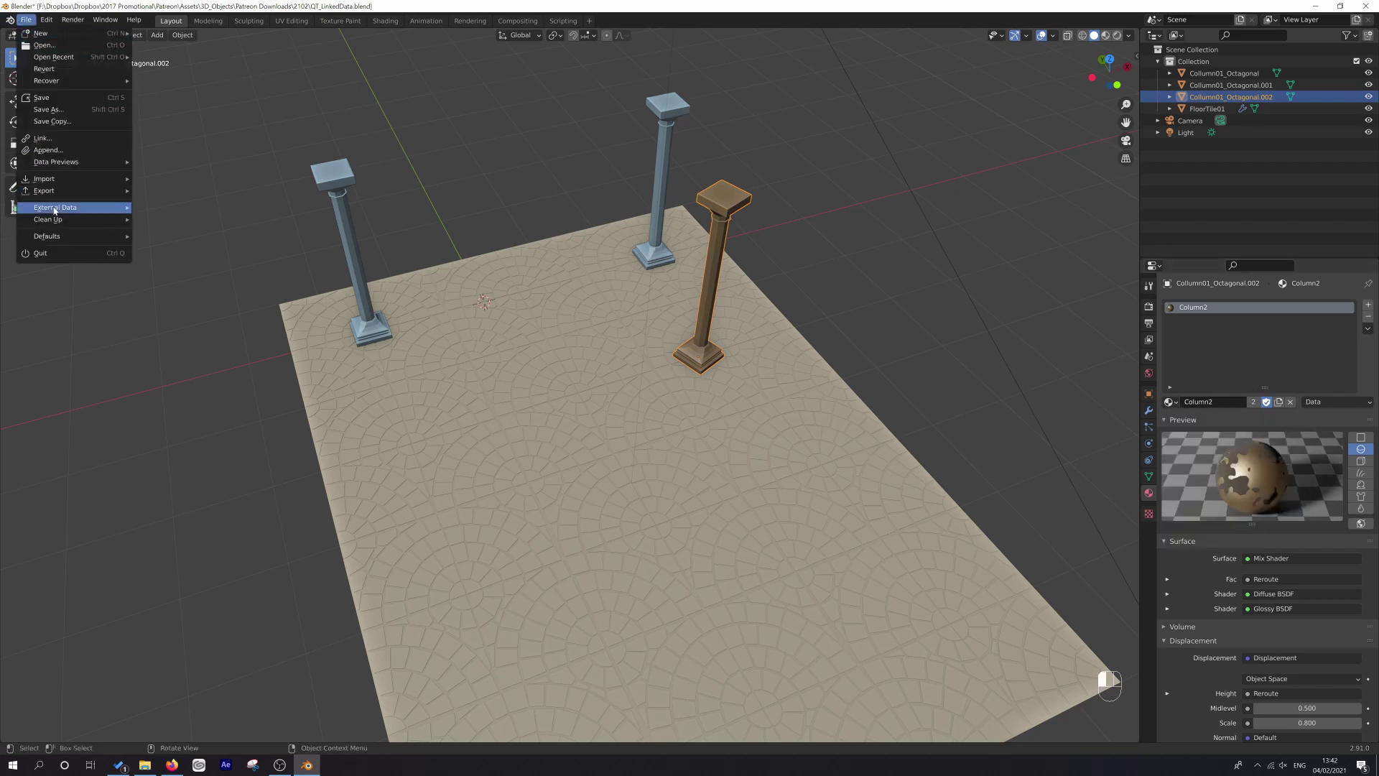
mouse_move(108, 219)
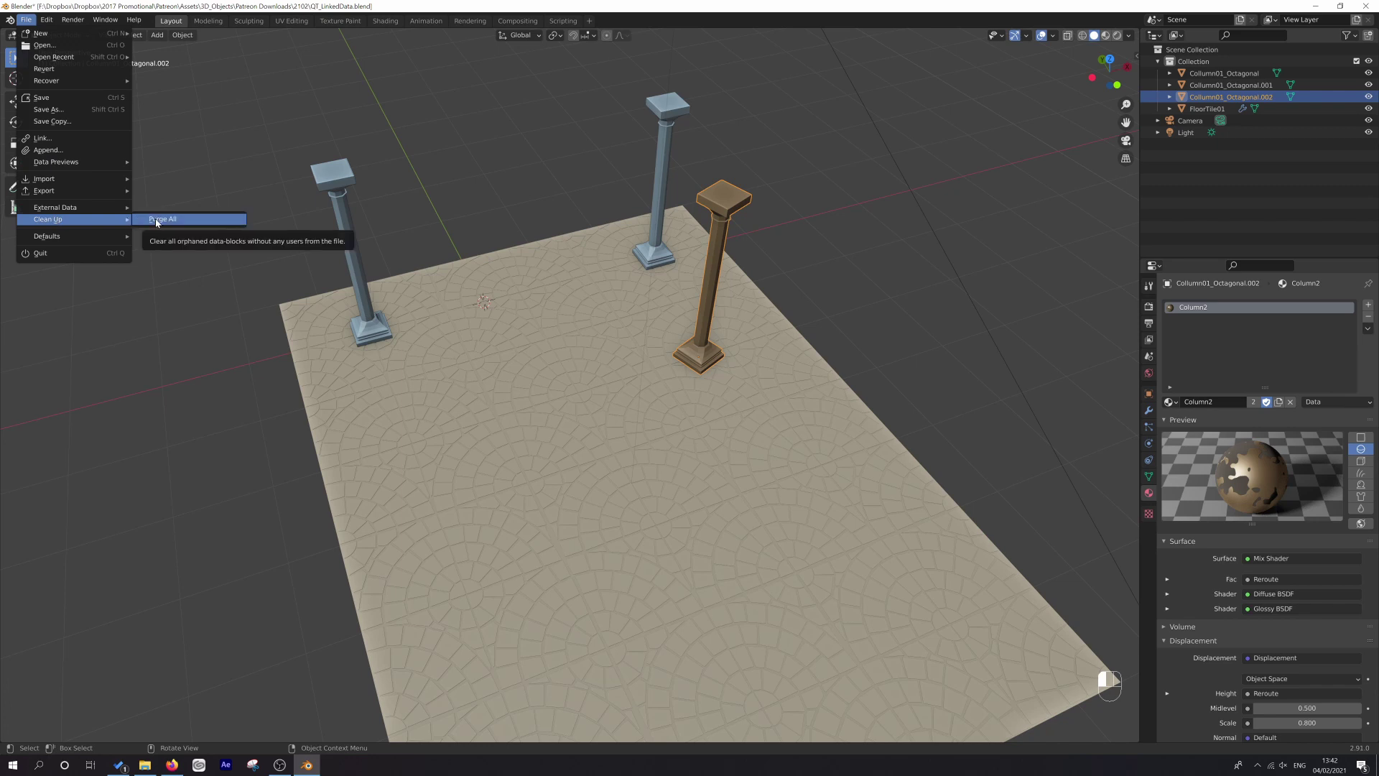
left_click(156, 219)
left_click(155, 221)
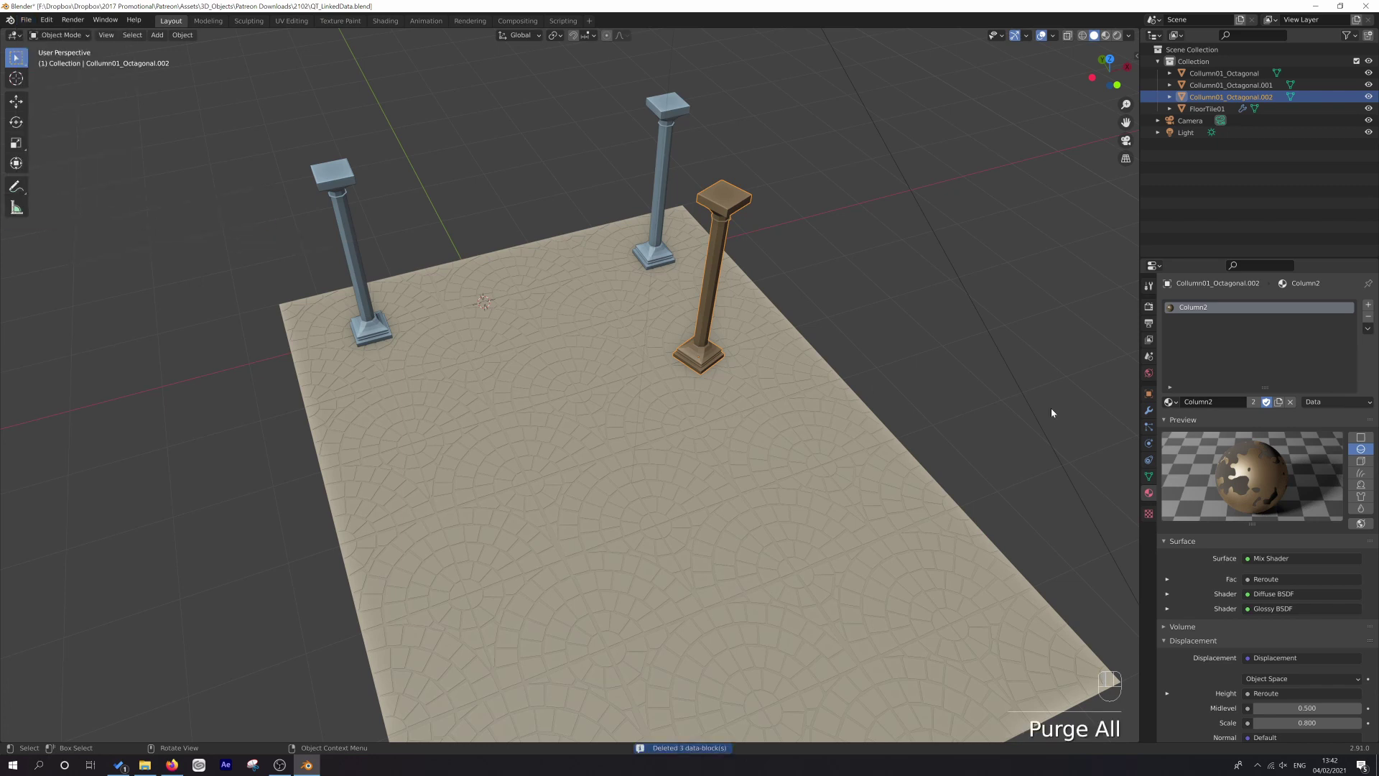
left_click(1169, 401)
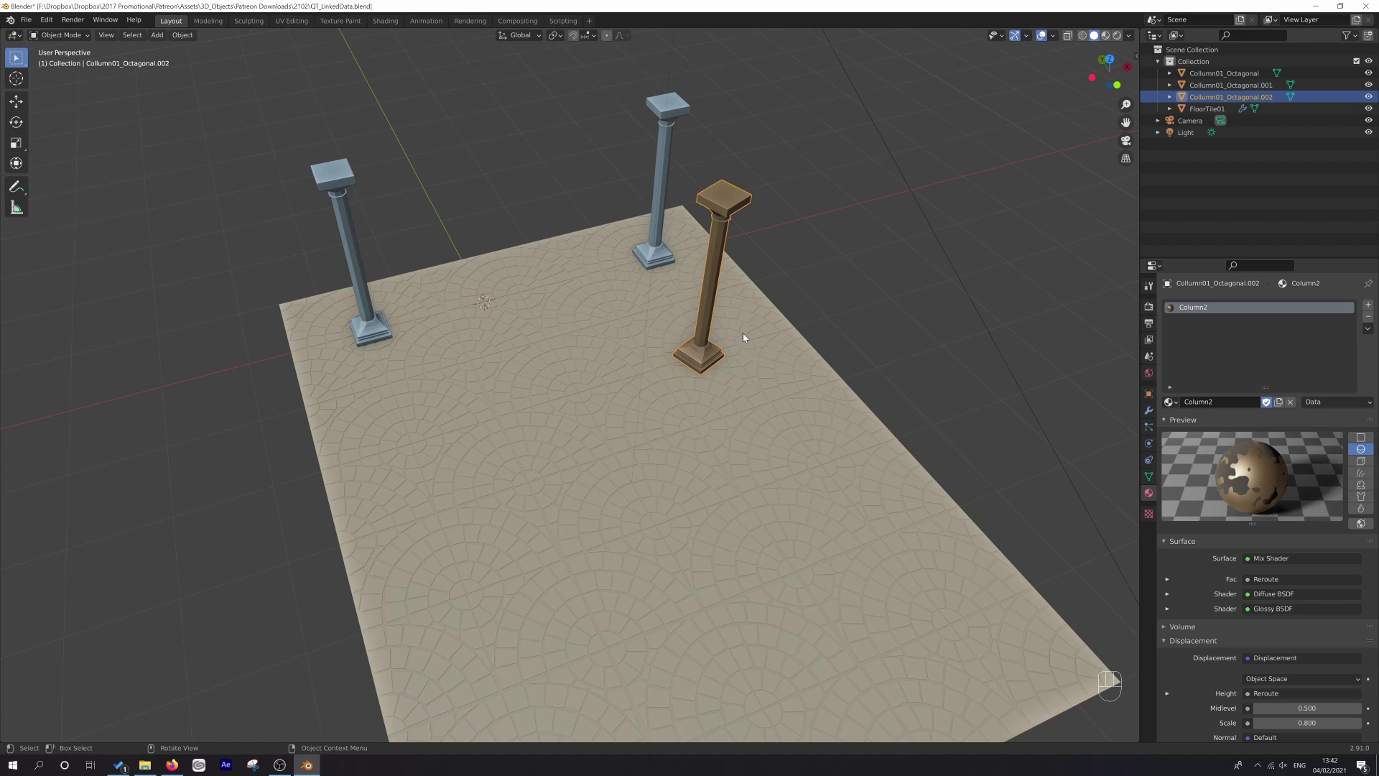
Step: Delete the two duplicated columns in top view, keeping only the original octagonal column and the floor
key("KP_7")
key("x")
left_click(717, 391)
left_click(759, 215)
key("x")
key("x")
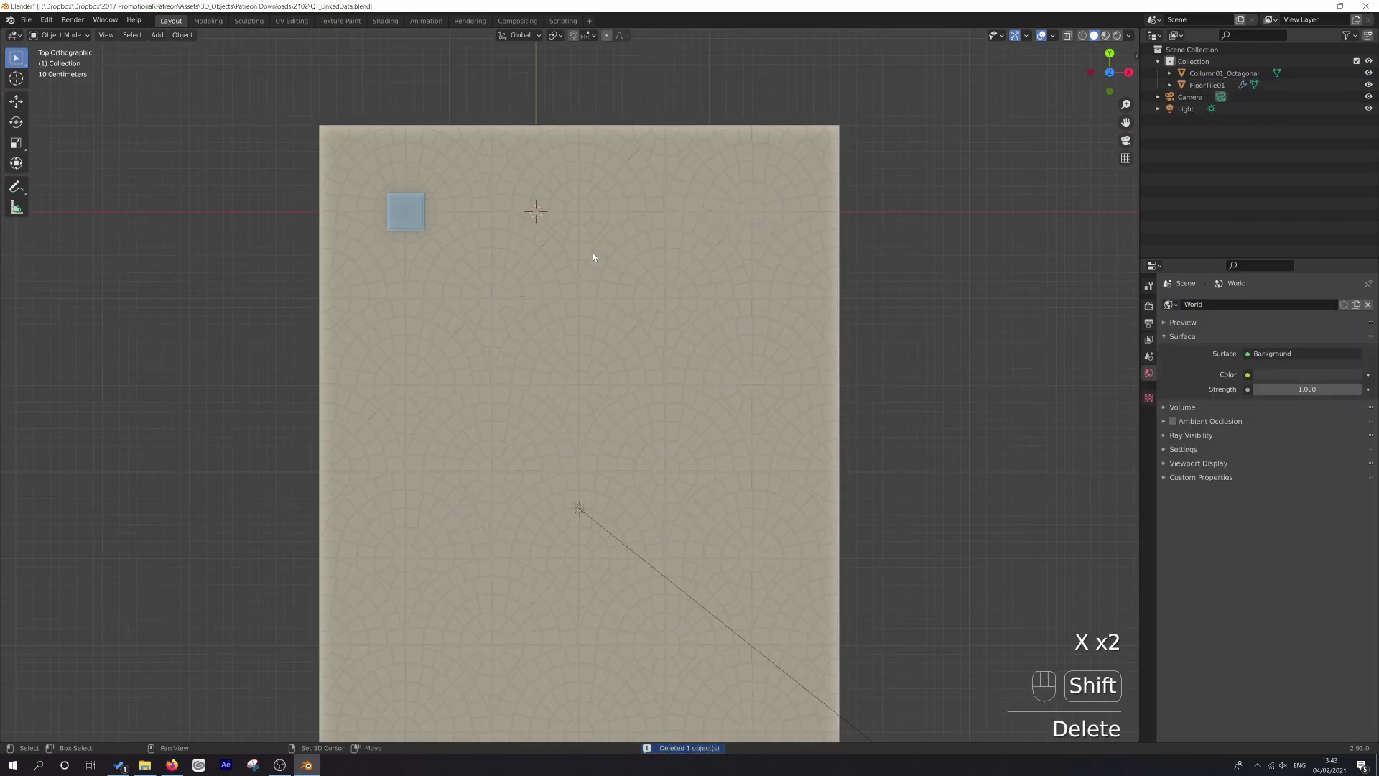
Step: Add a cube mesh at the 3D cursor and set its size to 0.5 m
key("shift+a")
mouse_move(593, 253)
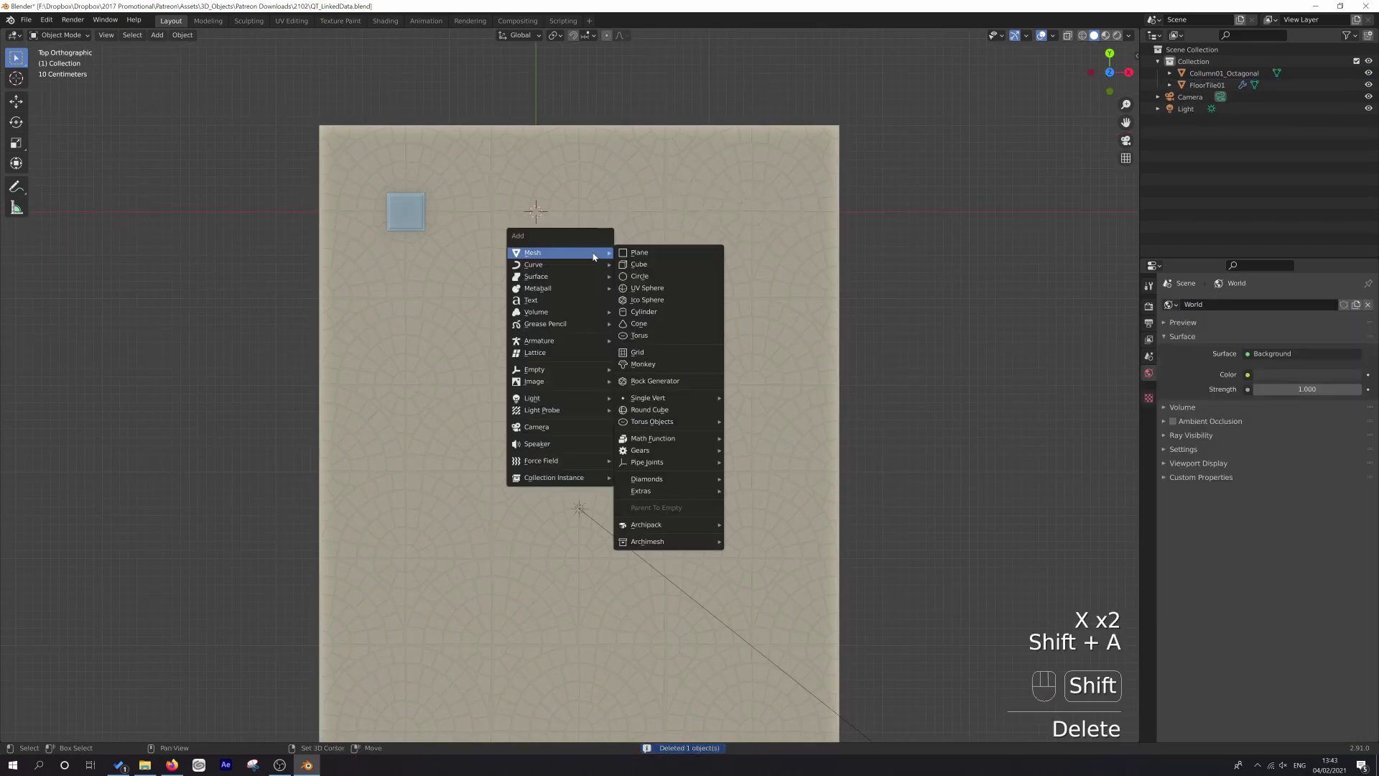
left_click(639, 265)
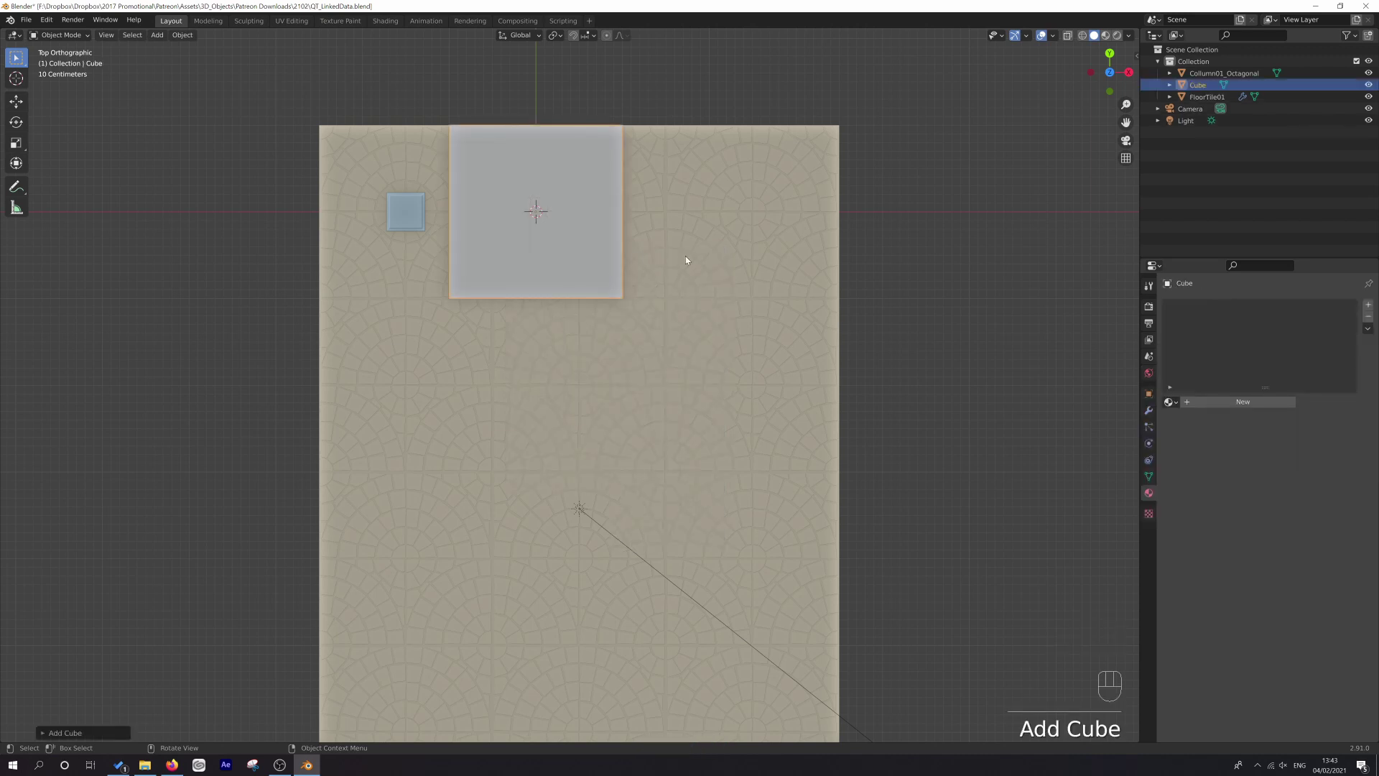
left_click(45, 733)
left_click(150, 630)
type("0.5")
key("Return")
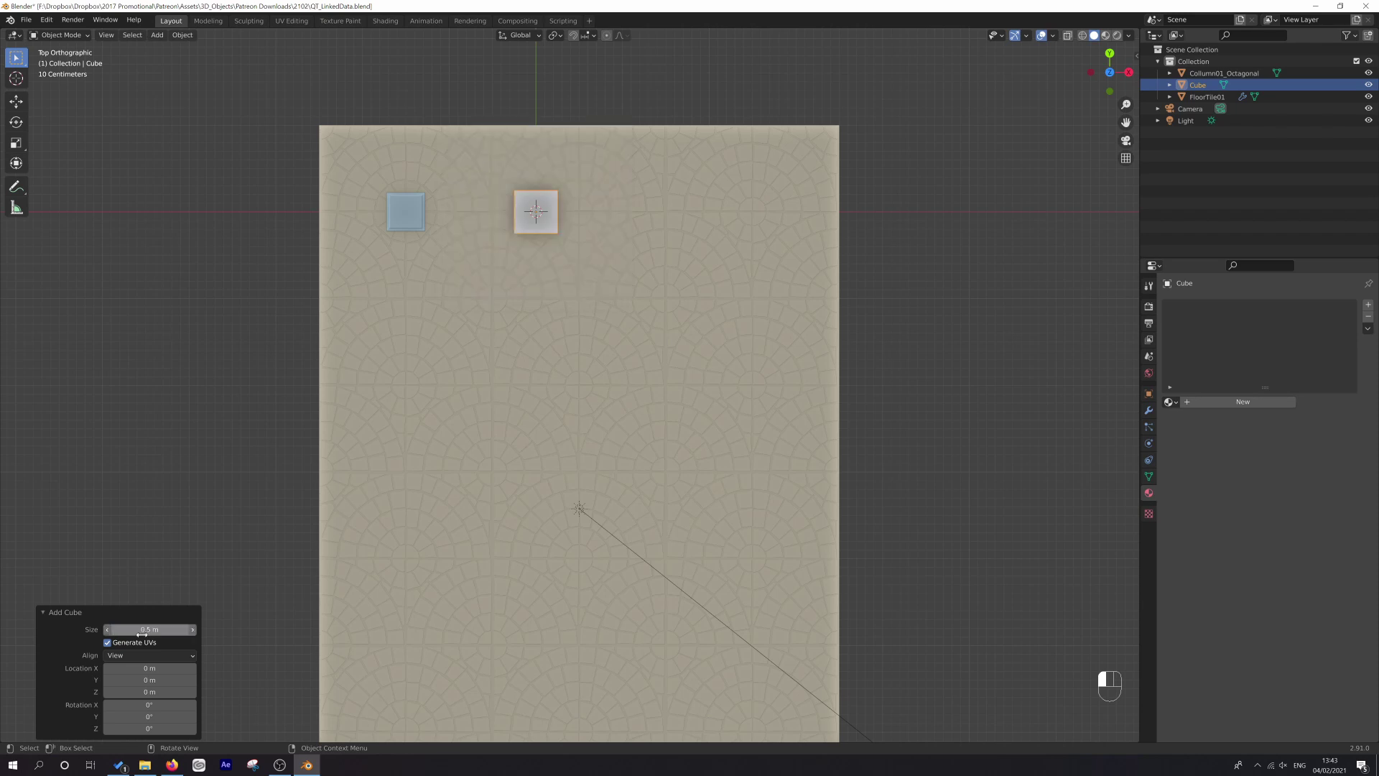
Step: Raise the cube's geometry 0.25 m along global Z in Edit Mode so its base rests on the floor, returning to Object Mode
key("KP_1")
key("Tab")
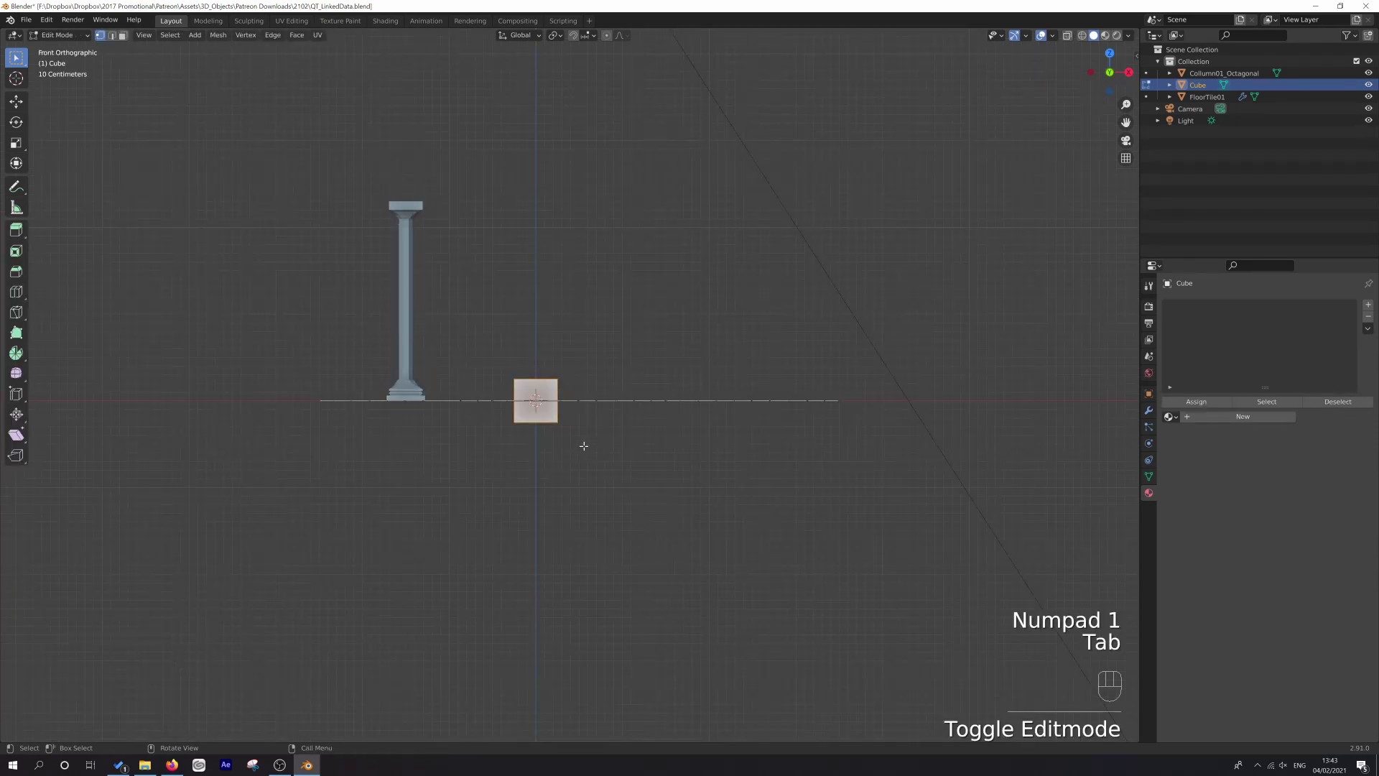
middle_click_drag(582, 446, 692, 347, "shift")
scroll(690, 351, "up", 5)
key("g")
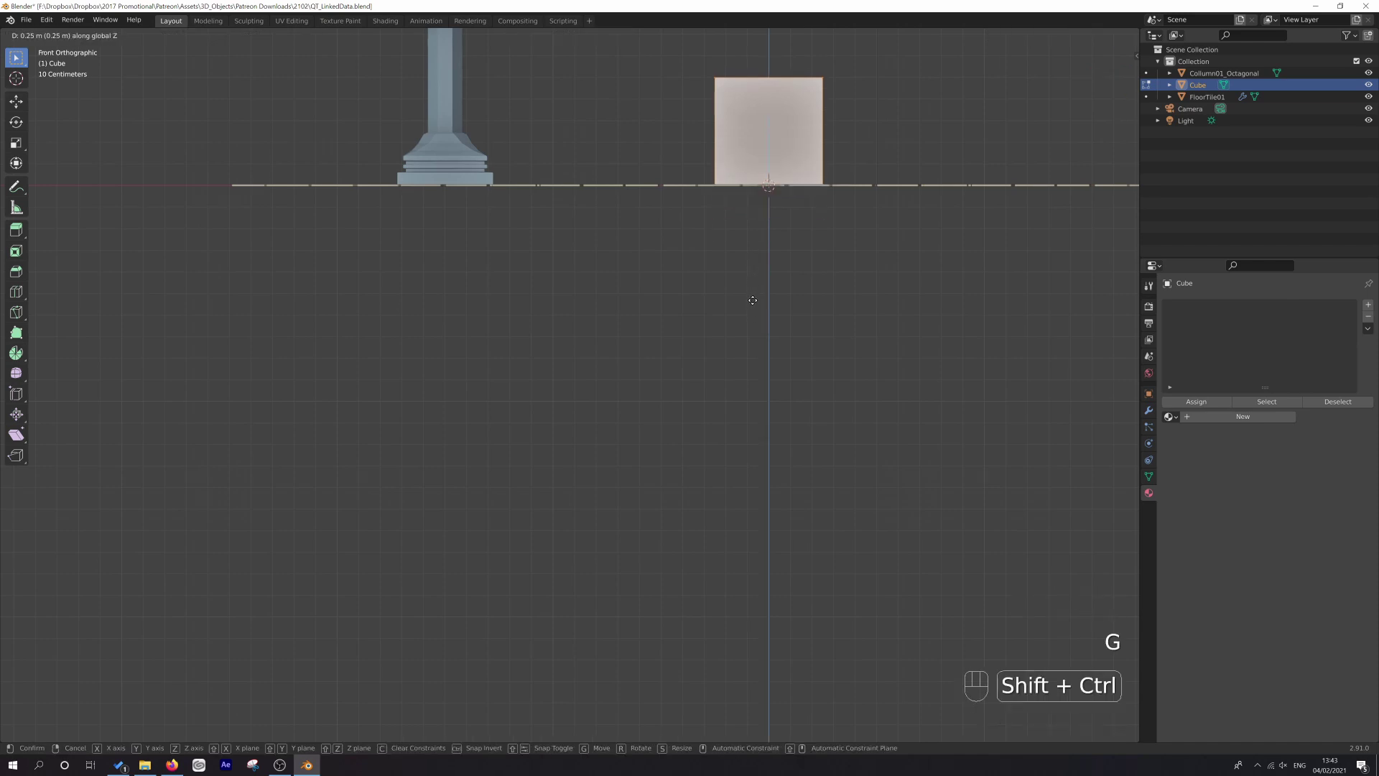
left_click(753, 311)
key("Tab")
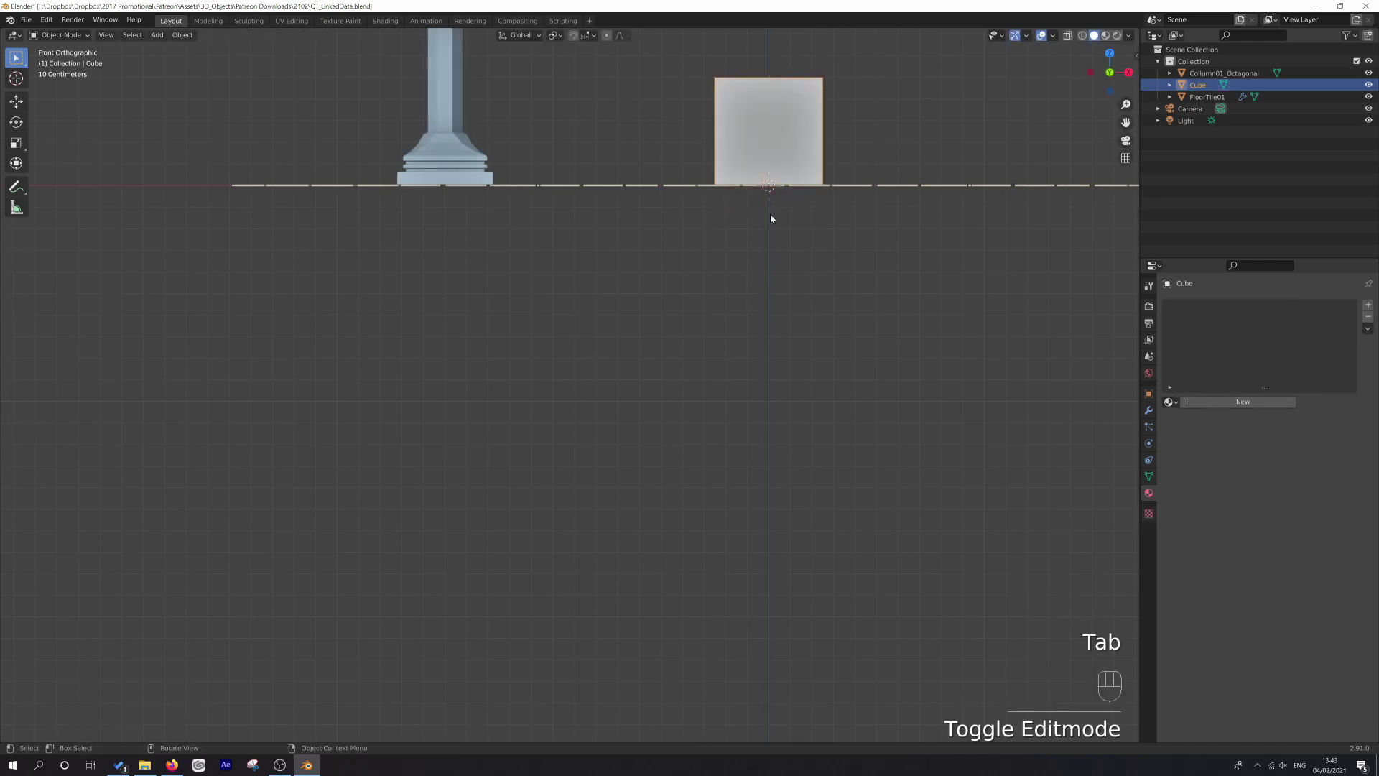
Step: Move the cube 0.5 m along global X in top view, in line with the column
middle_click_drag(786, 210, 753, 270)
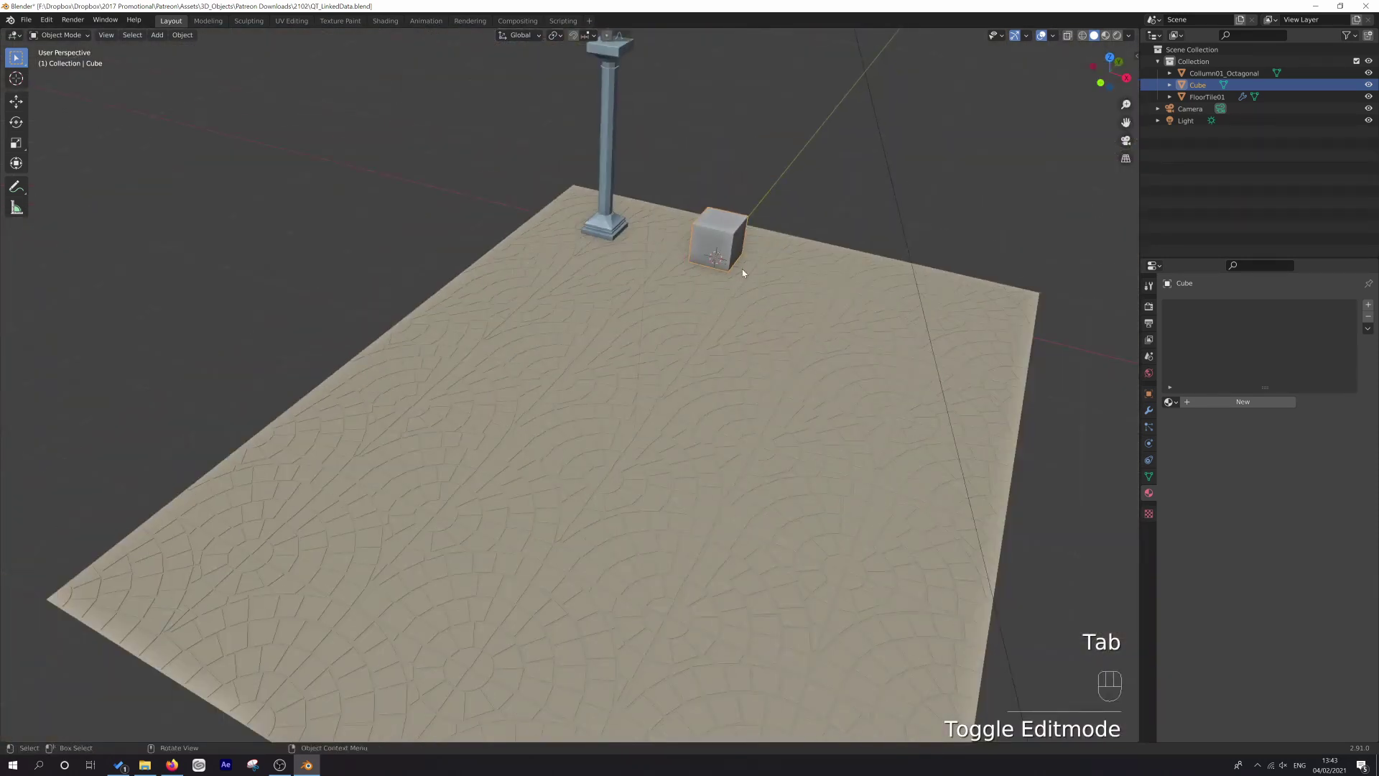
left_click(597, 218)
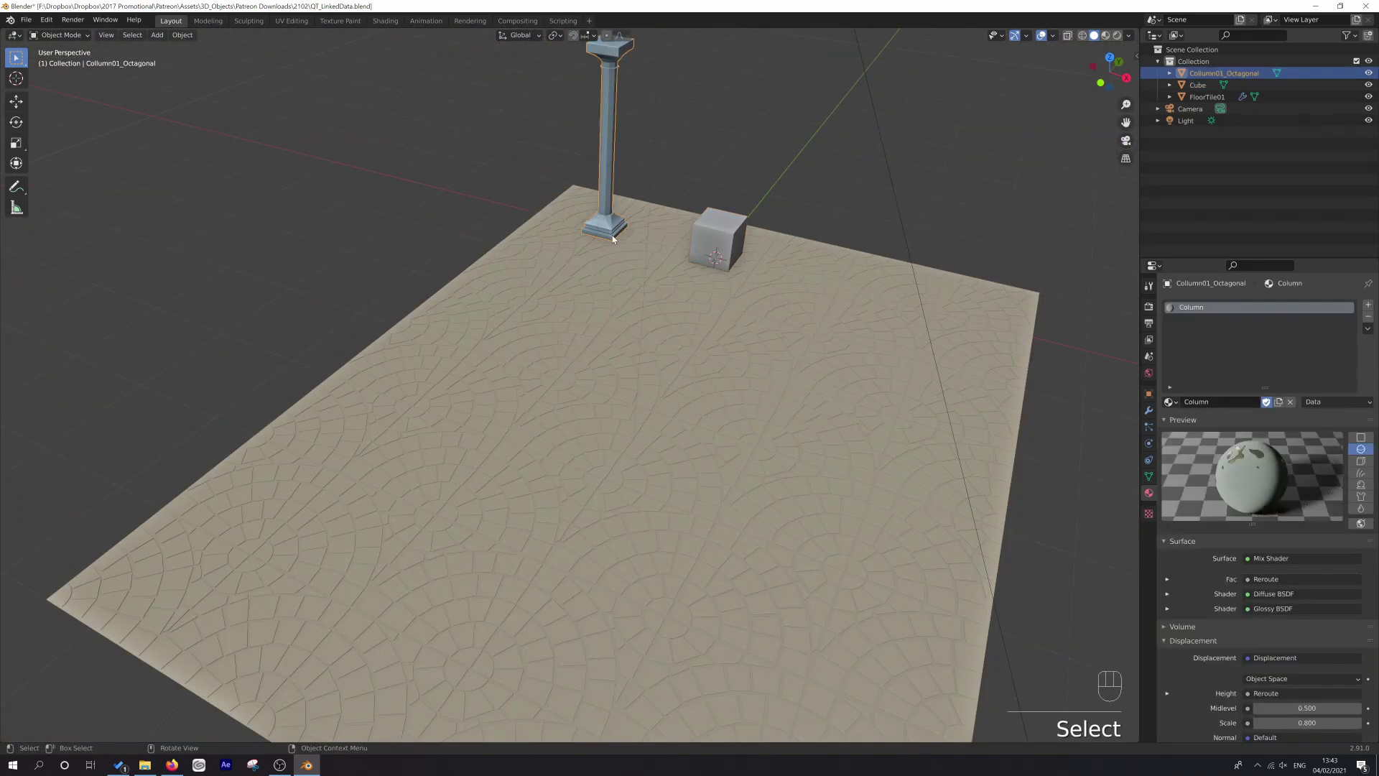
middle_click_drag(623, 235, 575, 272, "shift")
left_click(693, 273)
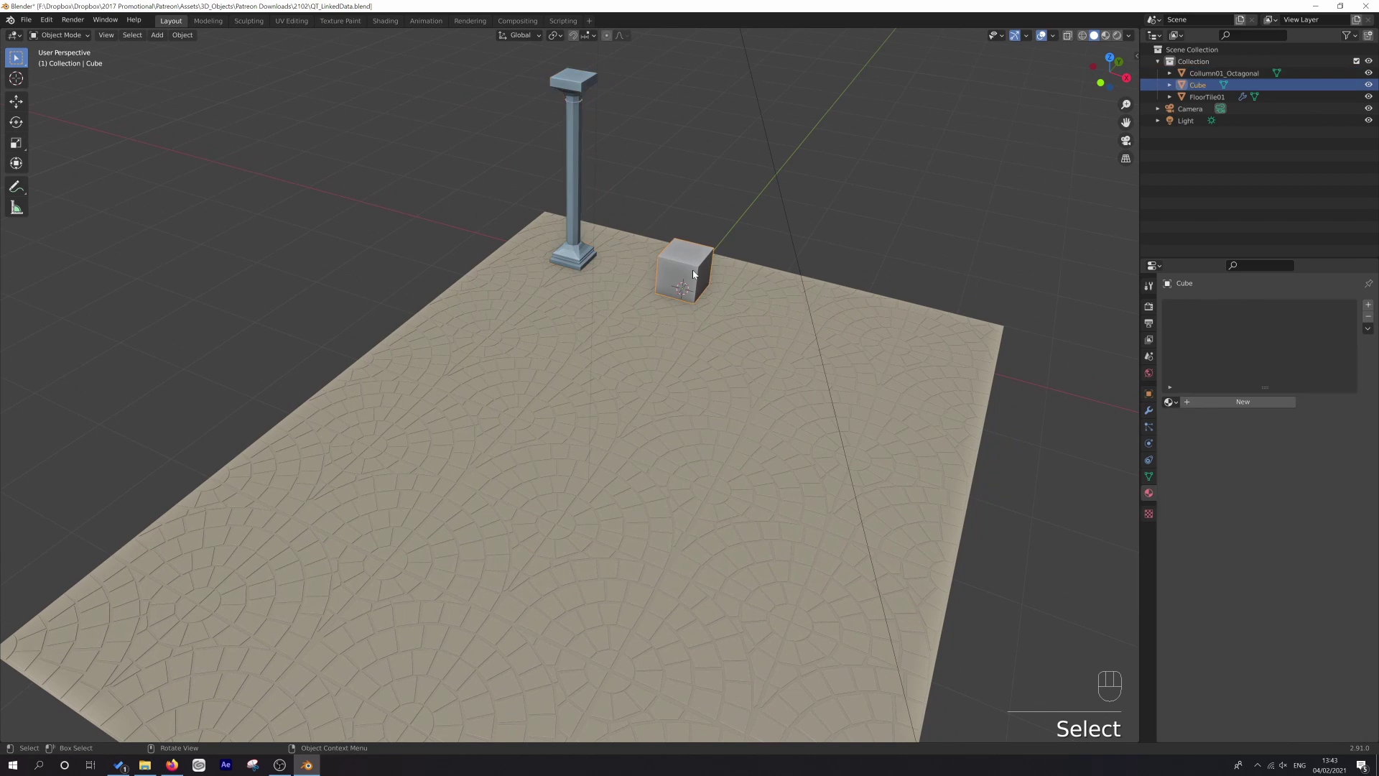
key("KP_7")
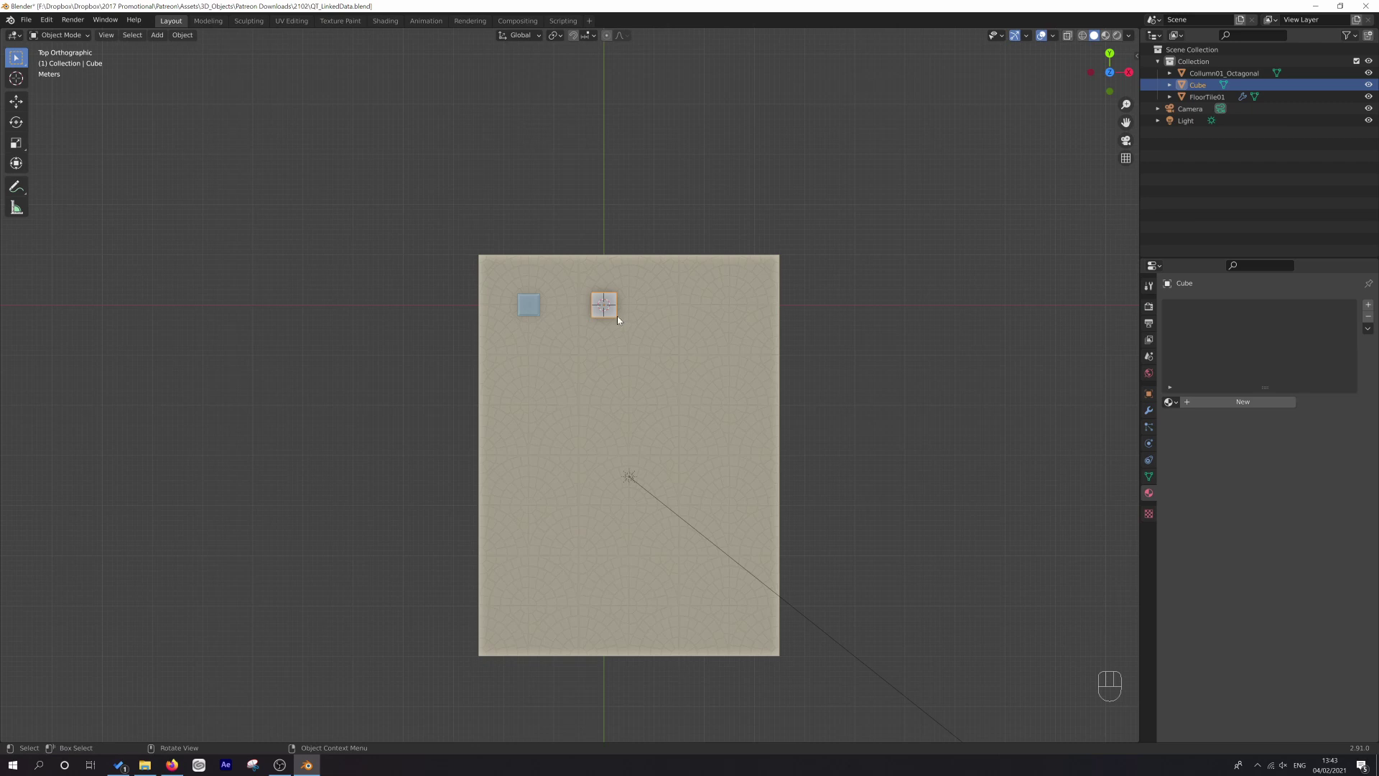
key("g")
left_click(642, 314, "ctrl+shift")
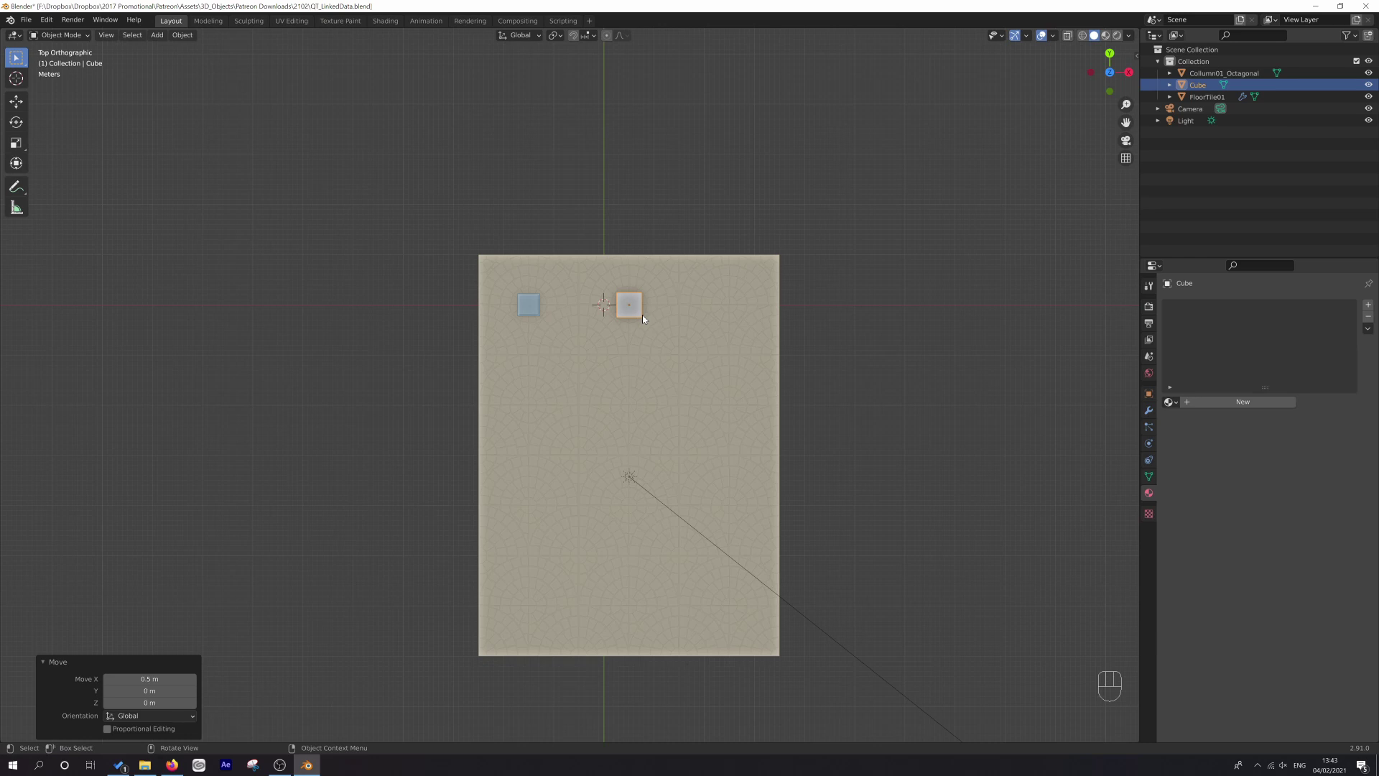
Step: Place seven linked duplicates of the cube at 2 m spacing, four along the far side of the floor and three along the column's side
key("alt+d")
left_click(731, 319, "ctrl")
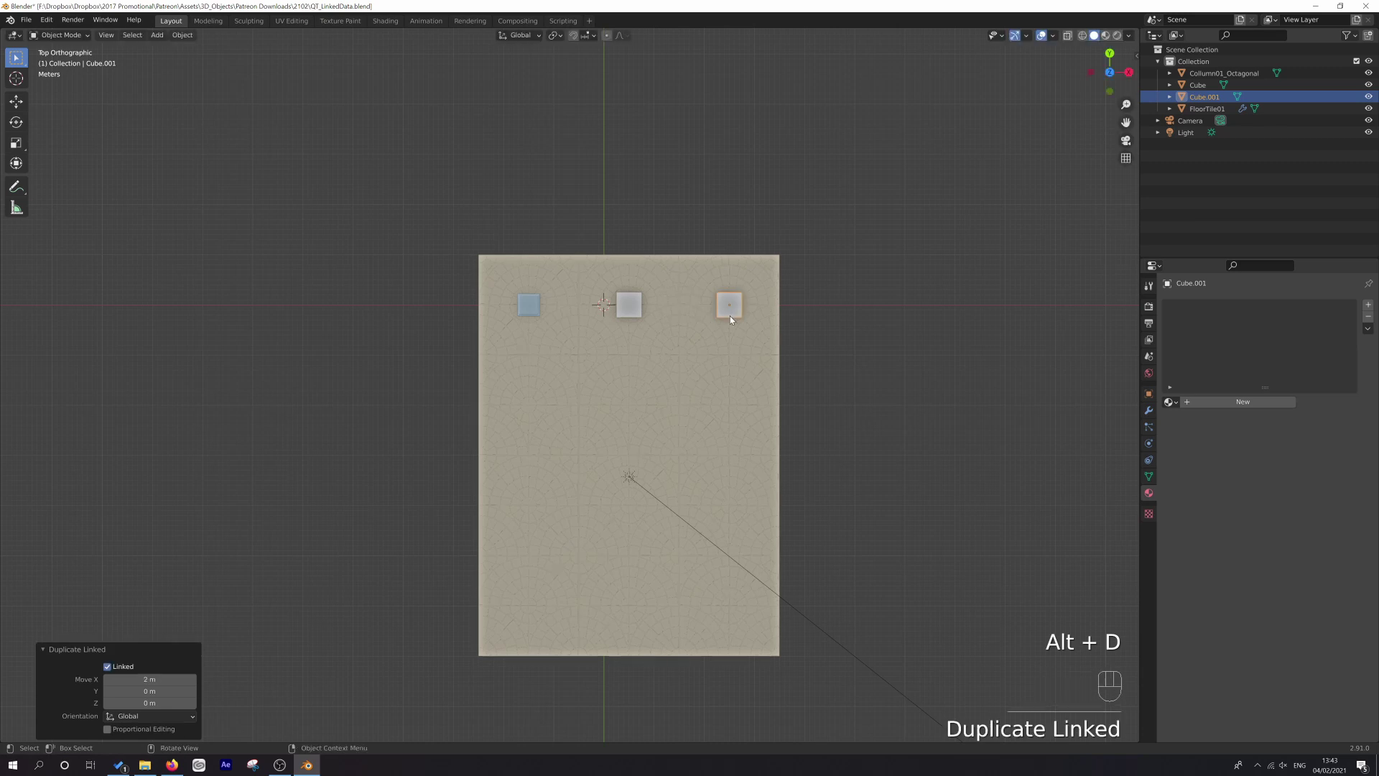
key("alt+d")
left_click(731, 424, "ctrl")
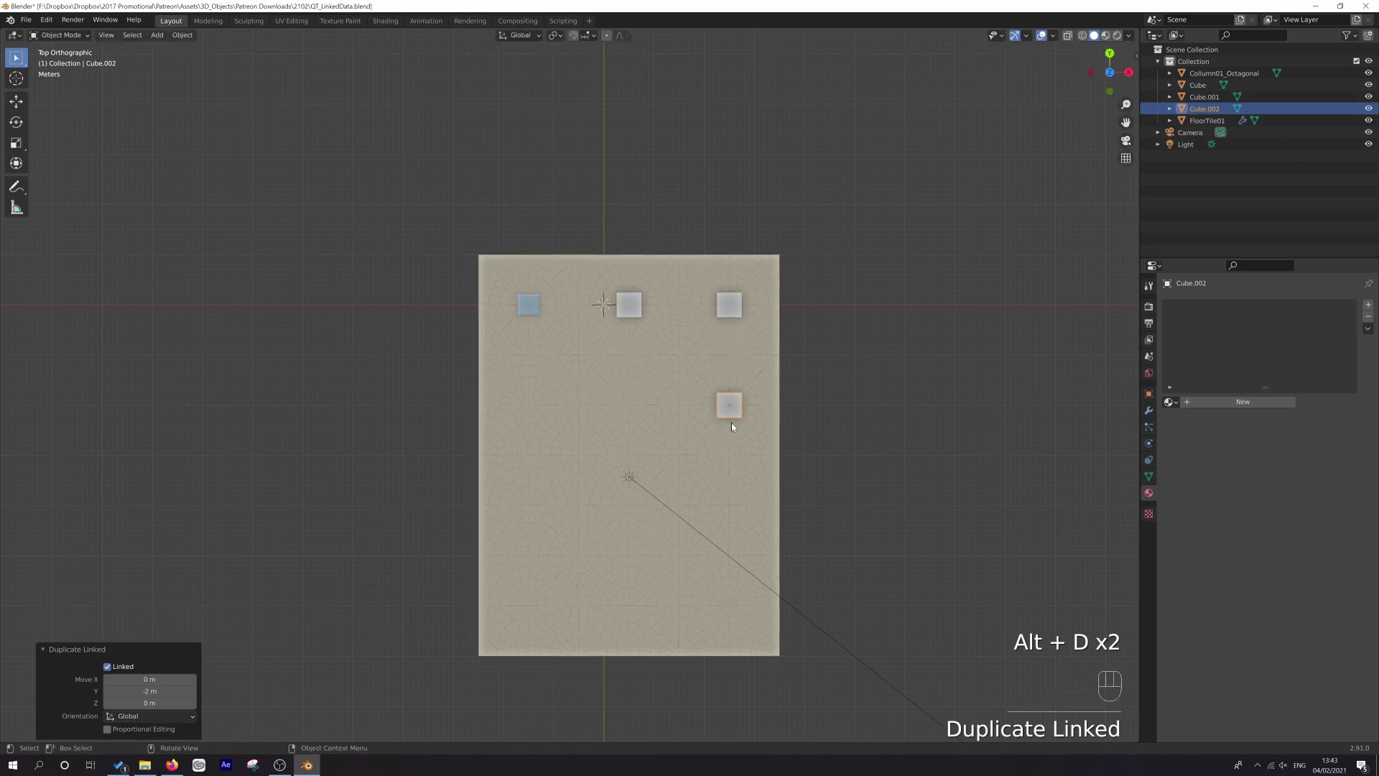
key("alt+d")
left_click(735, 518, "ctrl")
key("alt+d")
left_click(735, 612, "ctrl")
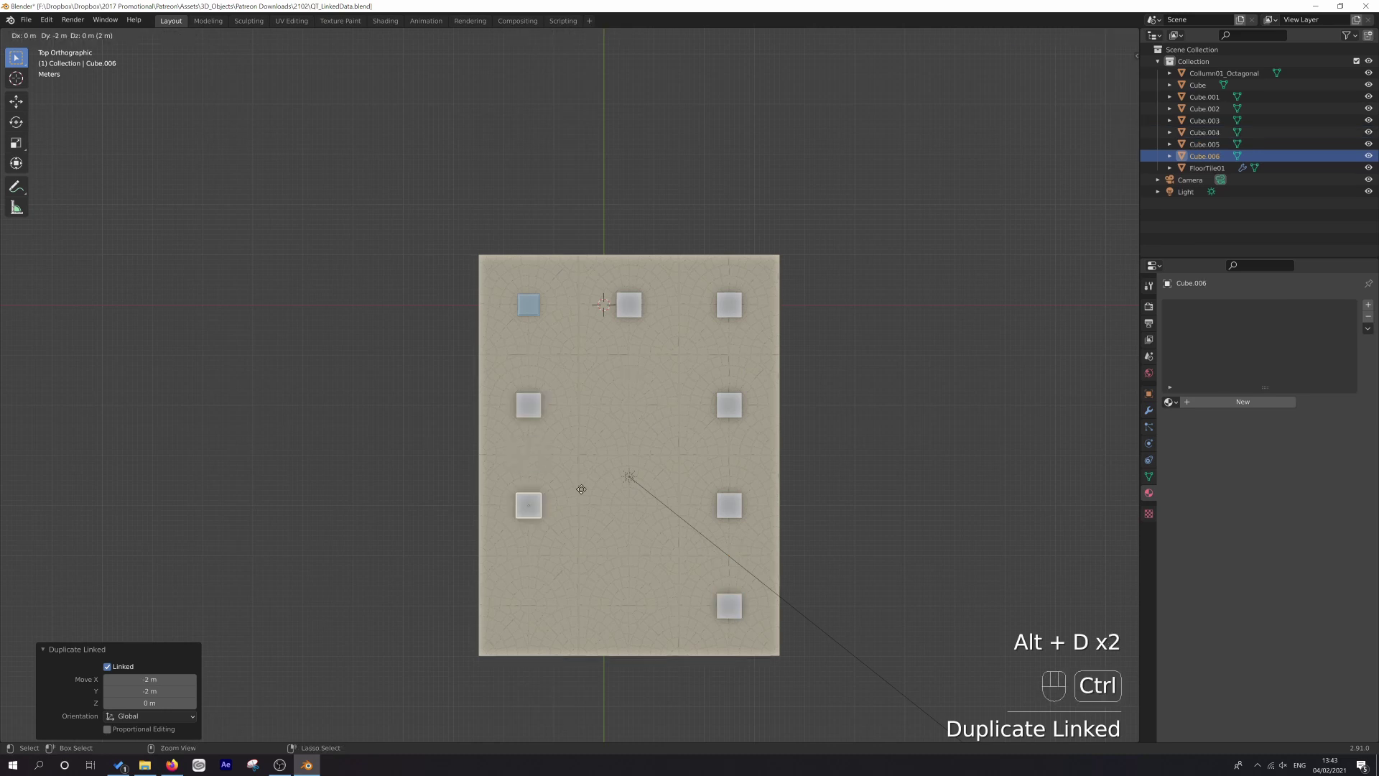
left_click(581, 510, "ctrl")
key("alt+d")
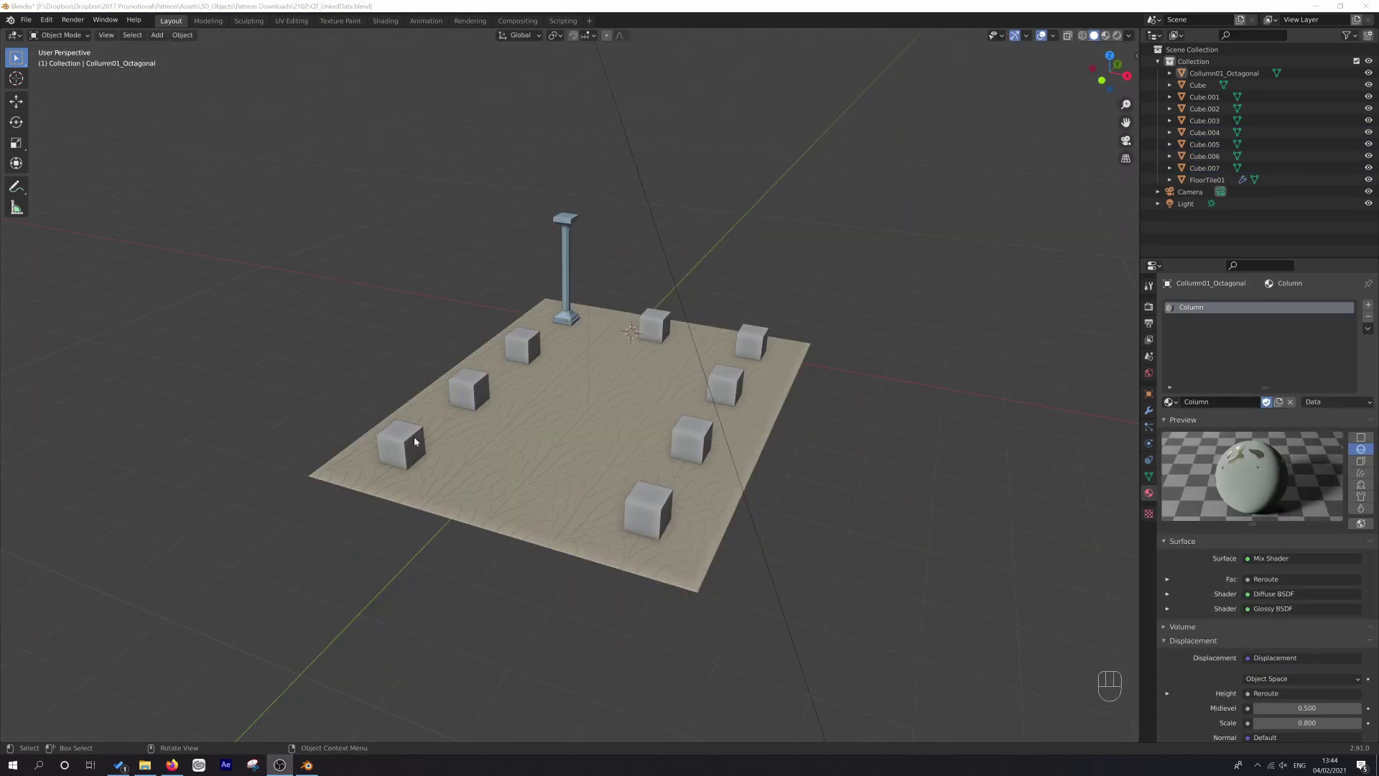
Step: Link the original column's object data to the last cube on the column's side, and select each column to compare them
left_click(414, 447)
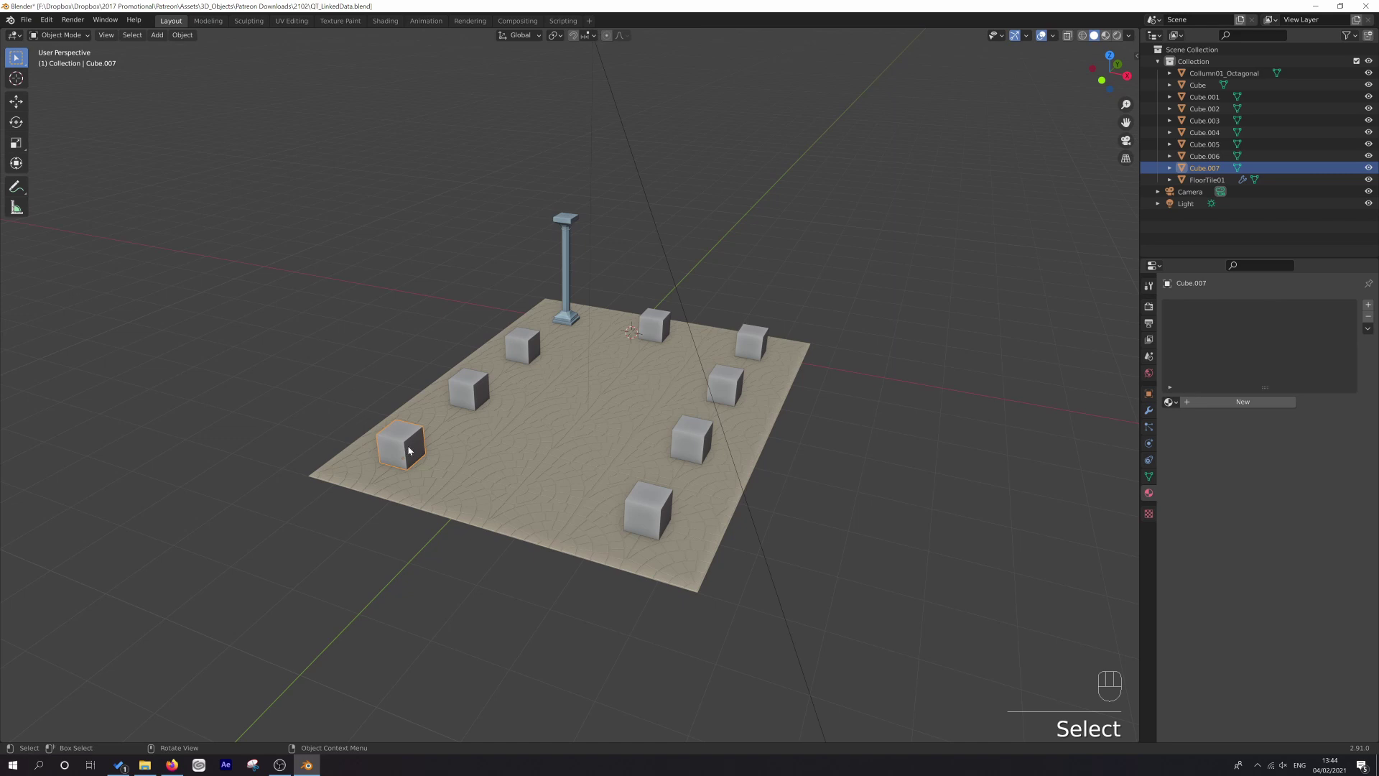
left_click(565, 239, "shift")
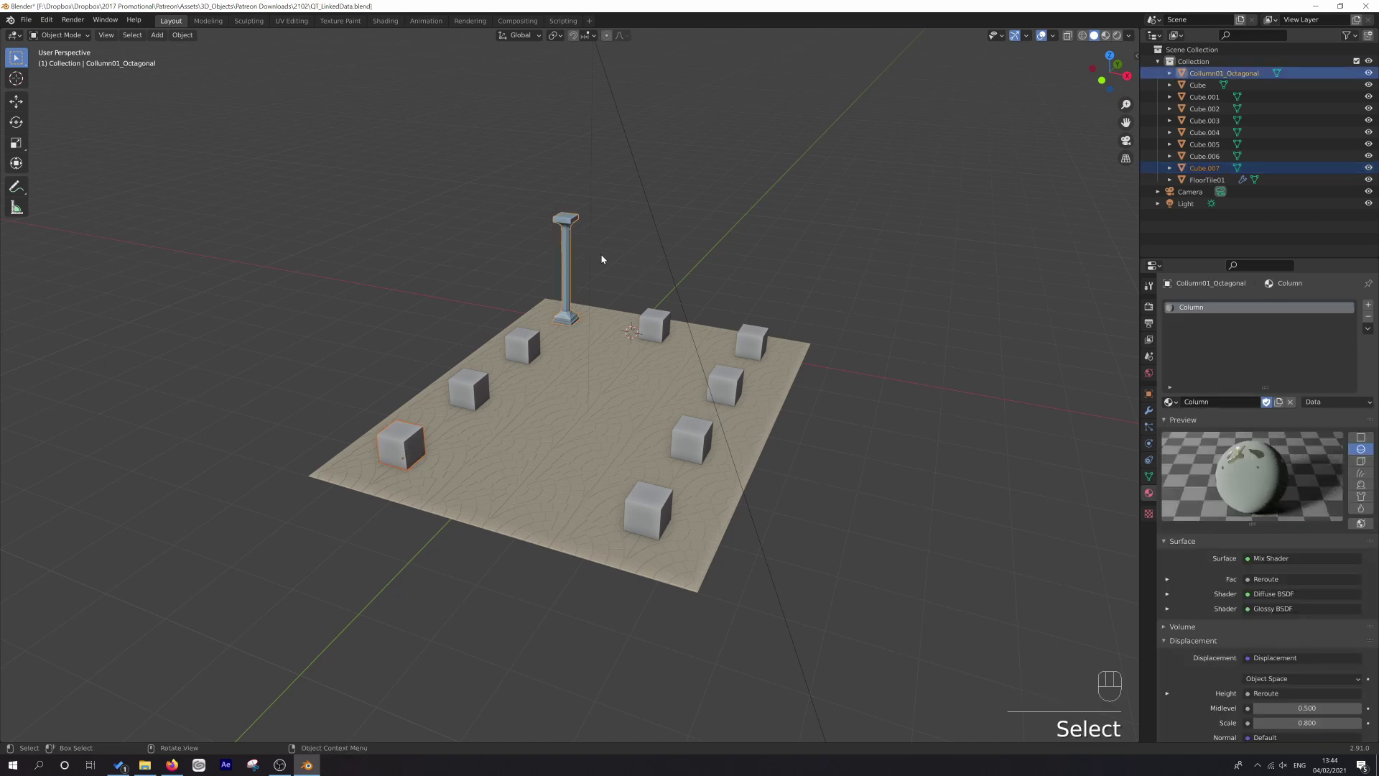
key("ctrl+l")
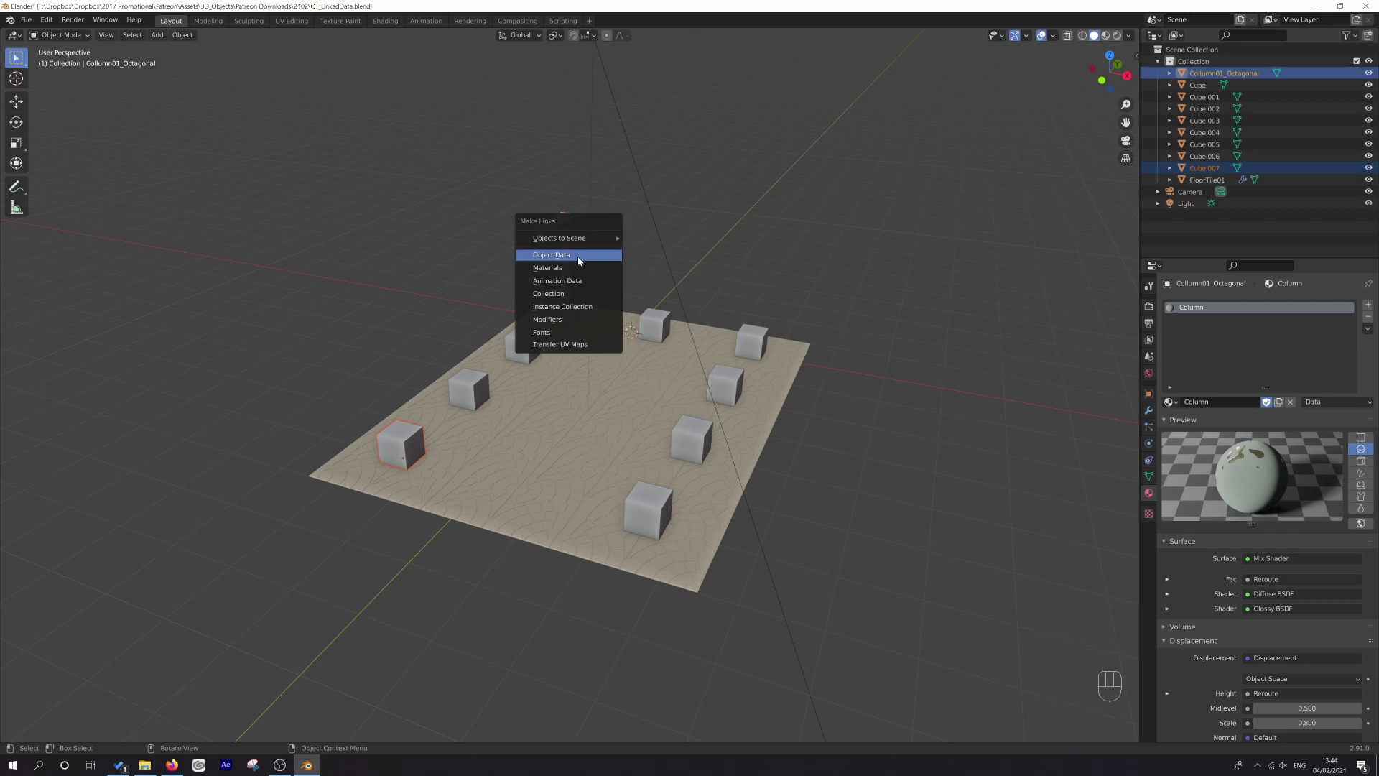
left_click(578, 257)
left_click(395, 355)
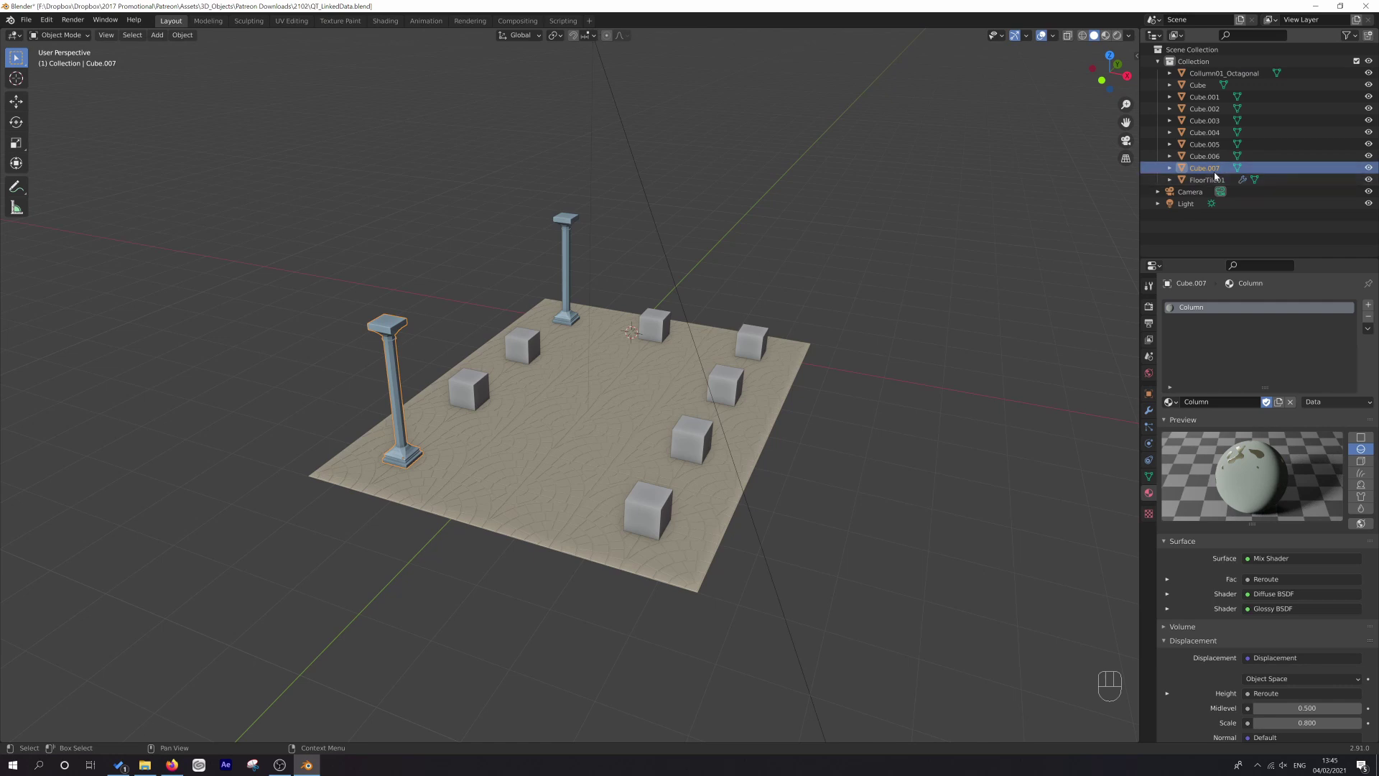
left_click(555, 233)
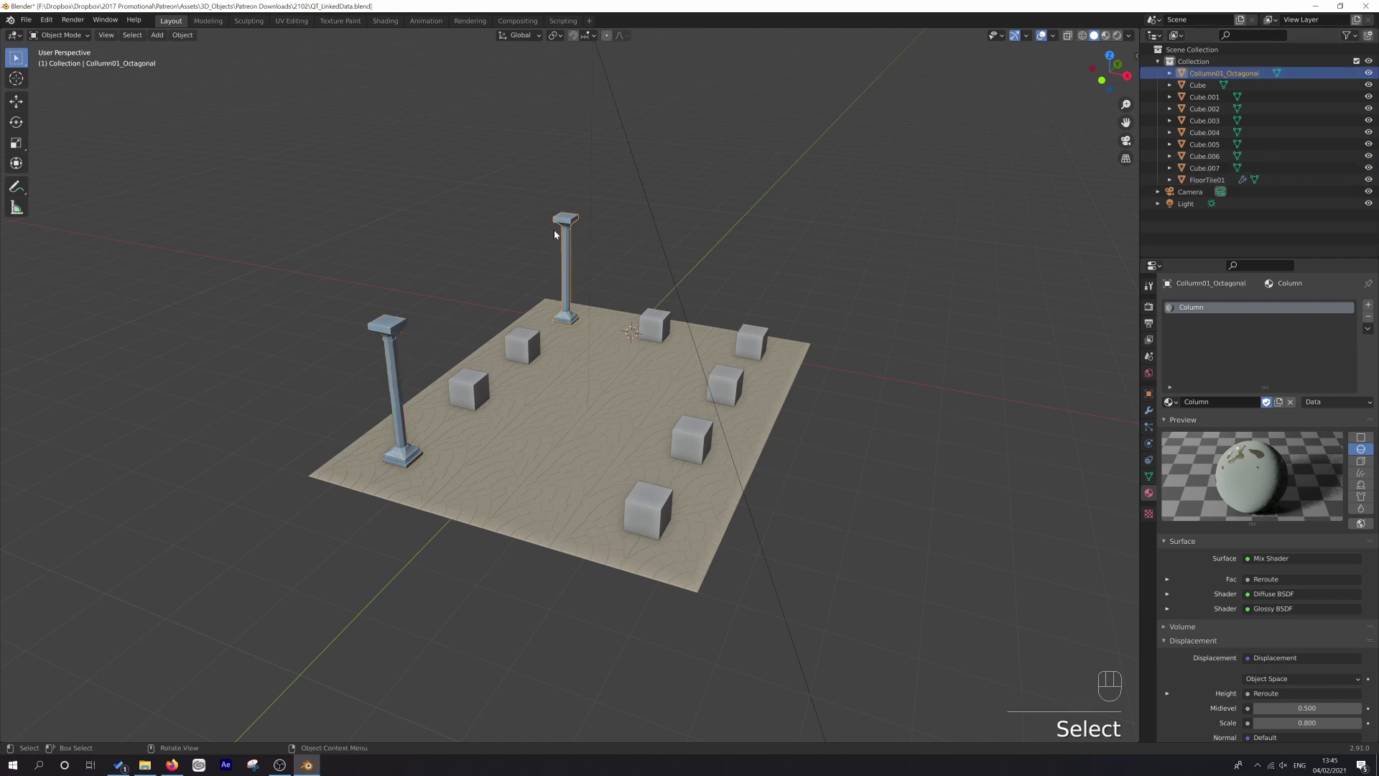
left_click(431, 316)
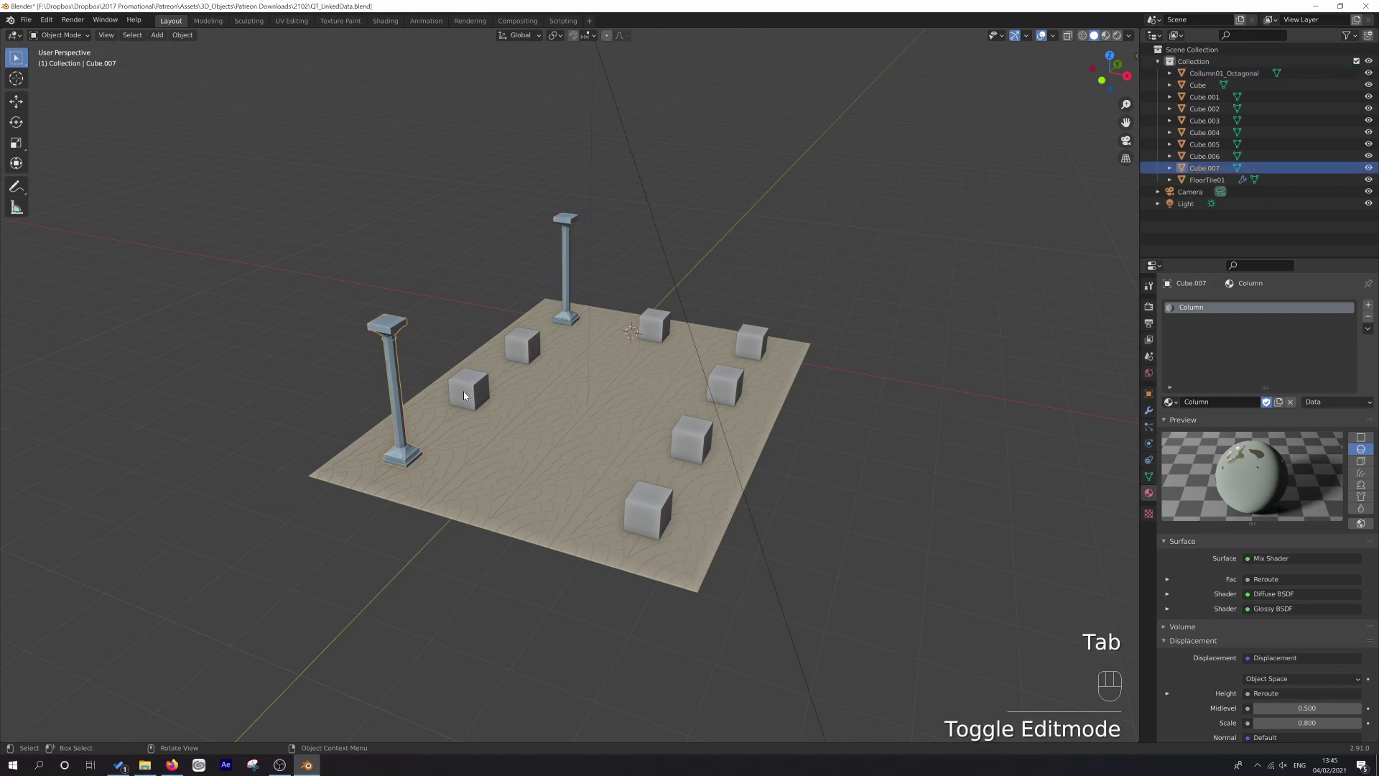
Step: Link the original column's object data to the seven remaining cubes, and select one of the replaced objects
left_click(467, 393)
left_click(514, 343, "shift")
left_click(653, 327, "shift")
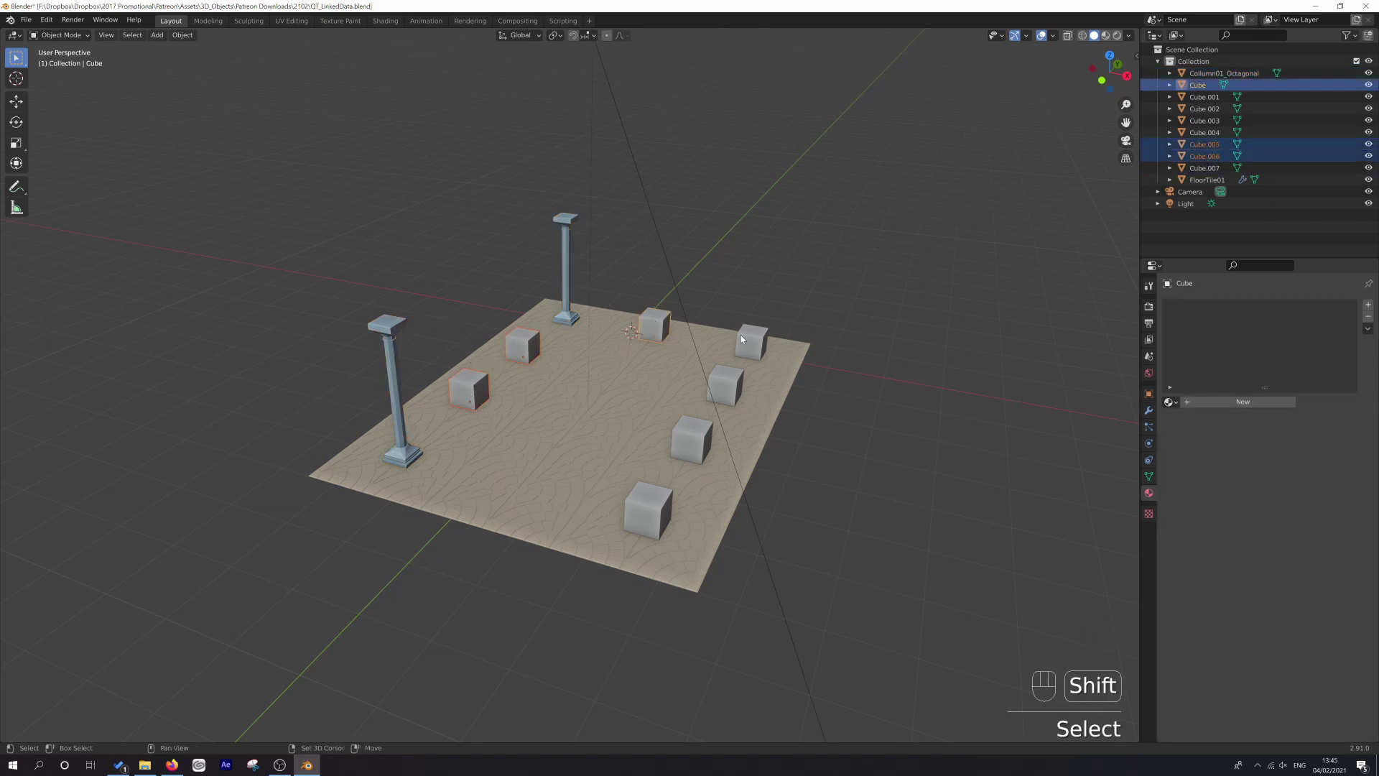
left_click(749, 346, "shift")
left_click(732, 385, "shift")
left_click(691, 440, "shift")
left_click(648, 511, "shift")
left_click(567, 235, "shift")
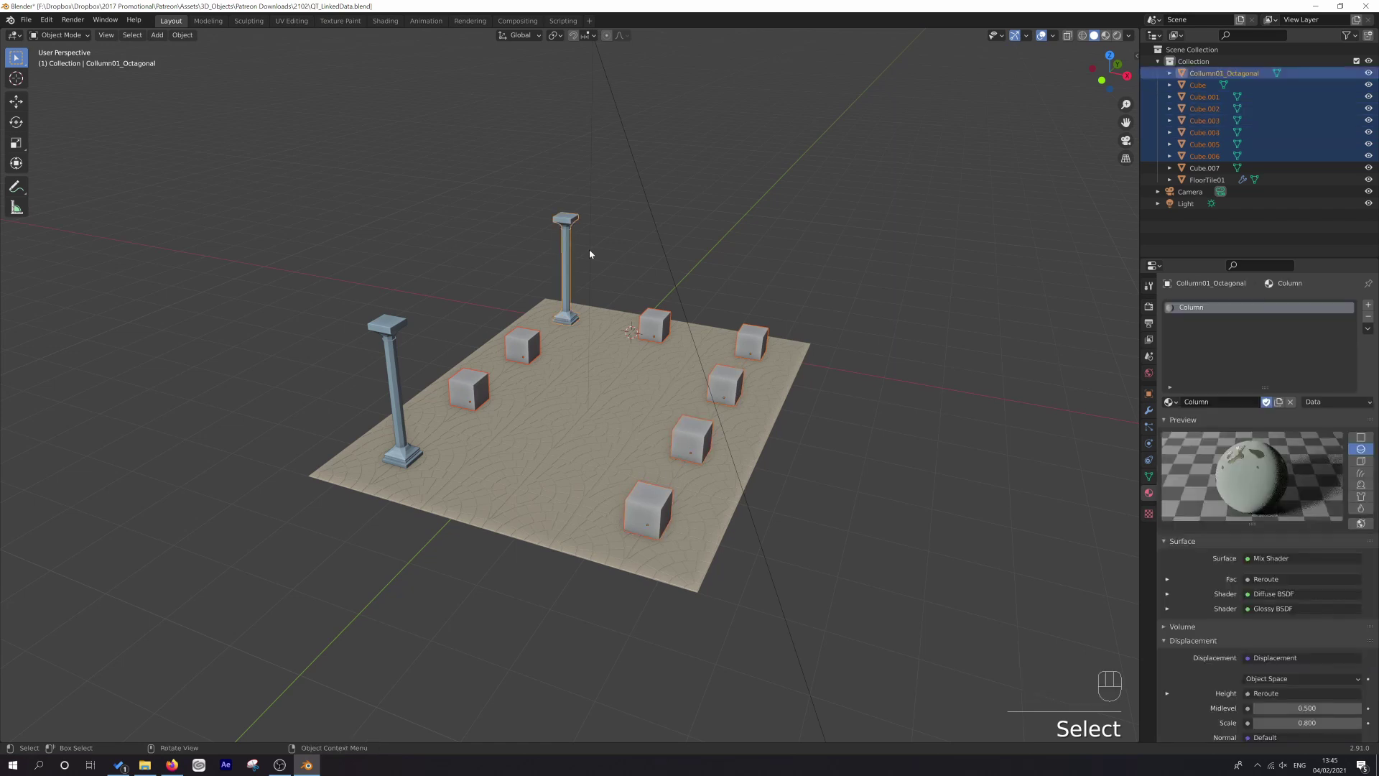
key("ctrl+l")
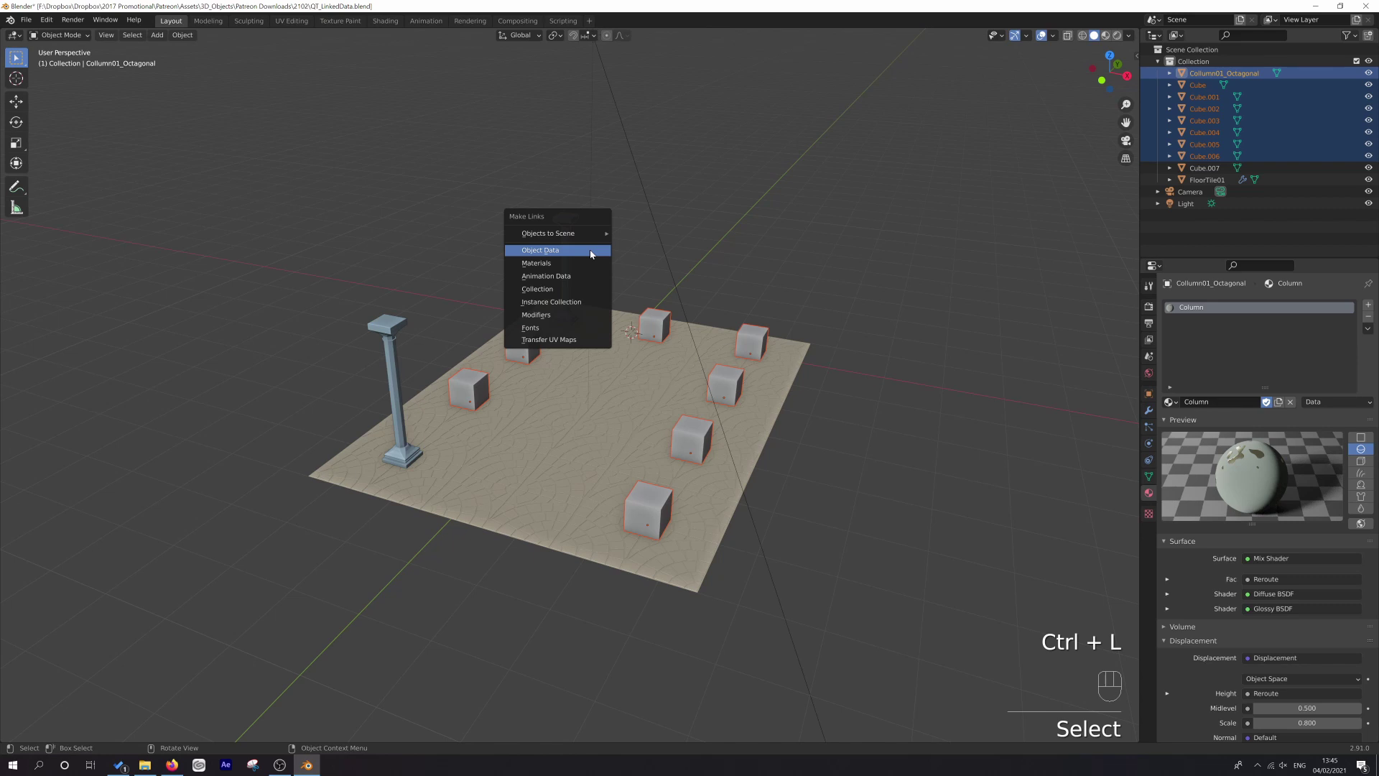
left_click(588, 252)
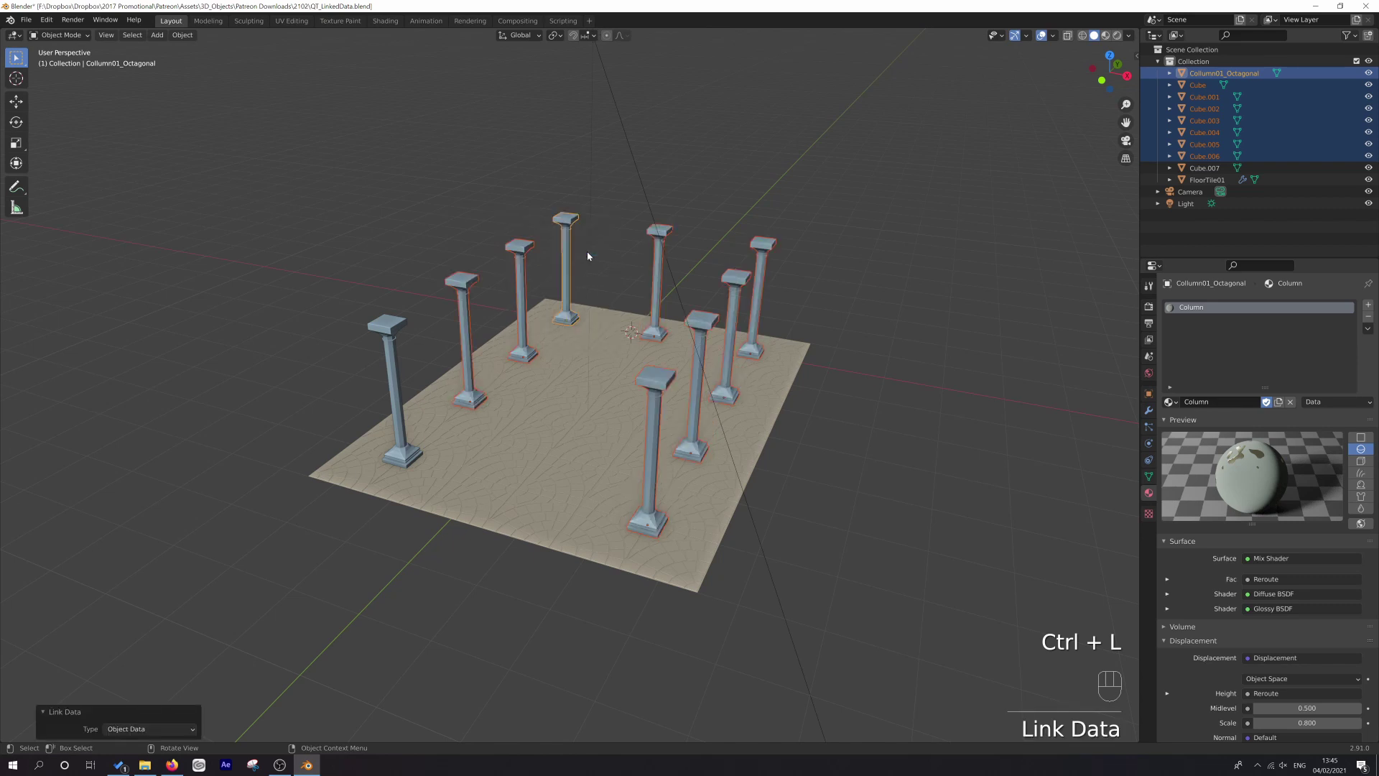
left_click(520, 302)
middle_click_drag(607, 304, 538, 355)
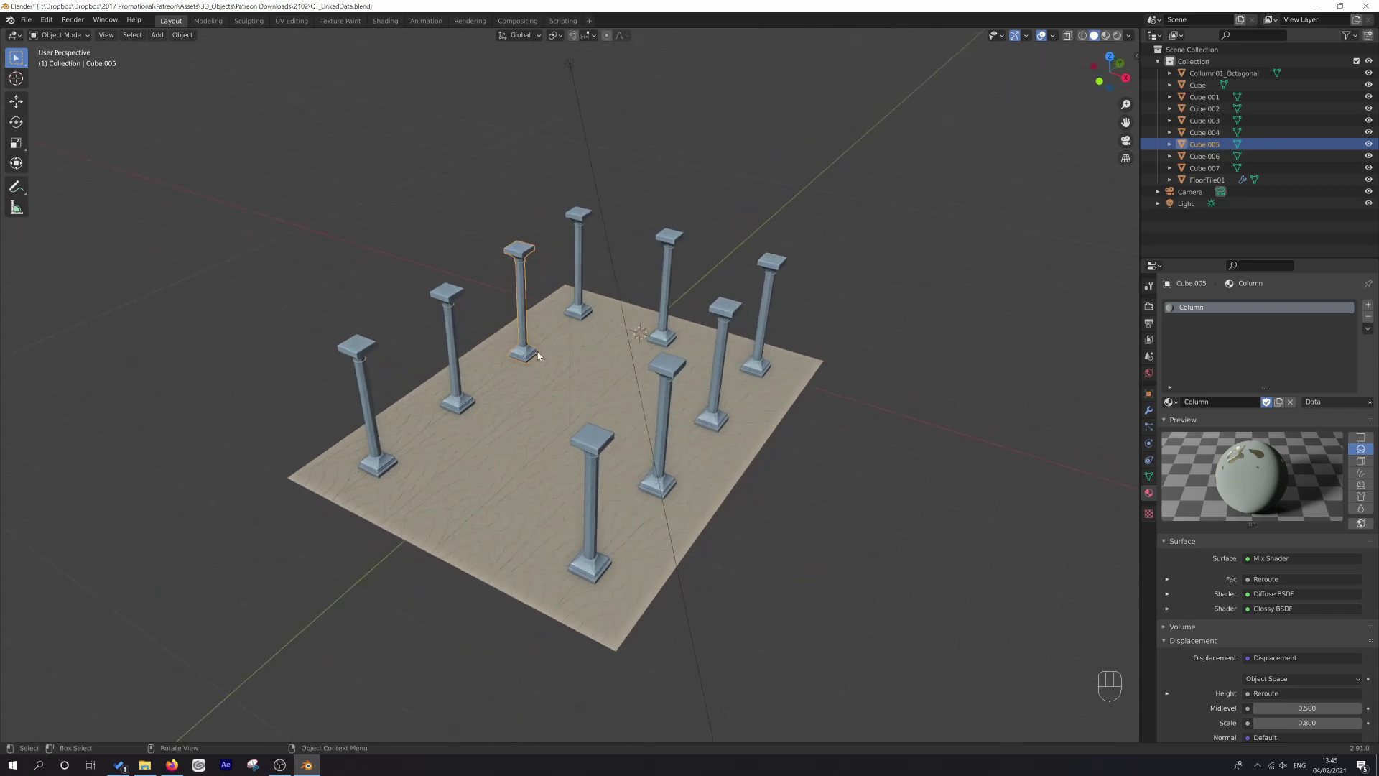